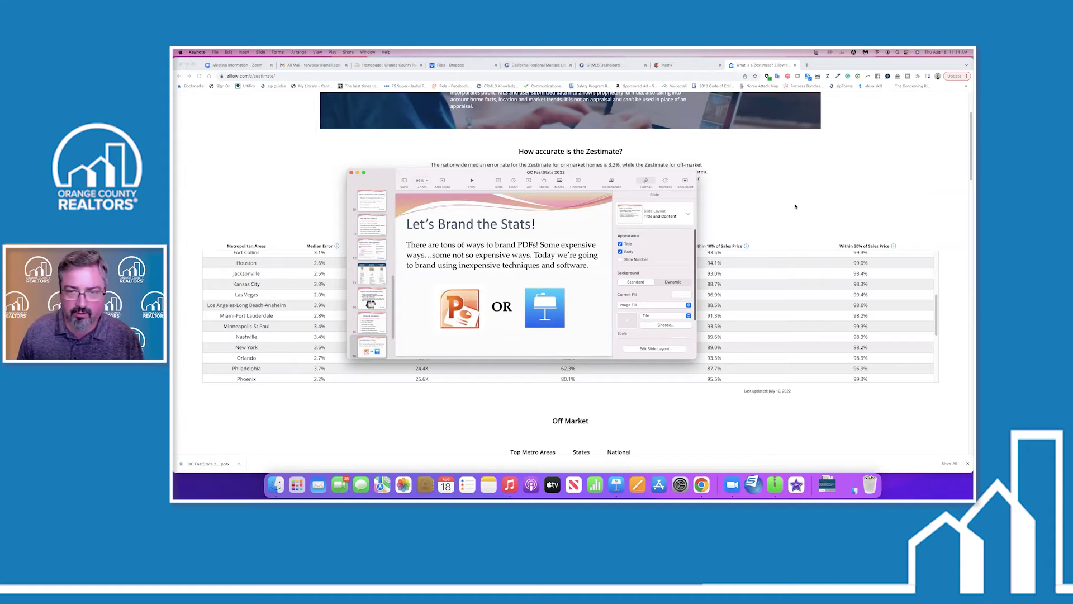
Bring the CRMLS Matrix home page in Chrome back in front of the Keynote deck.
left_click(695, 66)
key("XF86AudioRaiseVolume")
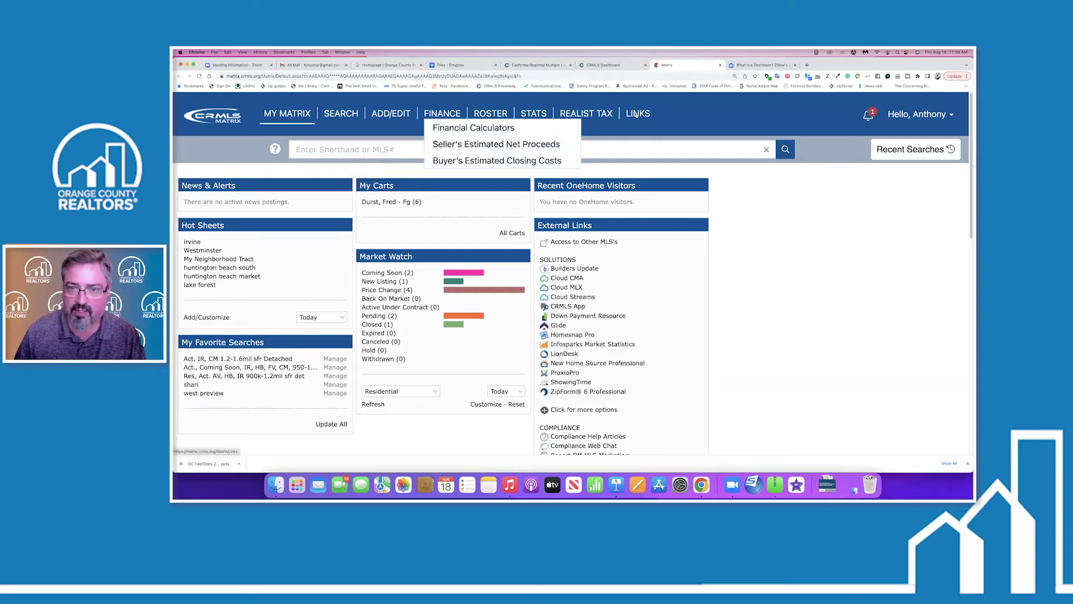
From the Matrix System Links page, launch Infosparks in a new tab.
left_click(636, 114)
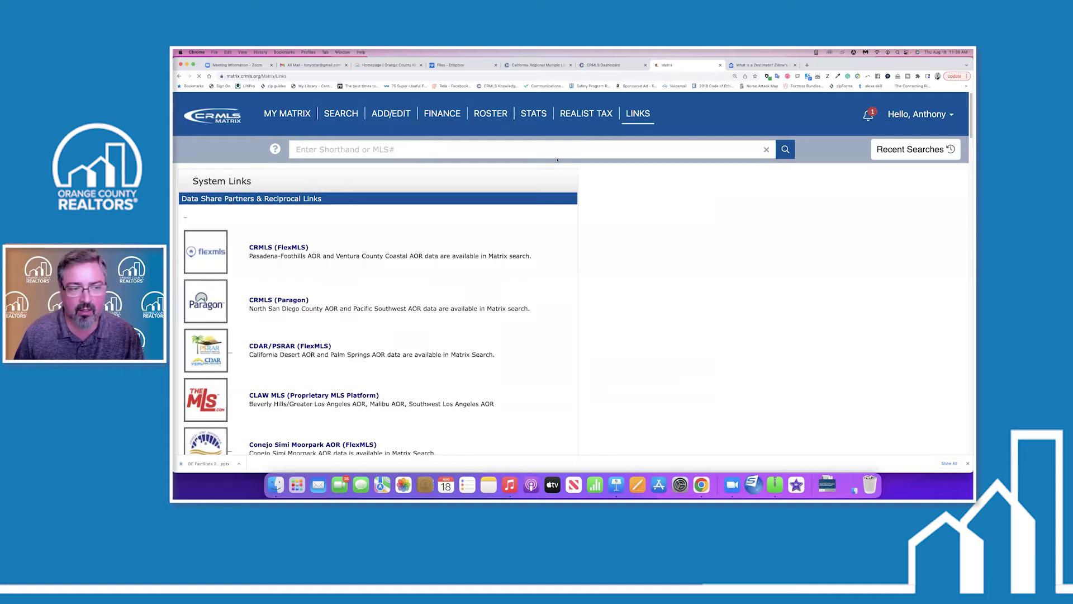
scroll(373, 280, "down", 1)
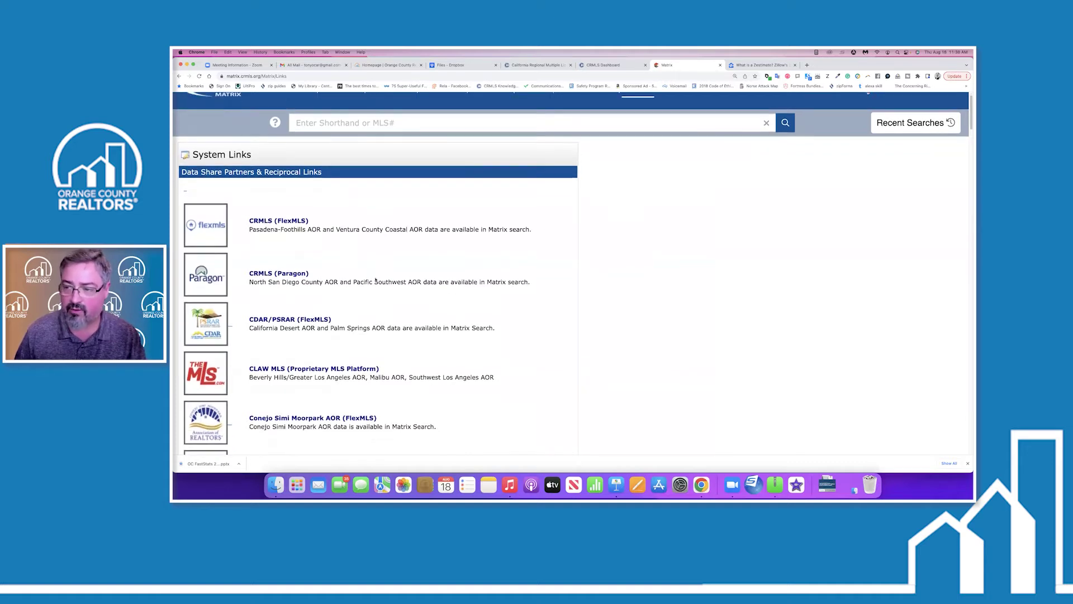
scroll(375, 280, "down", 5)
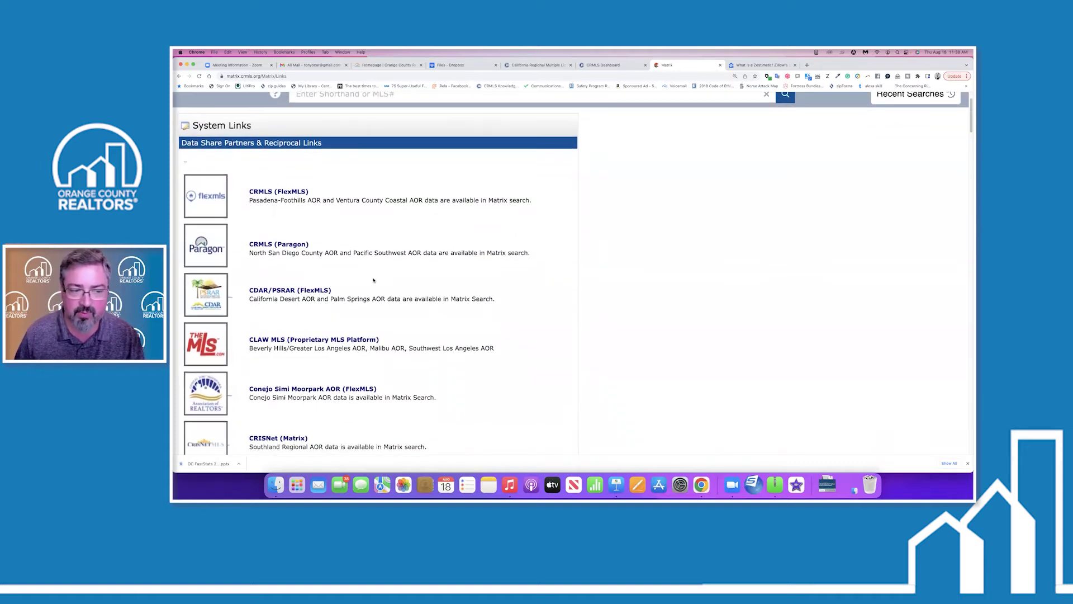
scroll(373, 280, "down", 10)
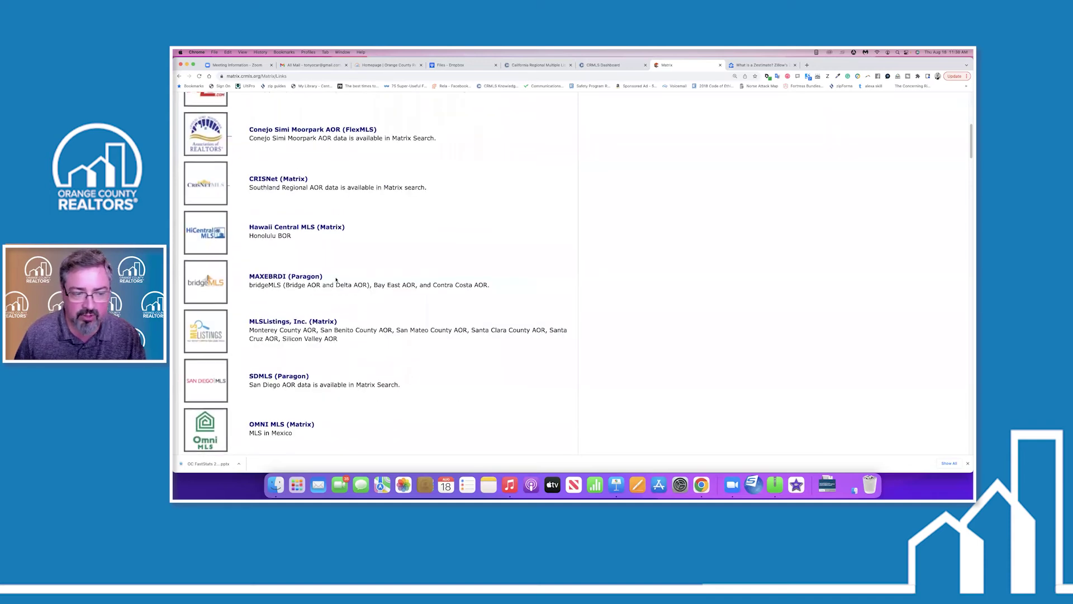
scroll(274, 276, "down", 10)
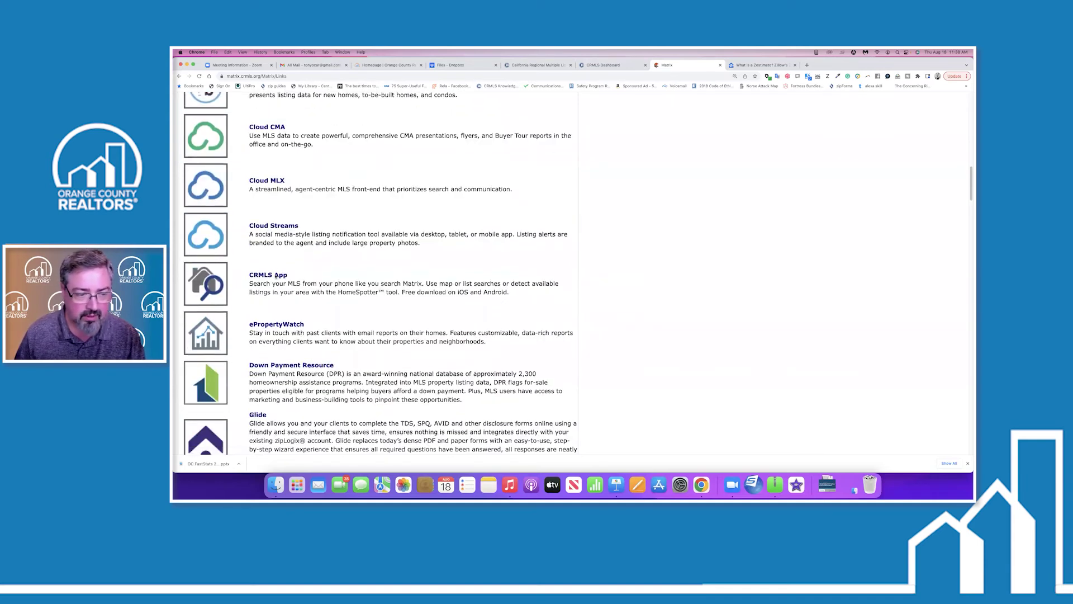
scroll(275, 276, "down", 10)
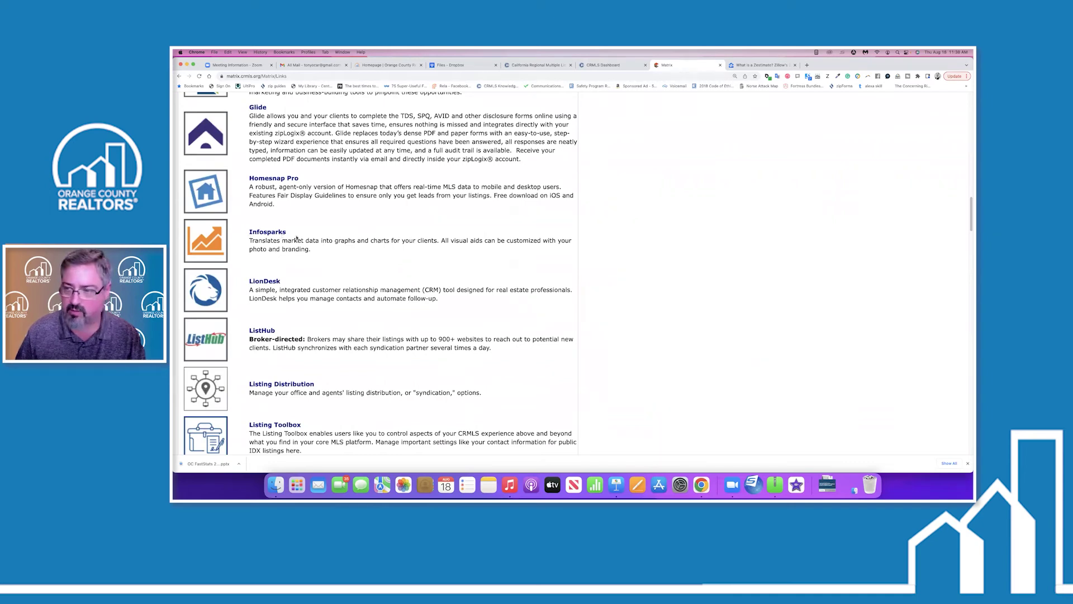
left_click(214, 239)
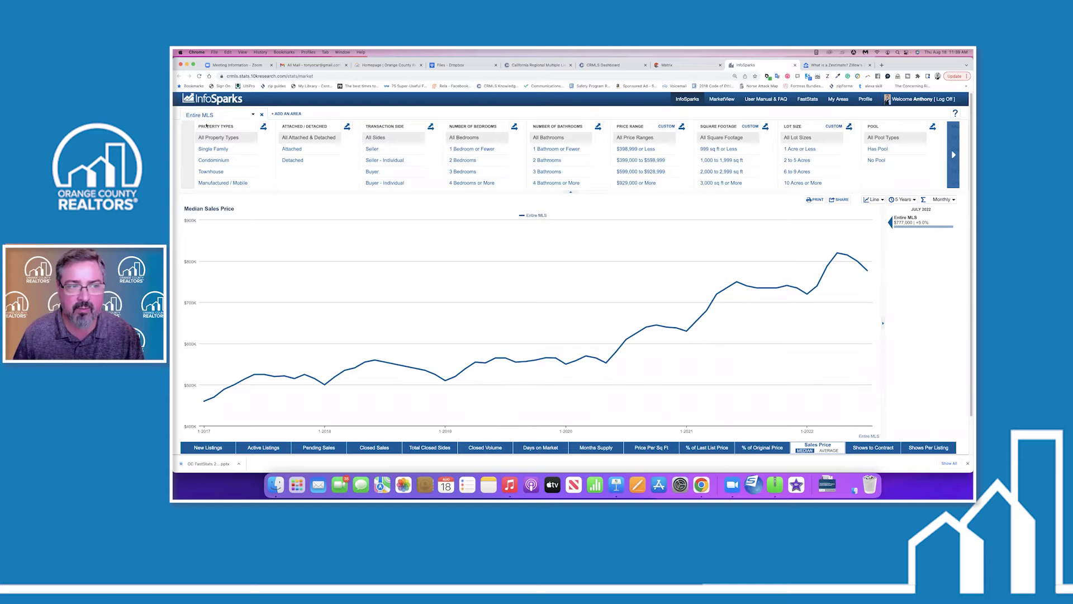
Try the Attached filter on the Entire MLS chart and read July 2022's $777,000 value.
left_click(310, 149)
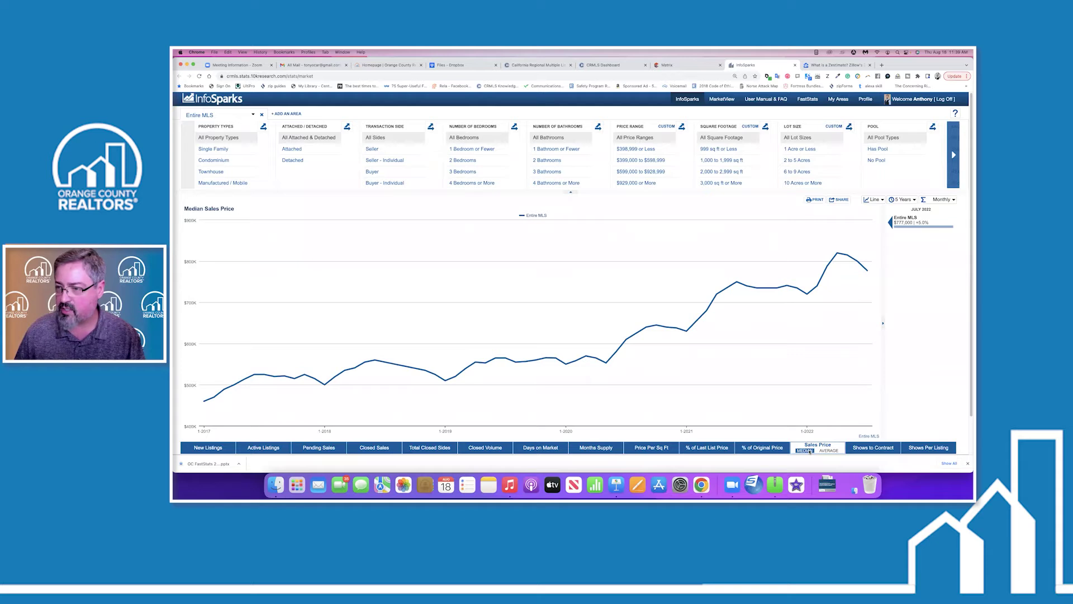
mouse_move(765, 305)
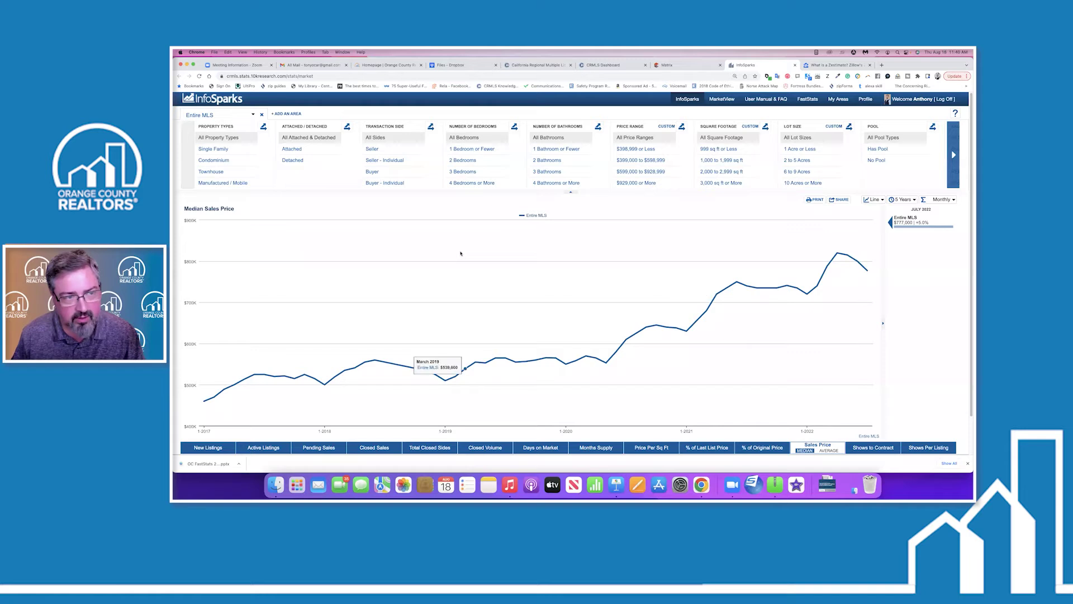
Search 'orange count' and switch the chart's area from Entire MLS to Orange County.
left_click(253, 115)
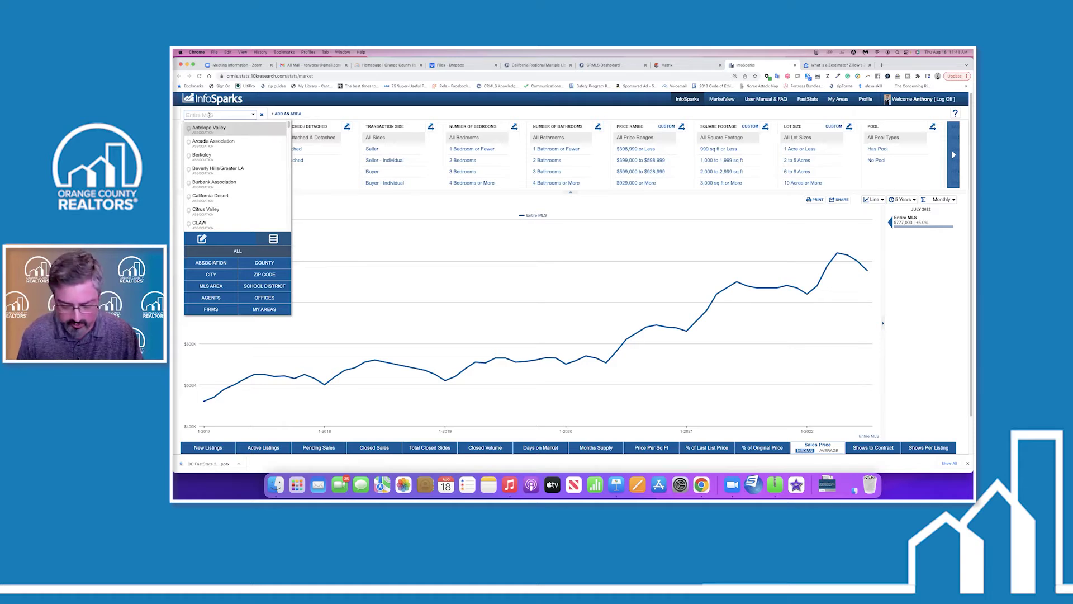
type("orange count")
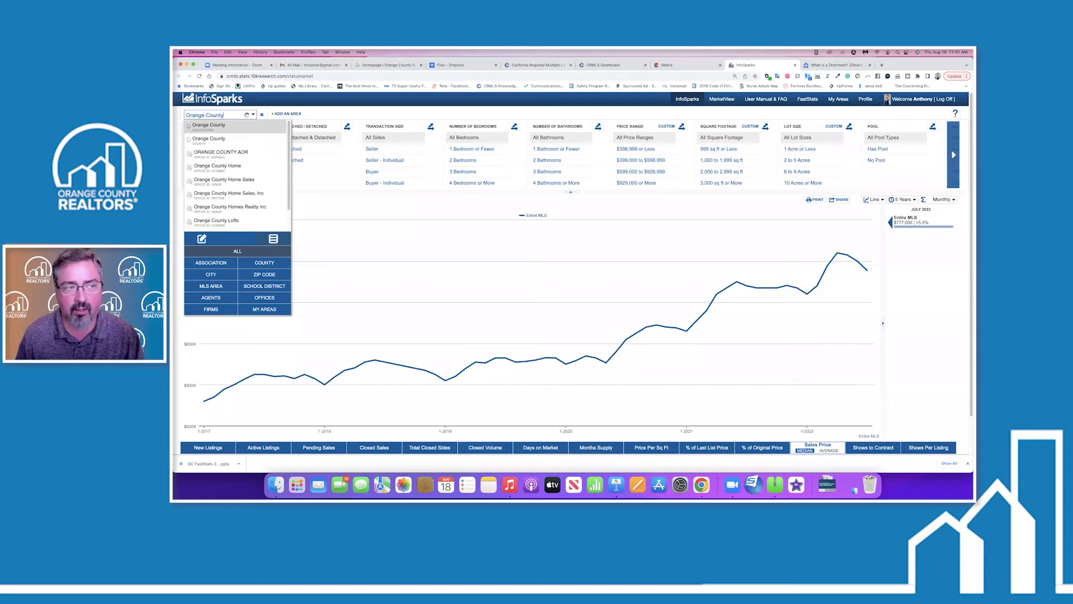
left_click(204, 140)
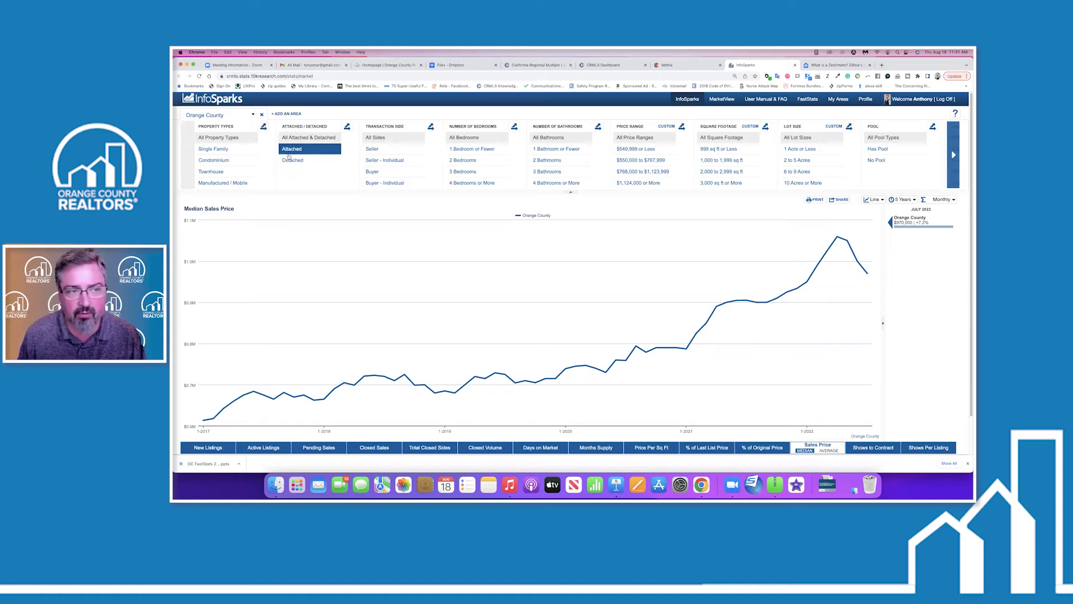
Apply the Detached filter so the Orange County chart shows $1,255,000 for July 2022.
left_click(301, 161)
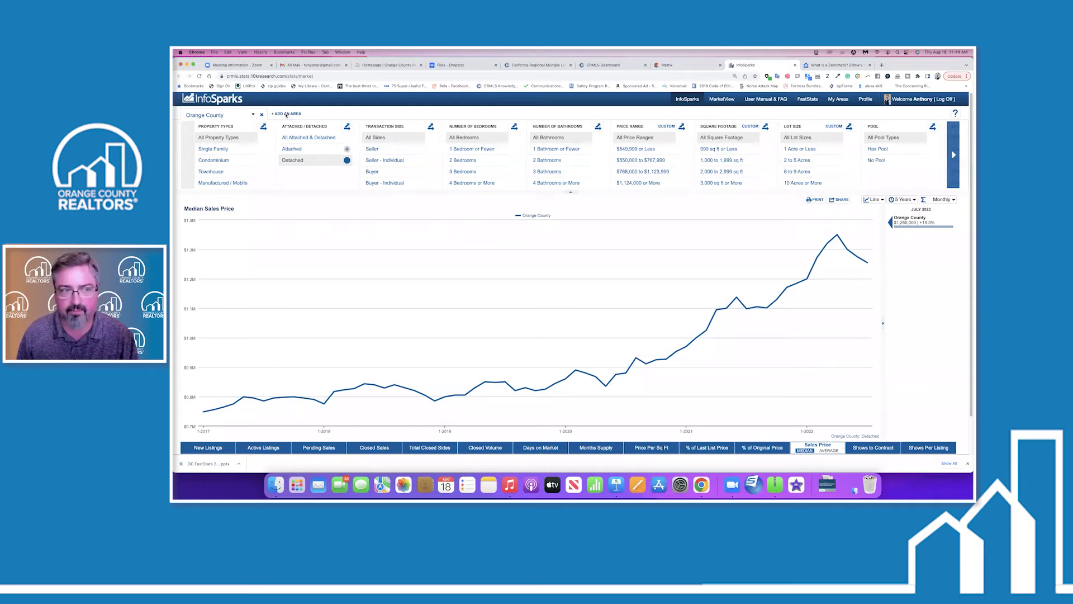
Add Riverside County as a second area, then try the Detached and Attached filters.
left_click(286, 114)
left_click(298, 115)
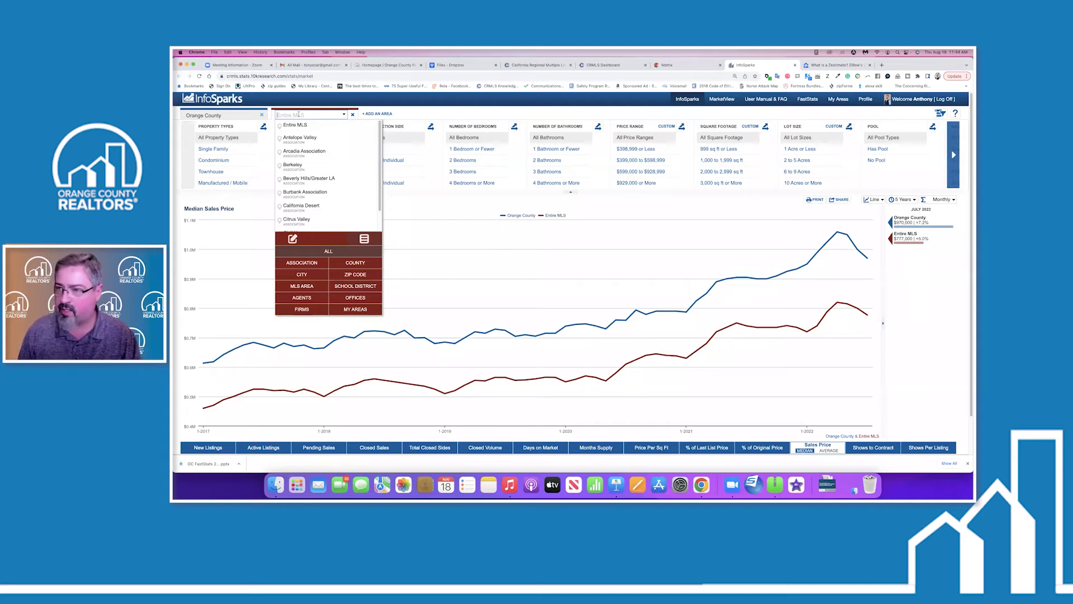
type("riverside county")
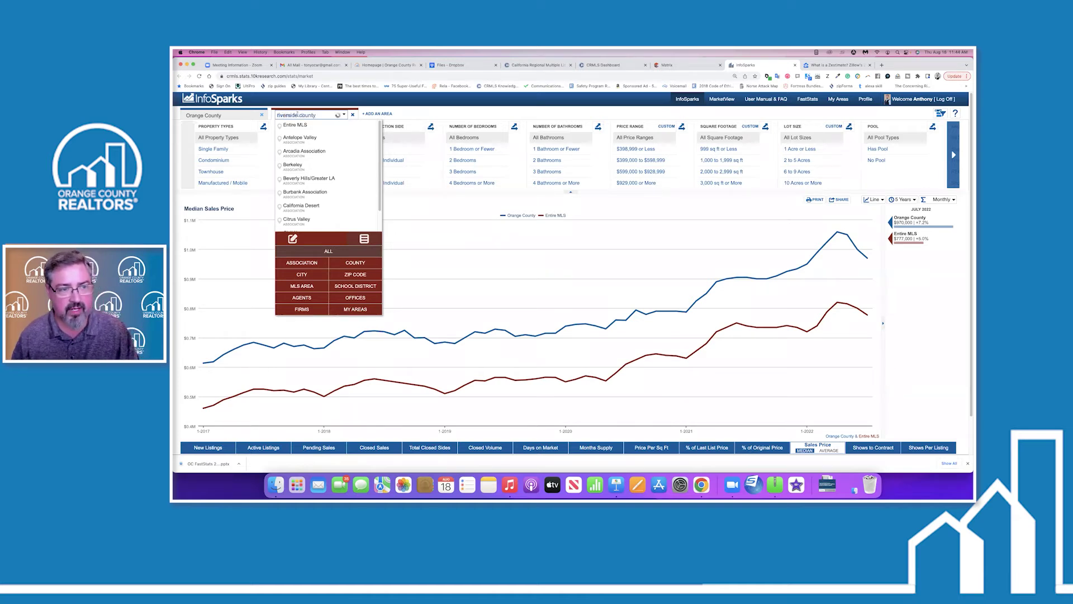
left_click(353, 185)
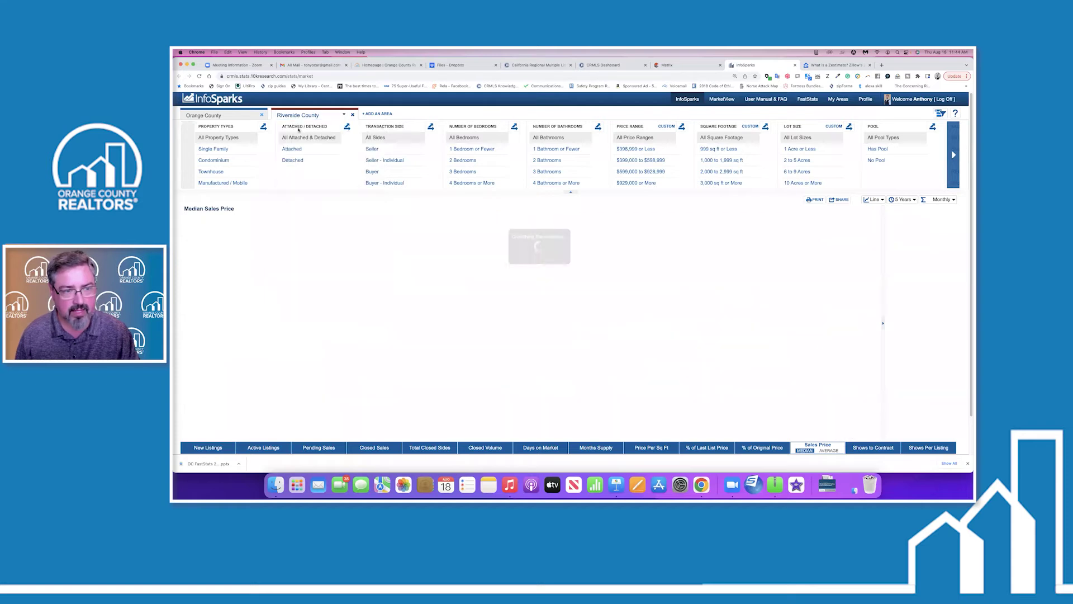
left_click(306, 160)
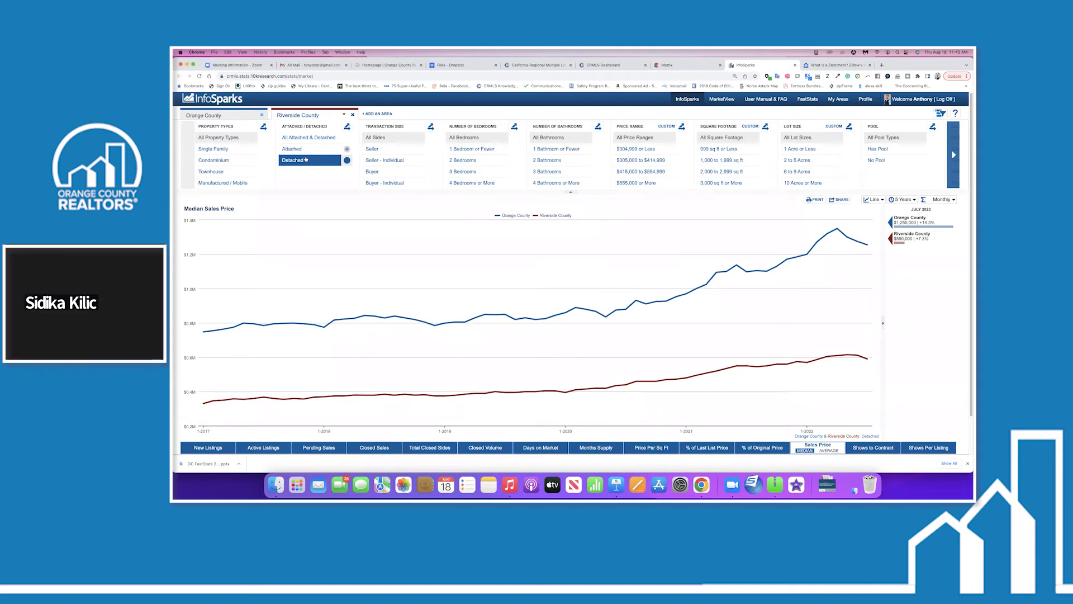
left_click(311, 151)
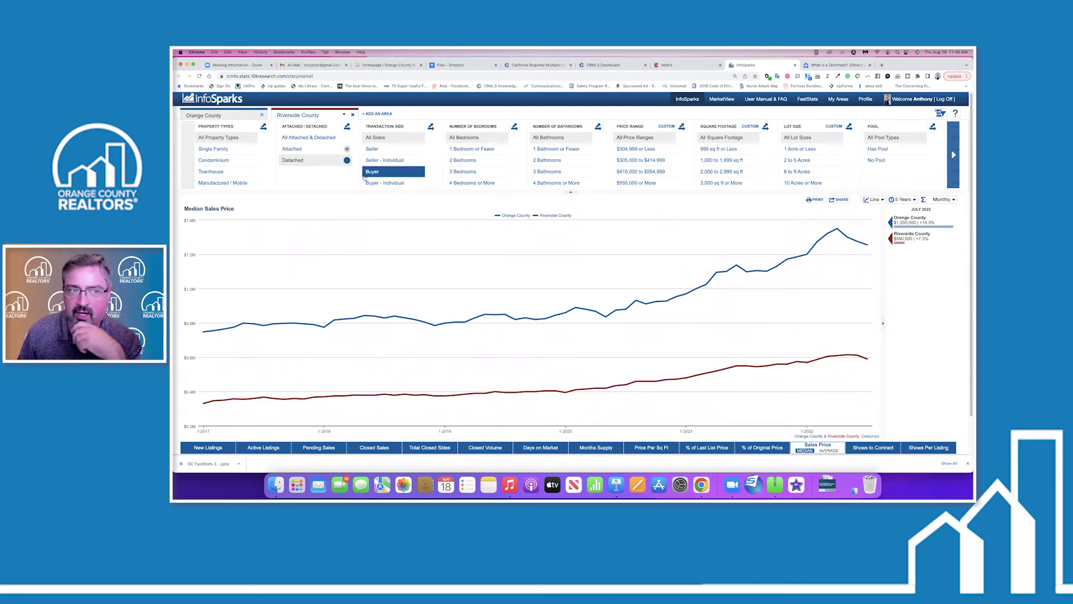
Replace Riverside County with Irvine as Orange County's comparison area.
left_click(352, 115)
left_click(299, 114)
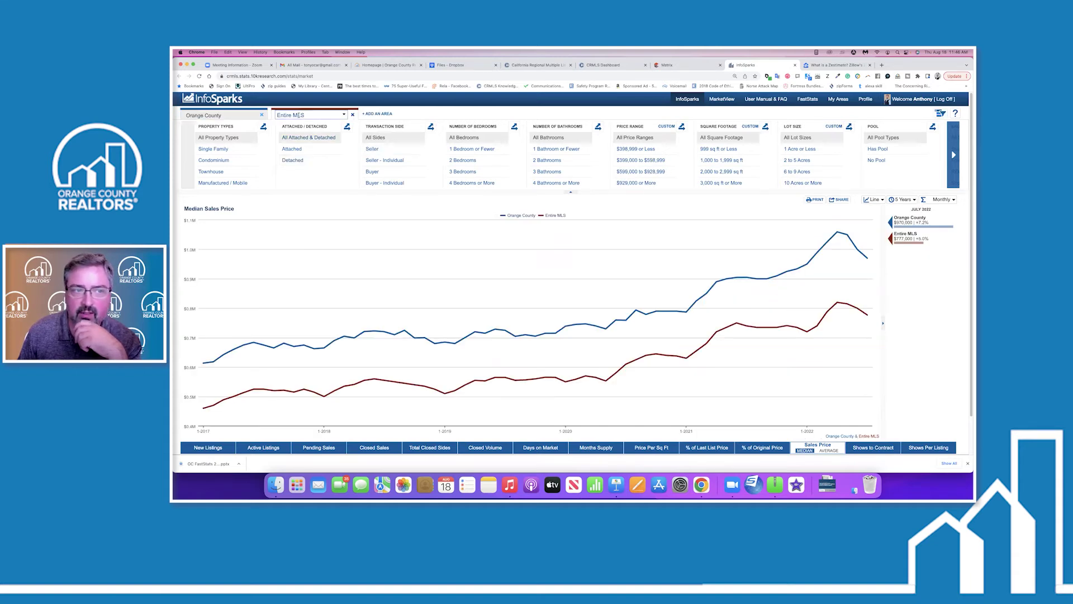
left_click(299, 115)
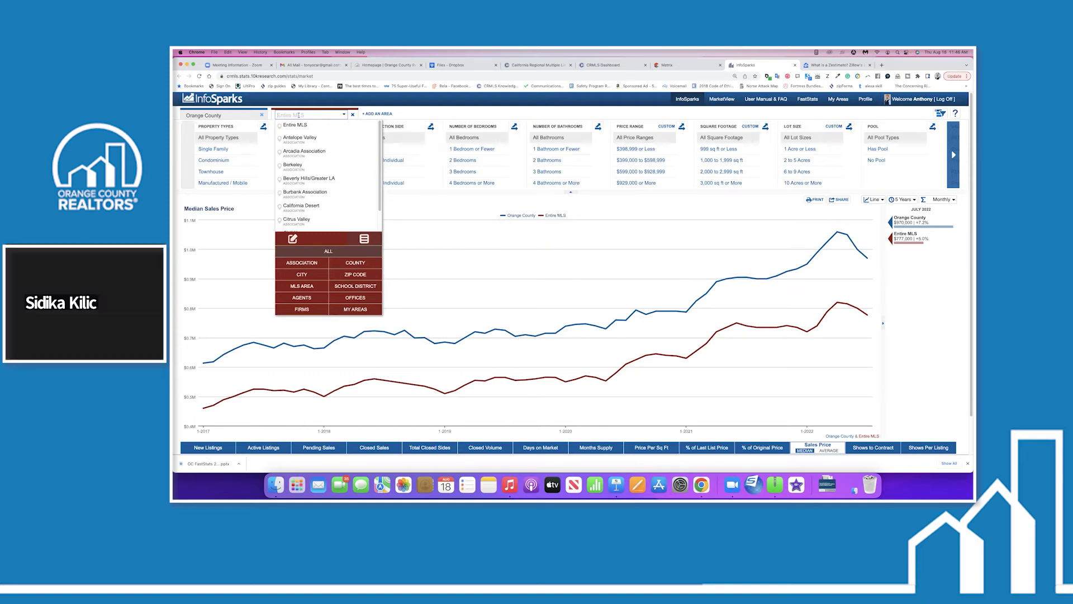
type("ne")
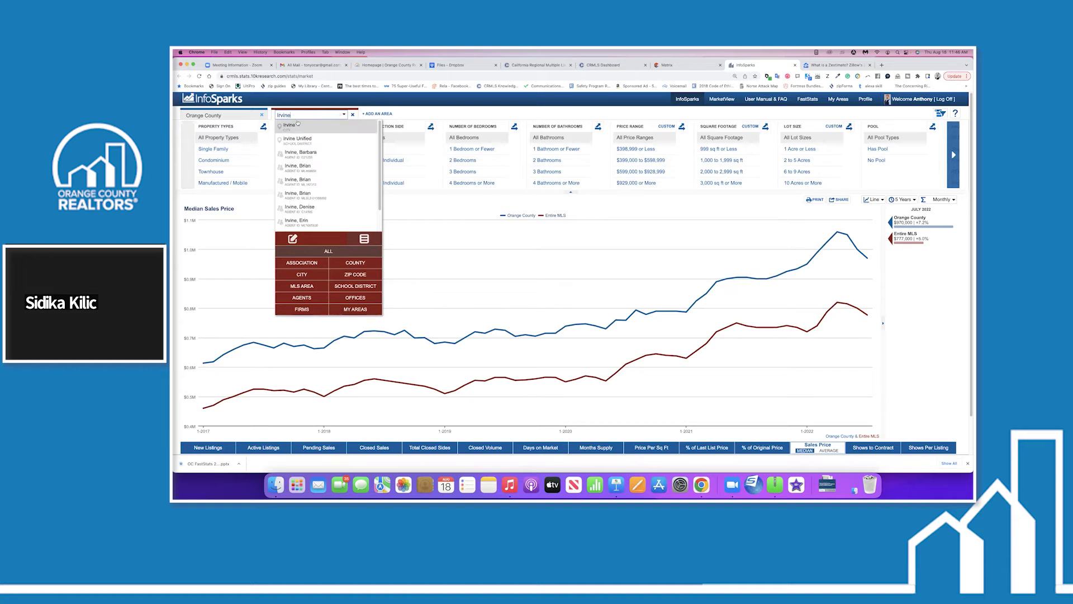
left_click(287, 126)
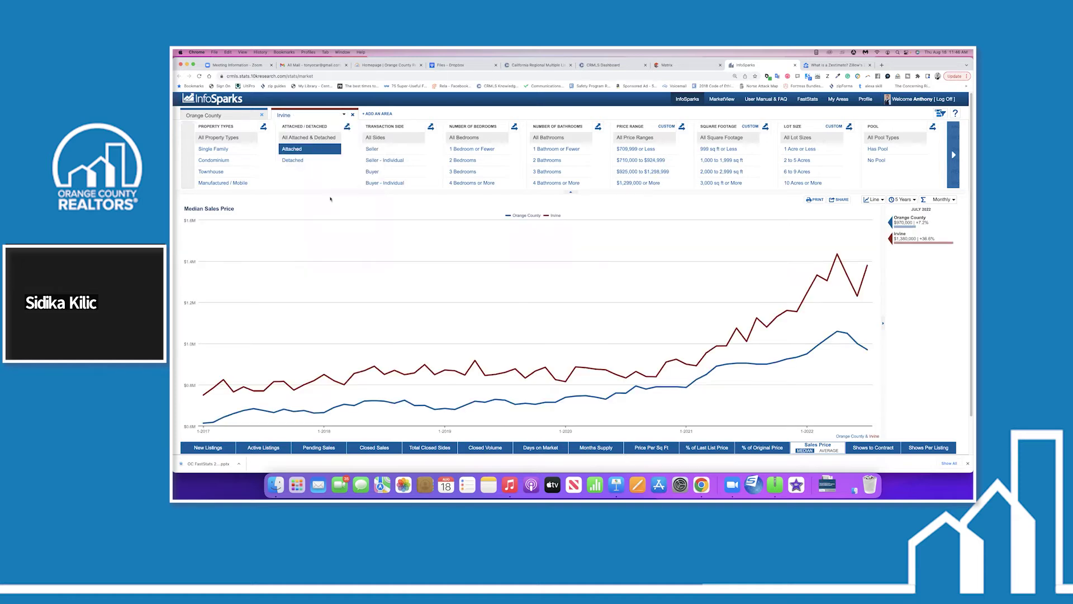
Filter to detached homes and add Entire MLS as a third area.
left_click(290, 161)
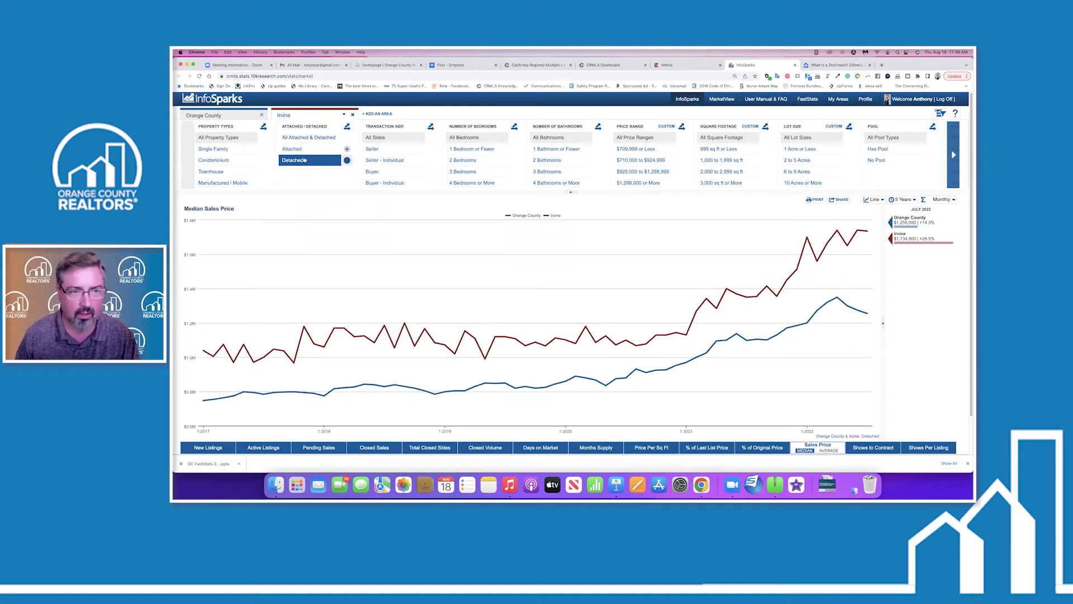
left_click(290, 161)
left_click(378, 114)
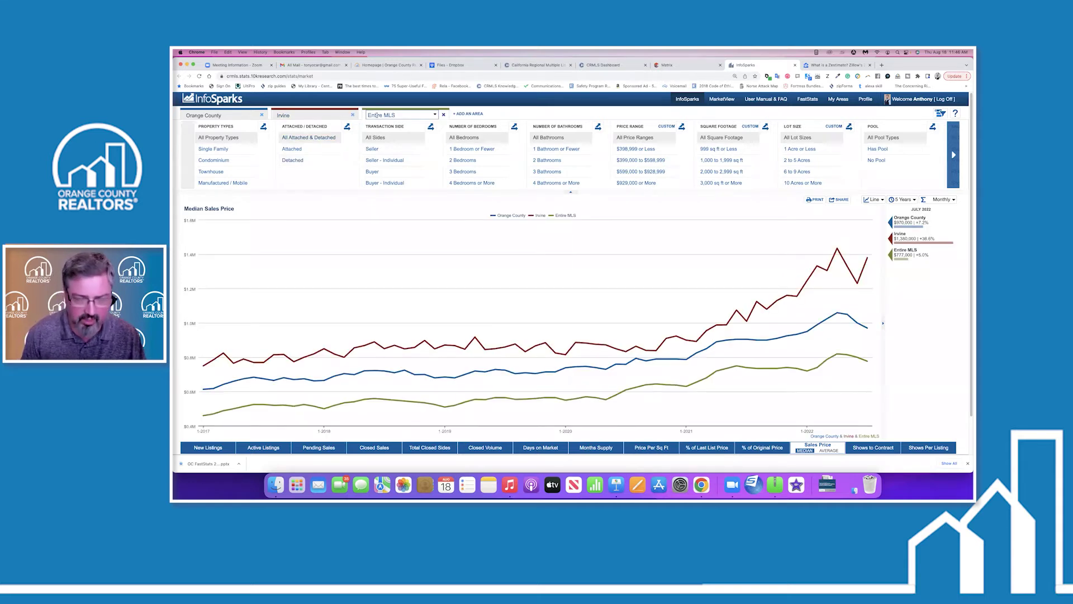
Search 'Tur' and pick TR - Turtle Rock as the third area in place of Entire MLS.
left_click(376, 115)
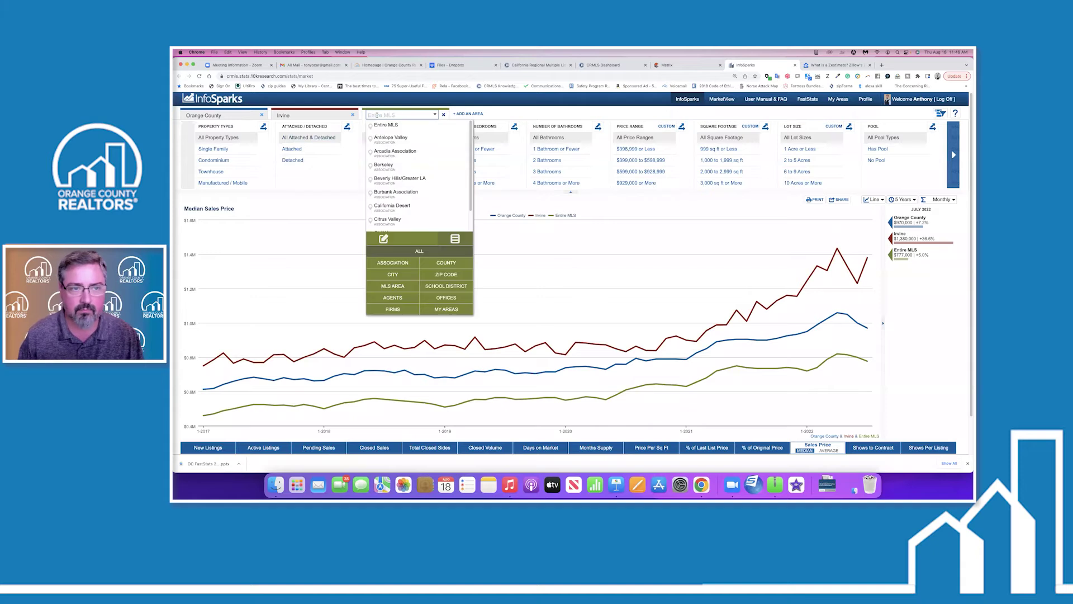
type("Turtle Rock")
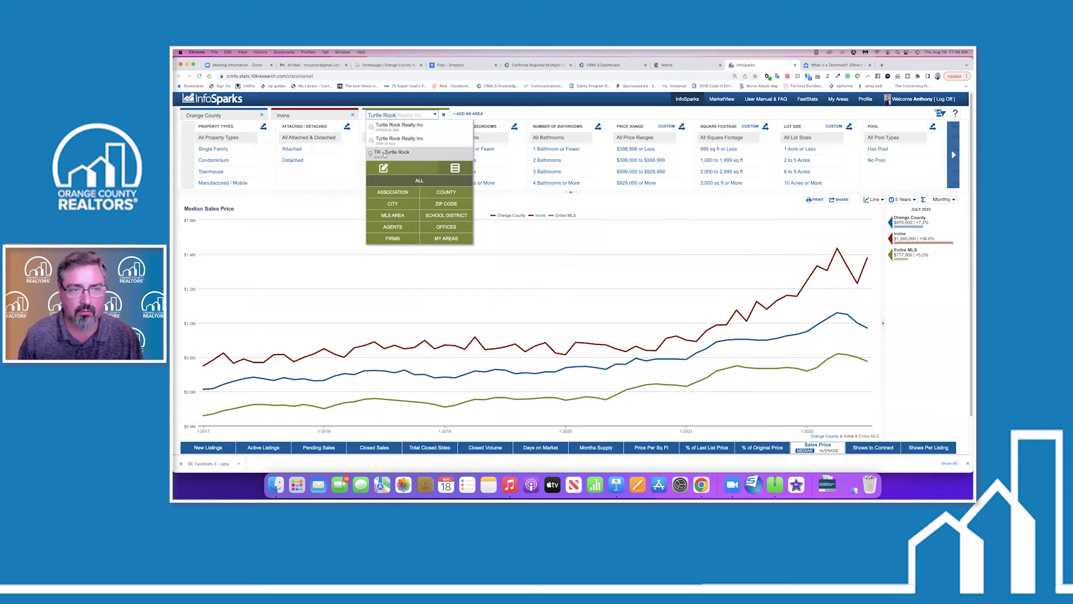
left_click(384, 153)
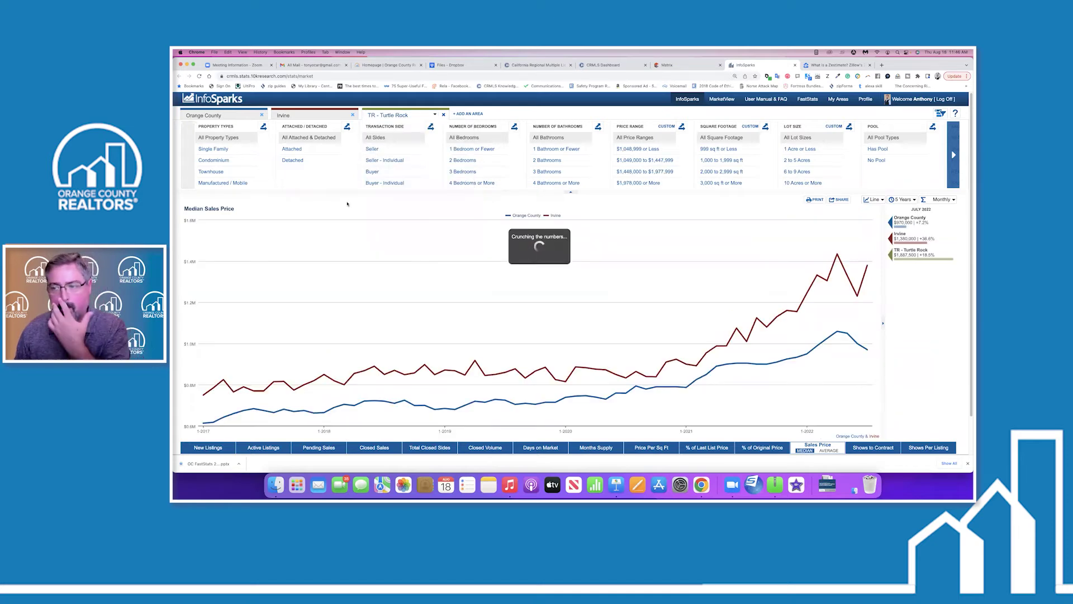
Toggle the Detached filter and add Entire MLS as a fourth area.
left_click(300, 160)
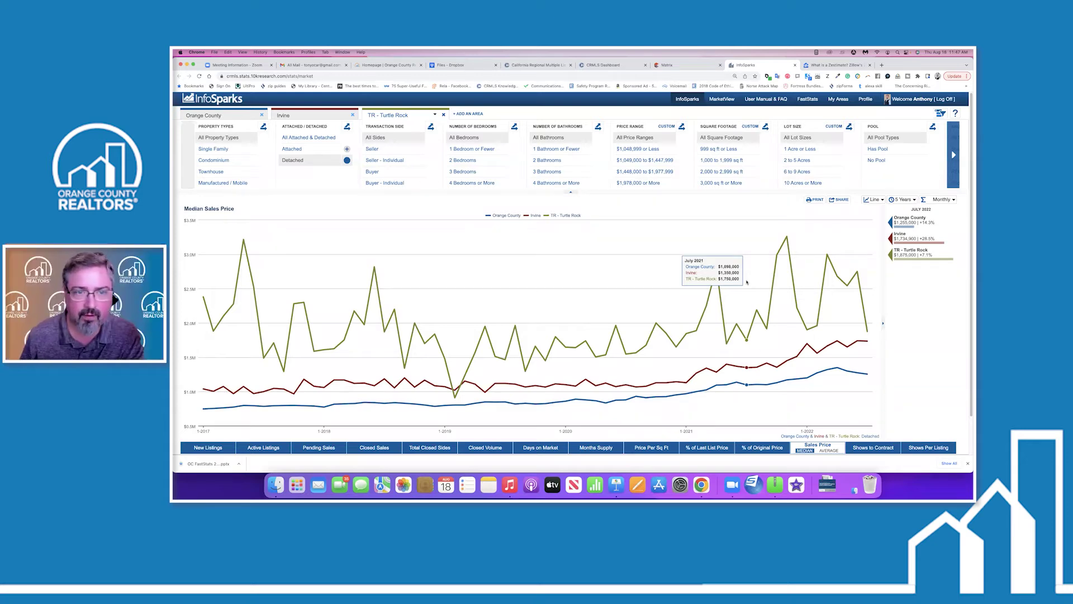
left_click(468, 113)
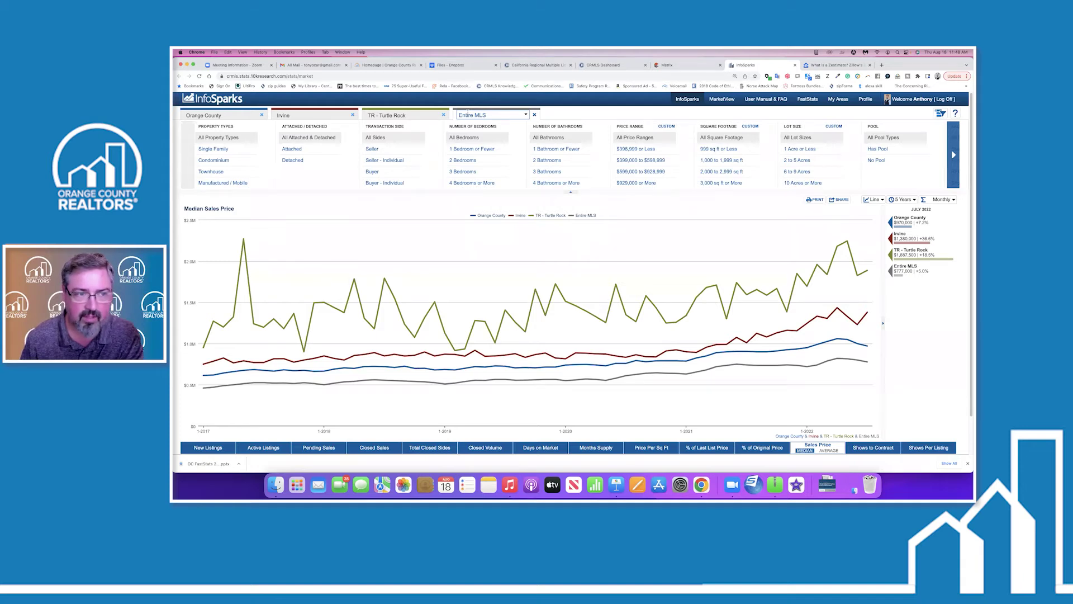
Remove Orange County, TR - Turtle Rock and Irvine, then search 'costa me' in the Entire MLS area box.
left_click(263, 114)
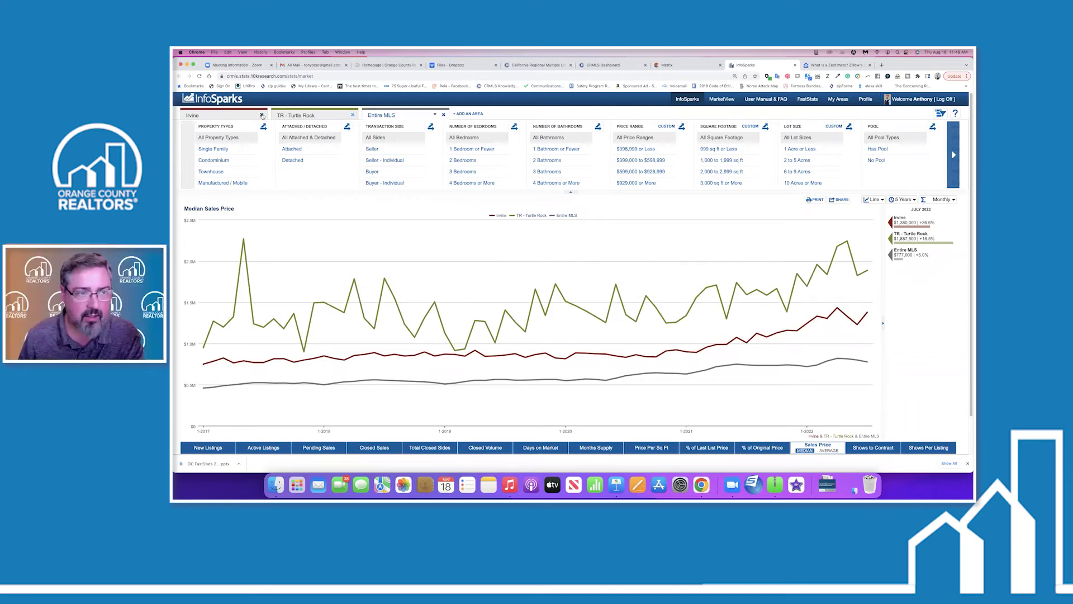
left_click(352, 114)
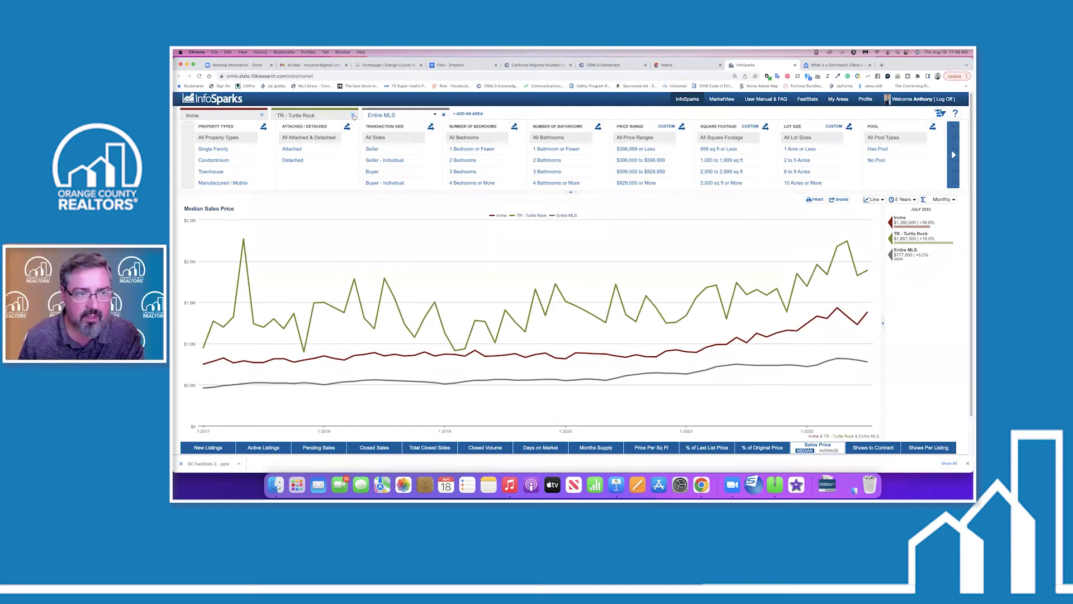
left_click(262, 114)
left_click(231, 114)
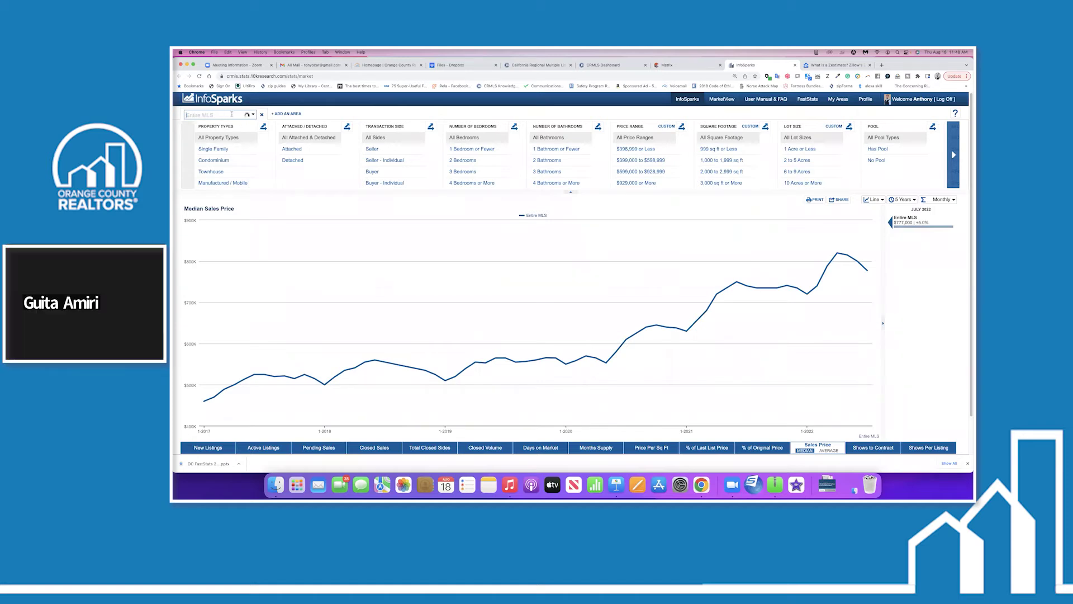
type("costa me")
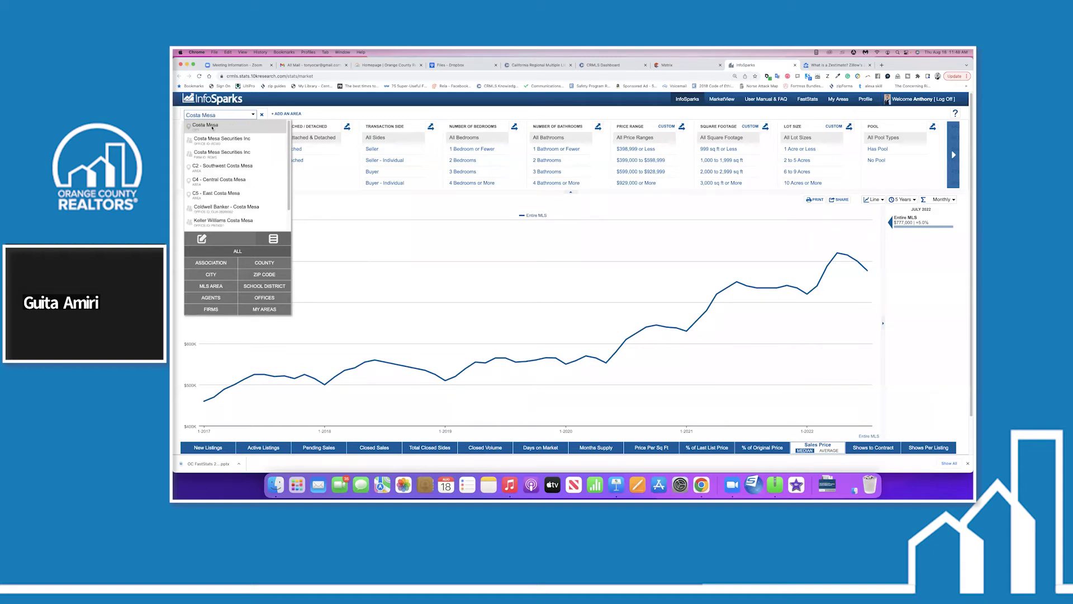
Chart Costa Mesa instead of Entire MLS, limited to detached homes.
left_click(212, 127)
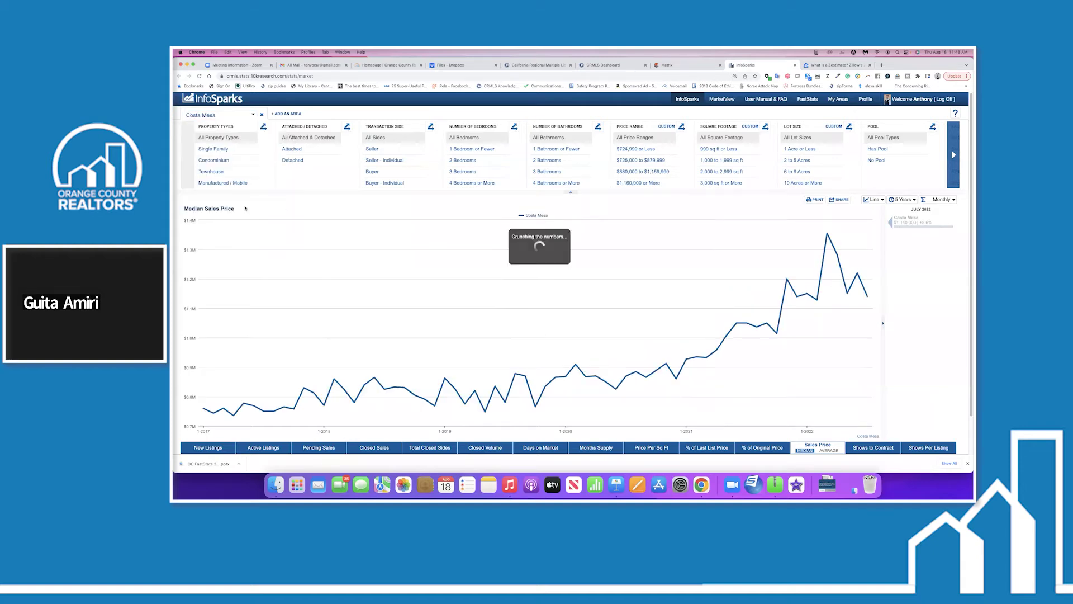
left_click(301, 164)
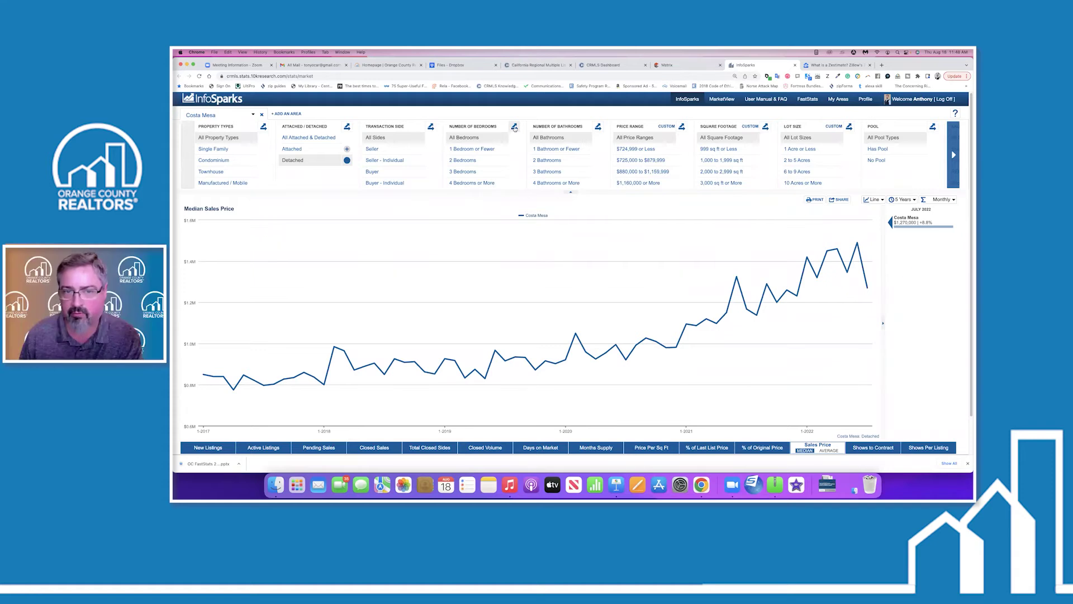
Split the price chart by bedrooms into 2, 3 and 4+ lines, dropping 1 Bedroom or Fewer.
left_click(515, 127)
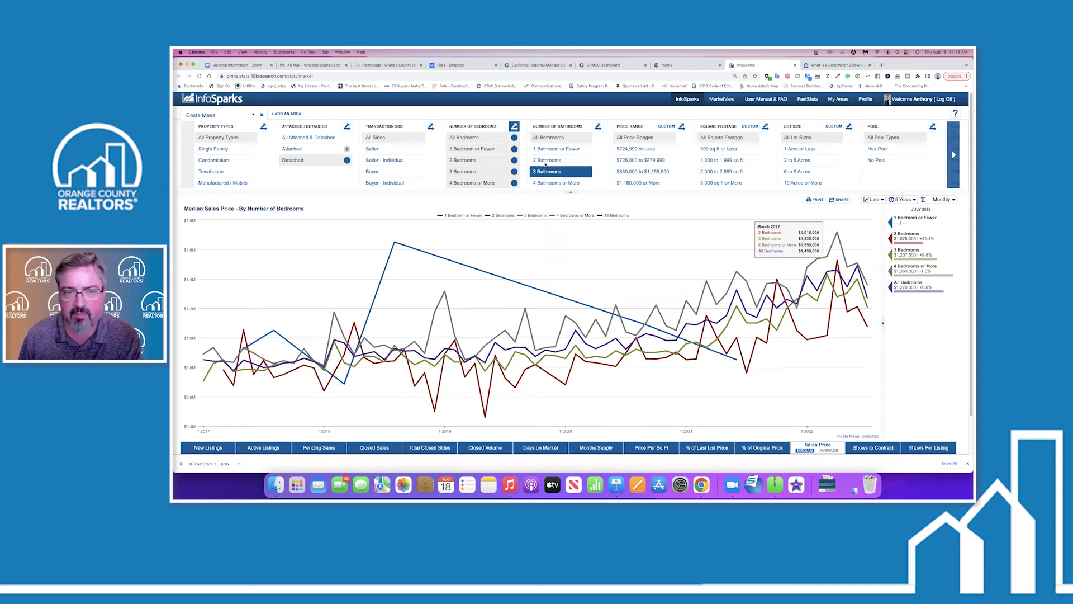
left_click(514, 150)
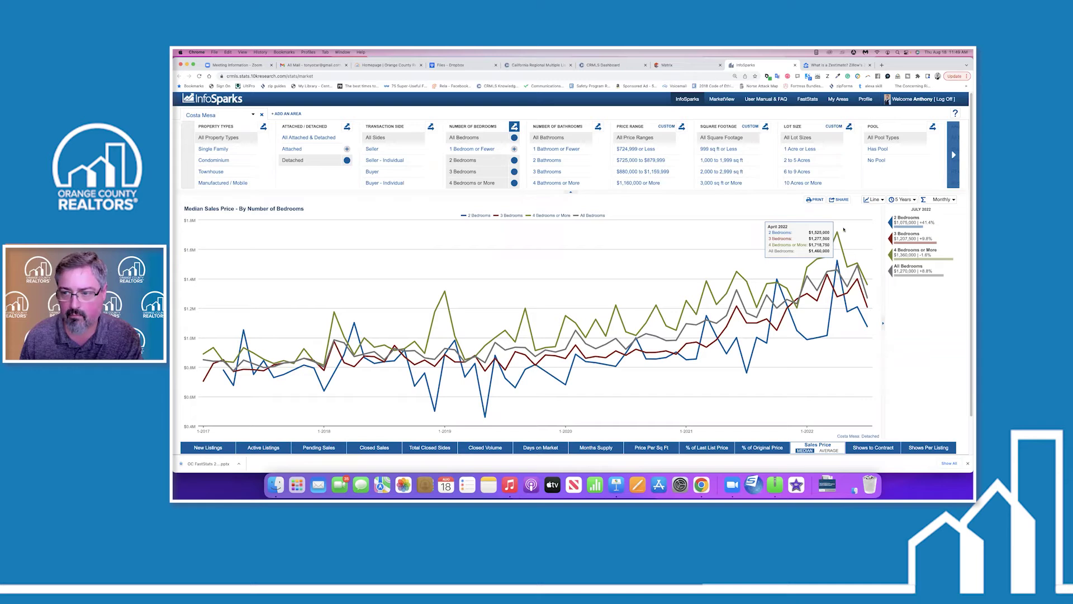
Clear the bedroom breakdown and show Costa Mesa detached active listings (106 for July 2022).
left_click(514, 126)
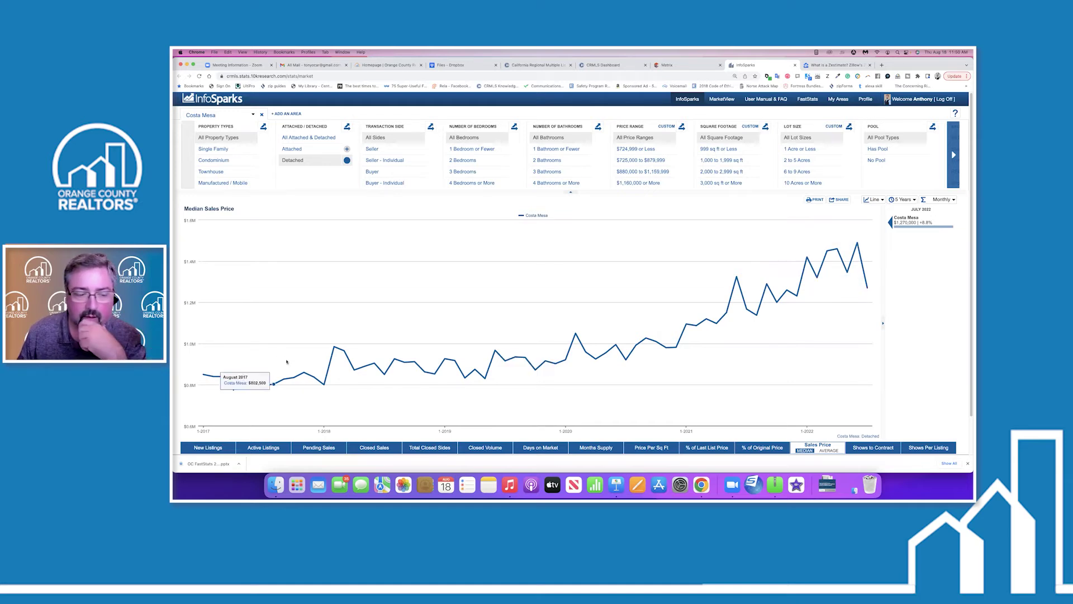
left_click(266, 446)
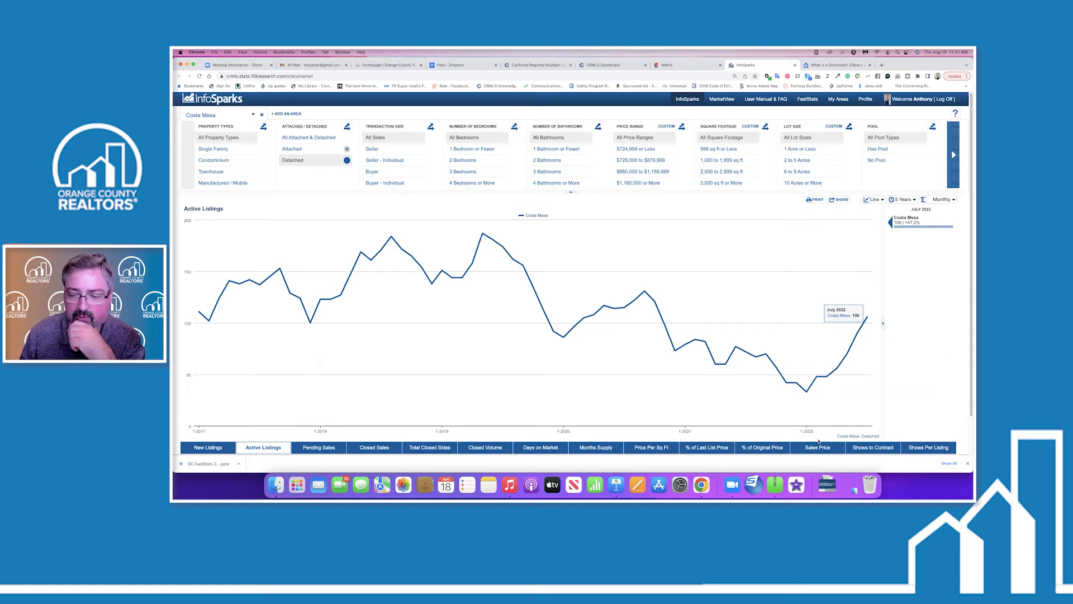
Glance back at median sales price, then chart pending sales (31 for July 2022).
left_click(818, 446)
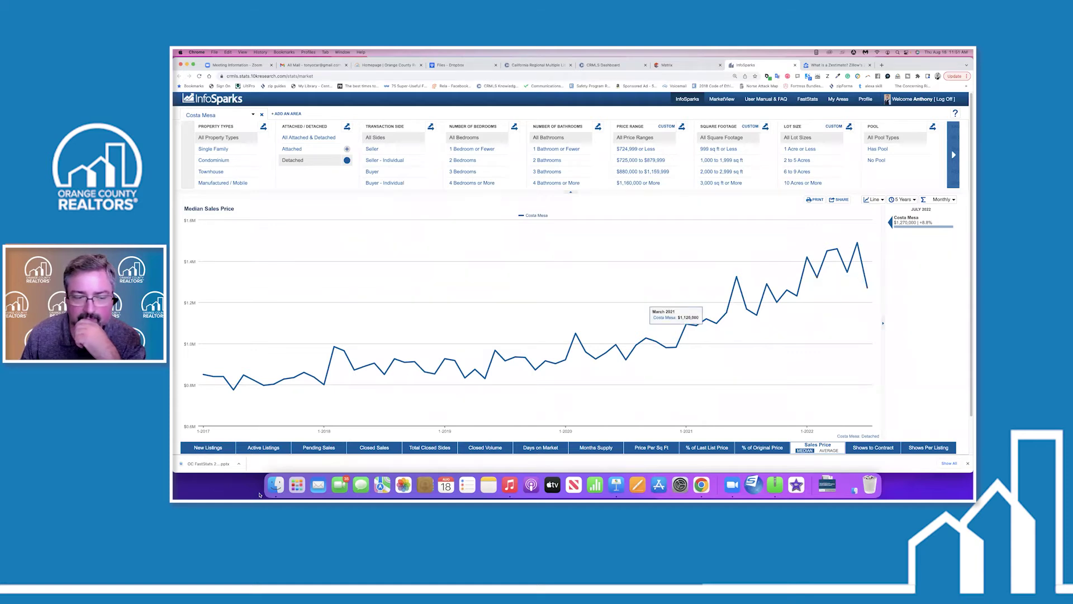
left_click(328, 449)
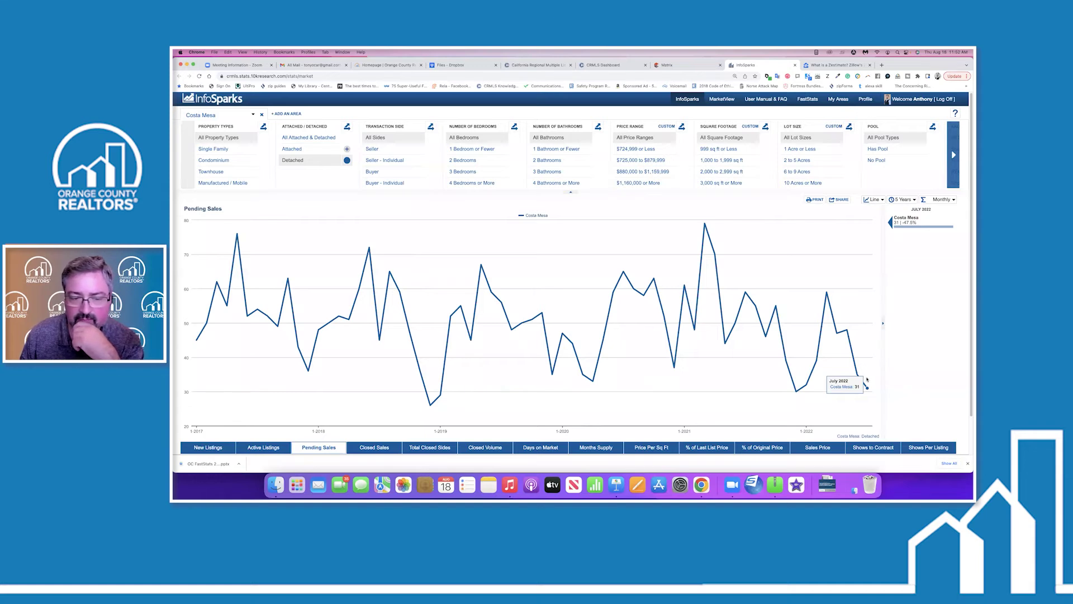
View closed sales, then chart median days on market (13 for July 2022).
left_click(386, 448)
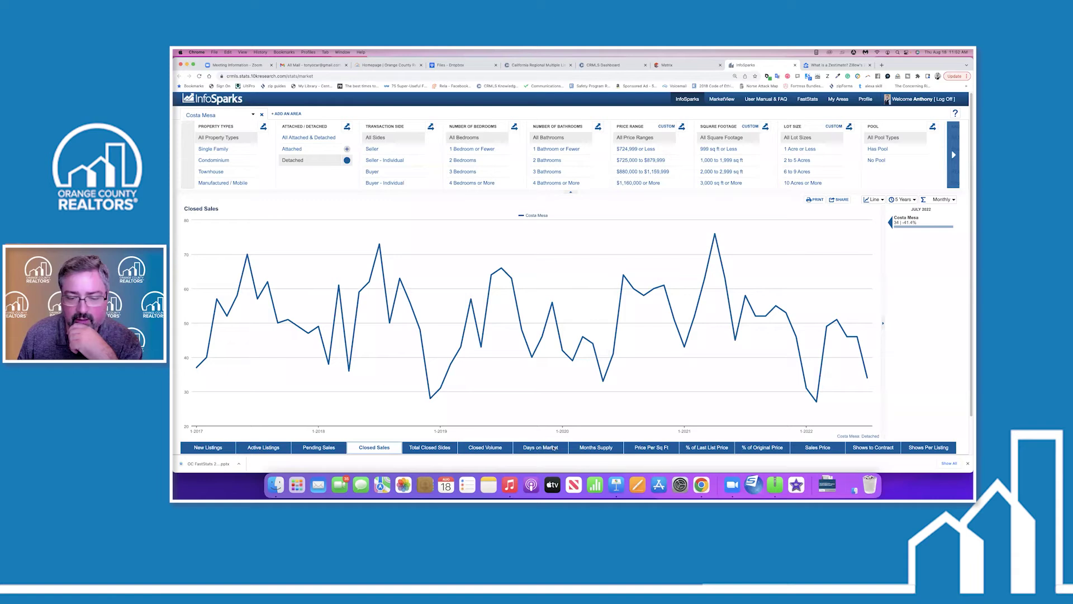
left_click(541, 447)
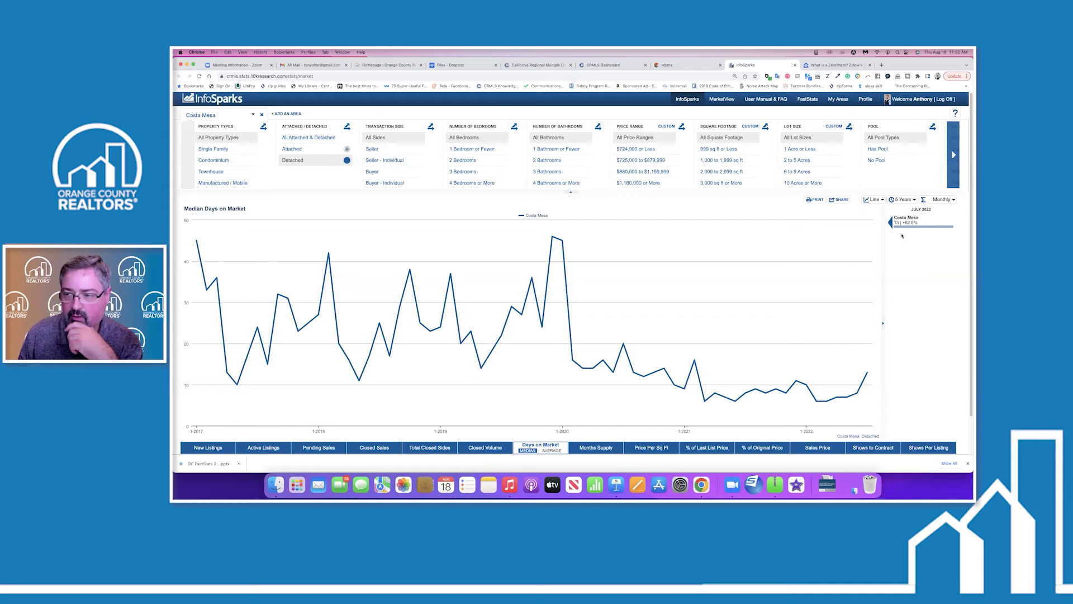
Check monthly days-on-market values, then chart inventory months supply (2.5 for July 2022).
mouse_move(868, 382)
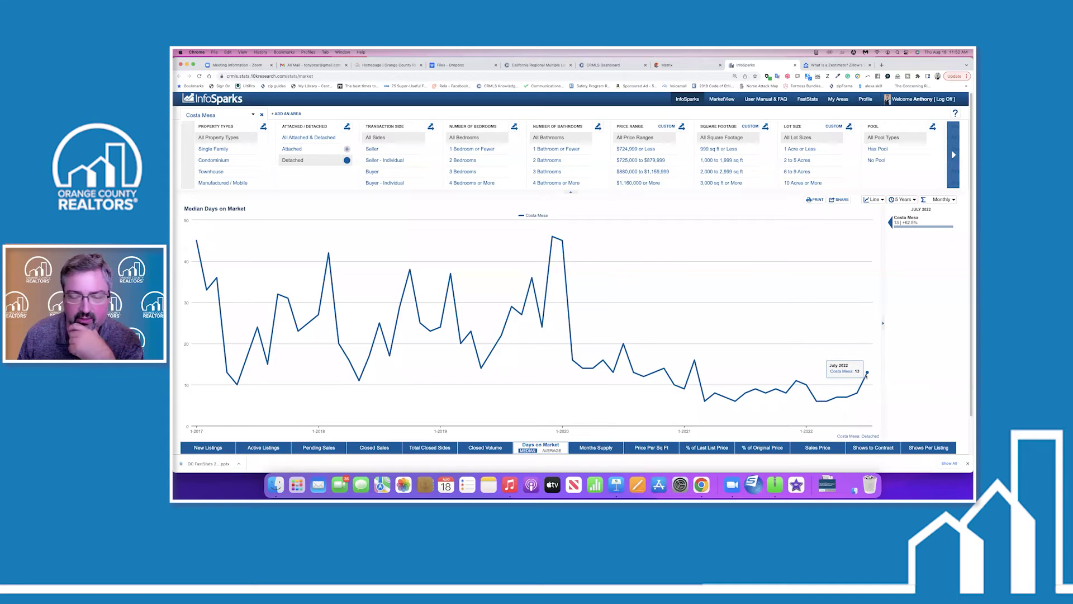
mouse_move(820, 393)
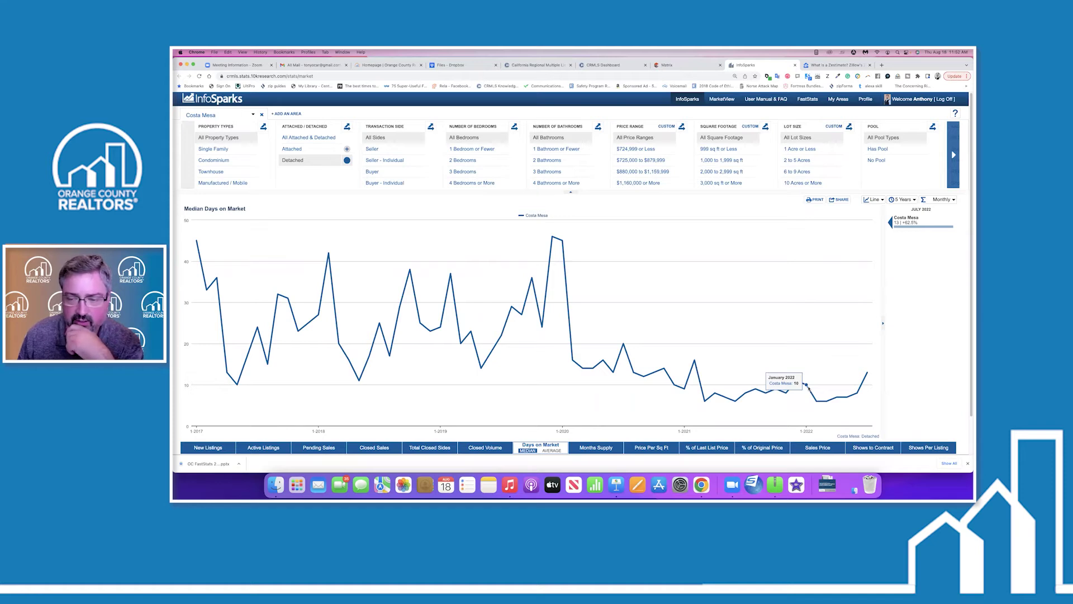
mouse_move(750, 392)
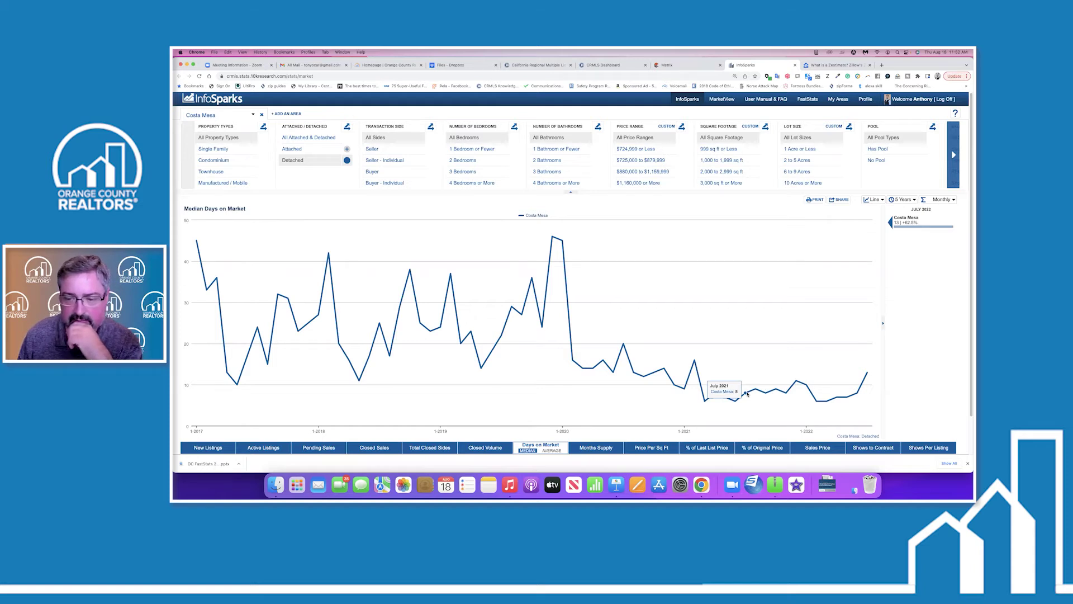
mouse_move(554, 238)
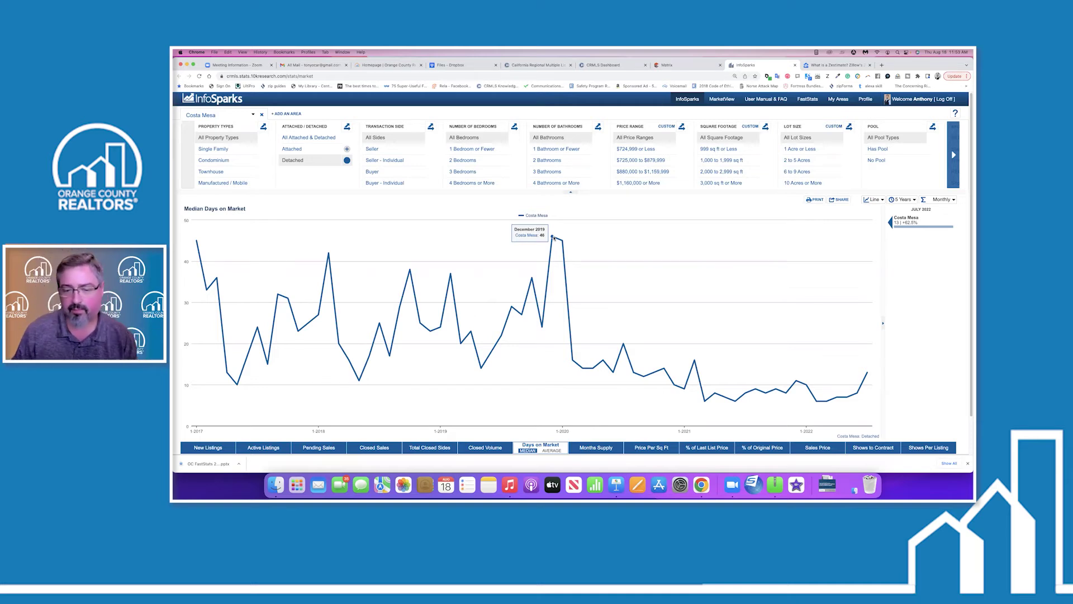
left_click(596, 447)
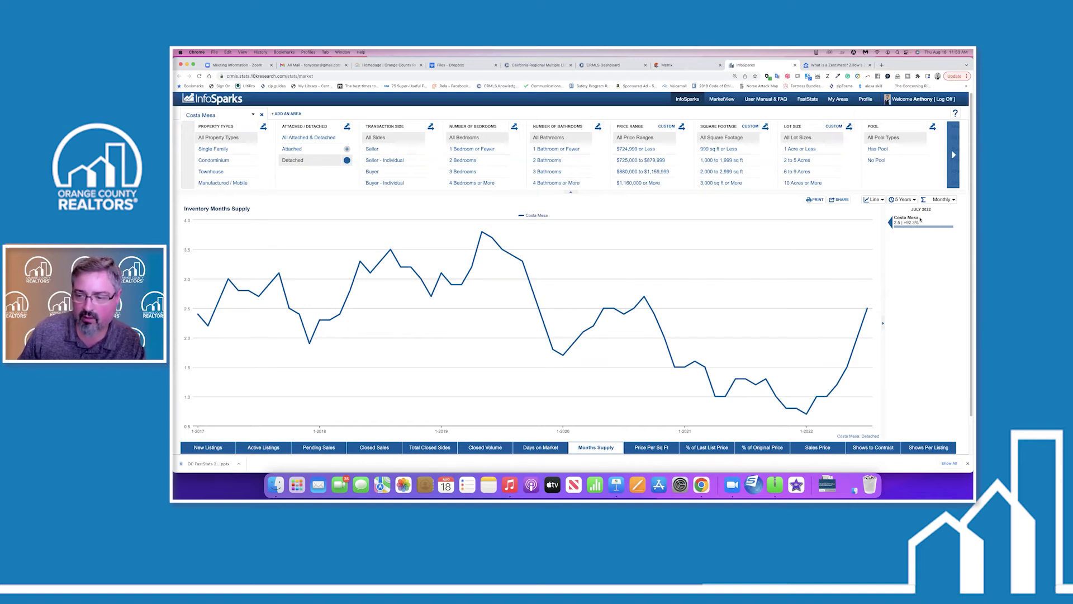
mouse_move(816, 395)
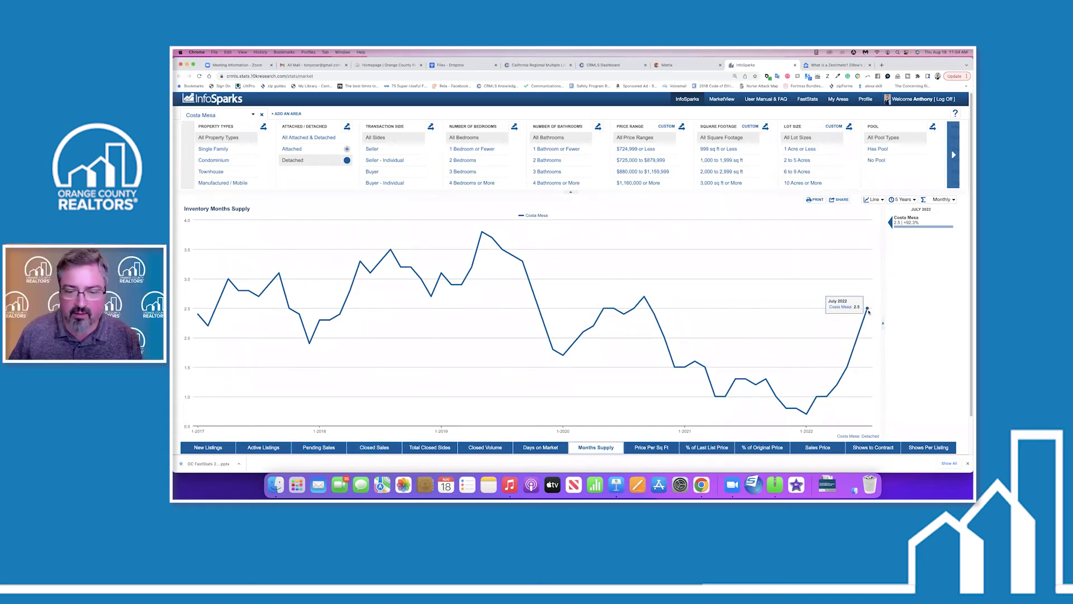
Switch the Costa Mesa detached chart back to active listings, showing 106 for July 2022.
left_click(263, 447)
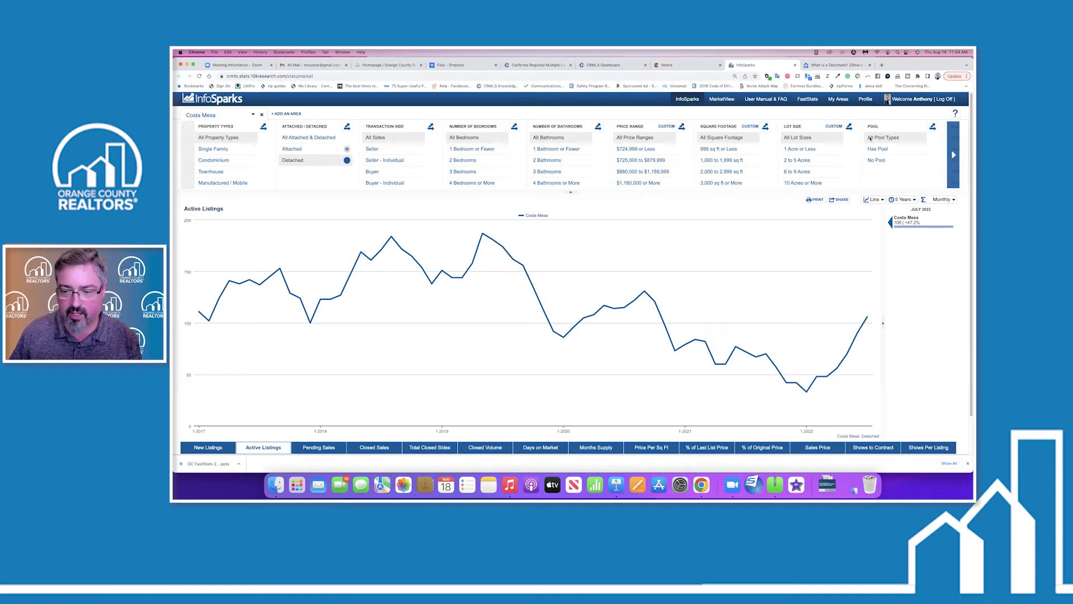
Cycle through pending sales, closed sales and months supply, ending on % of original price received.
left_click(316, 449)
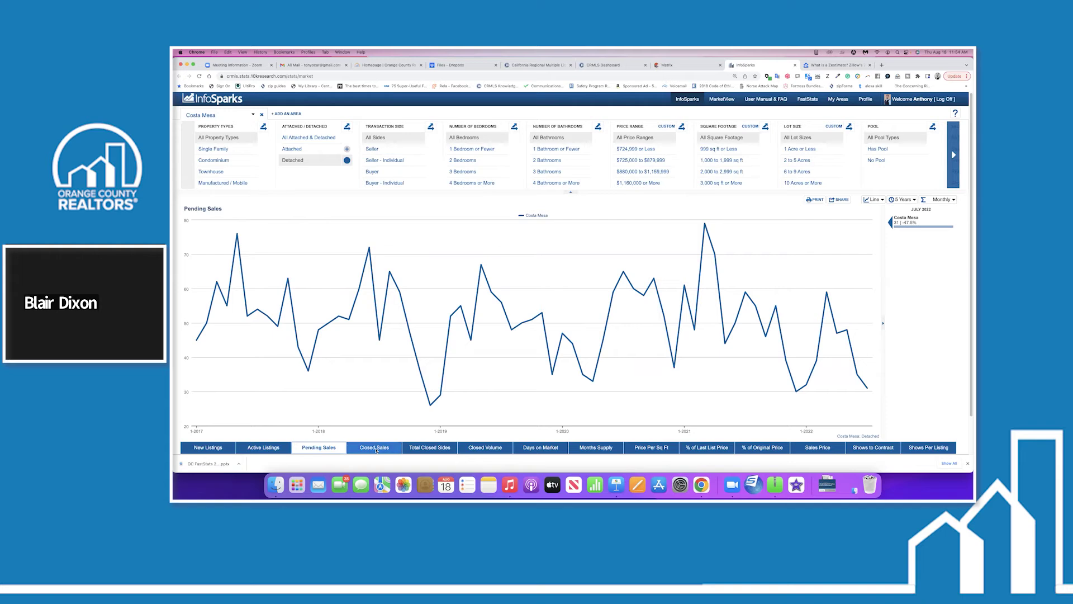
left_click(375, 448)
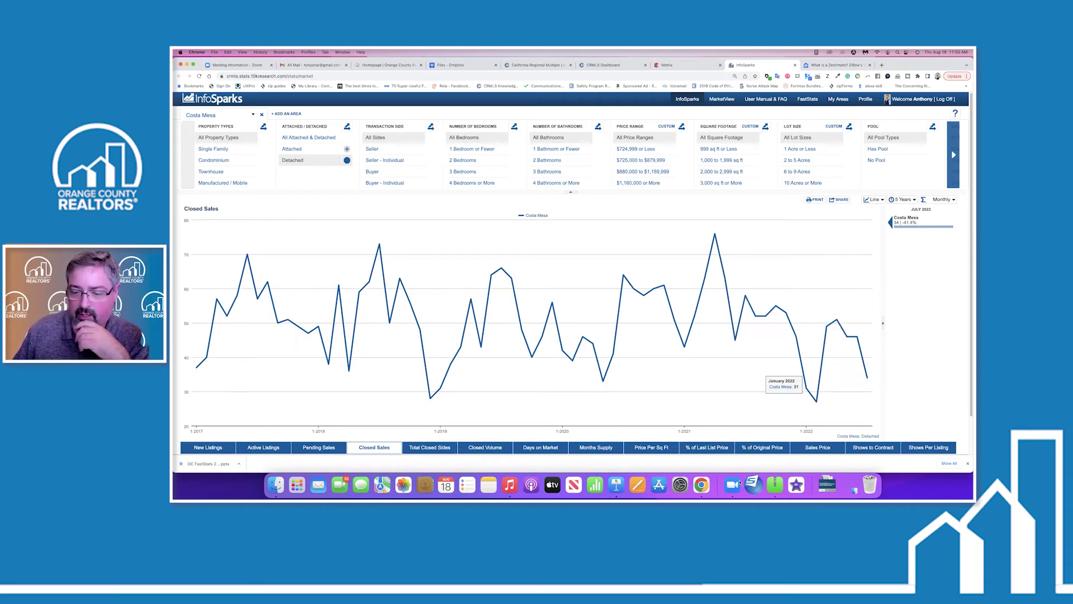
left_click(596, 447)
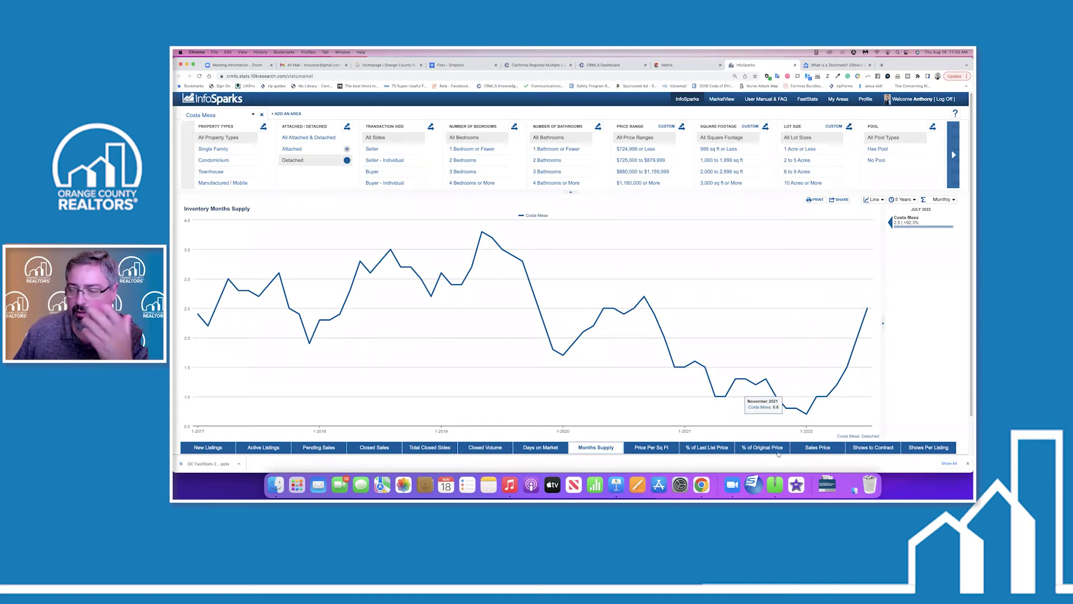
left_click(764, 448)
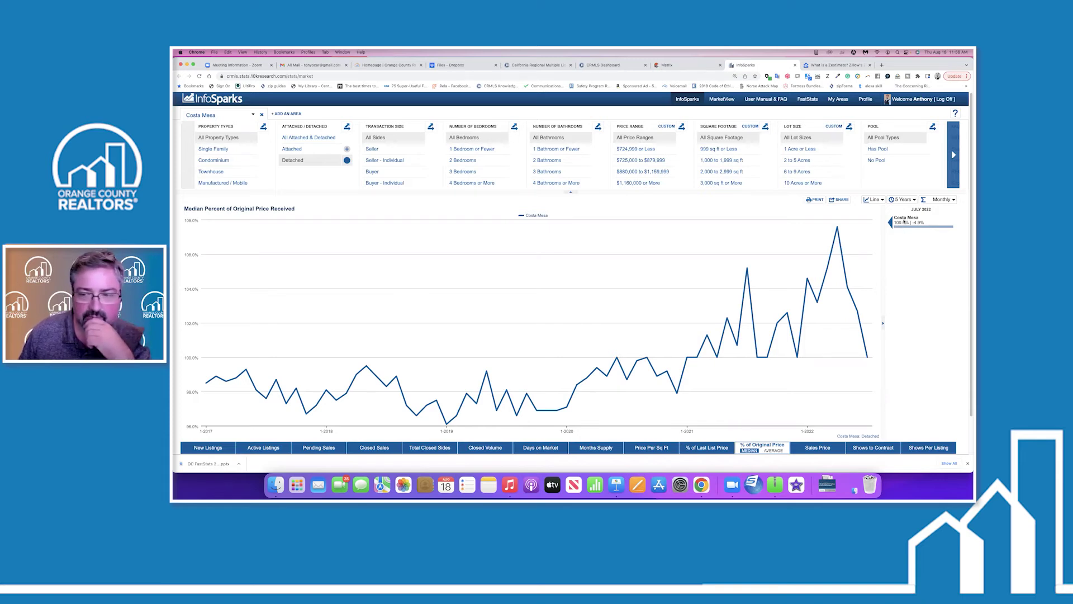
Try Rolling 3 and Rolling 6 Months averaging, then settle on Rolling 12 Months for the price line.
mouse_move(837, 228)
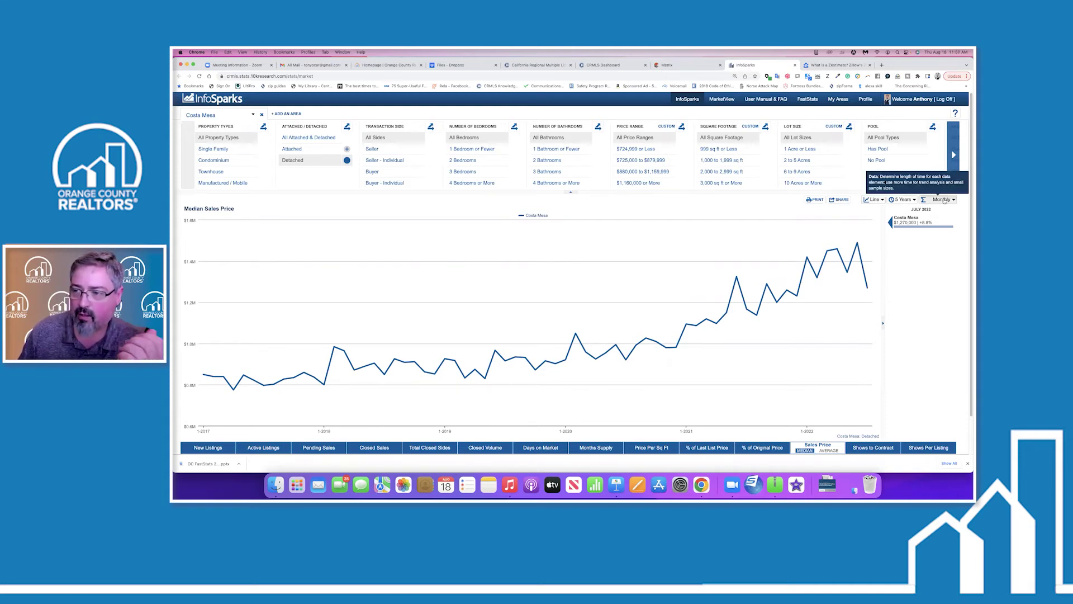
left_click(943, 200)
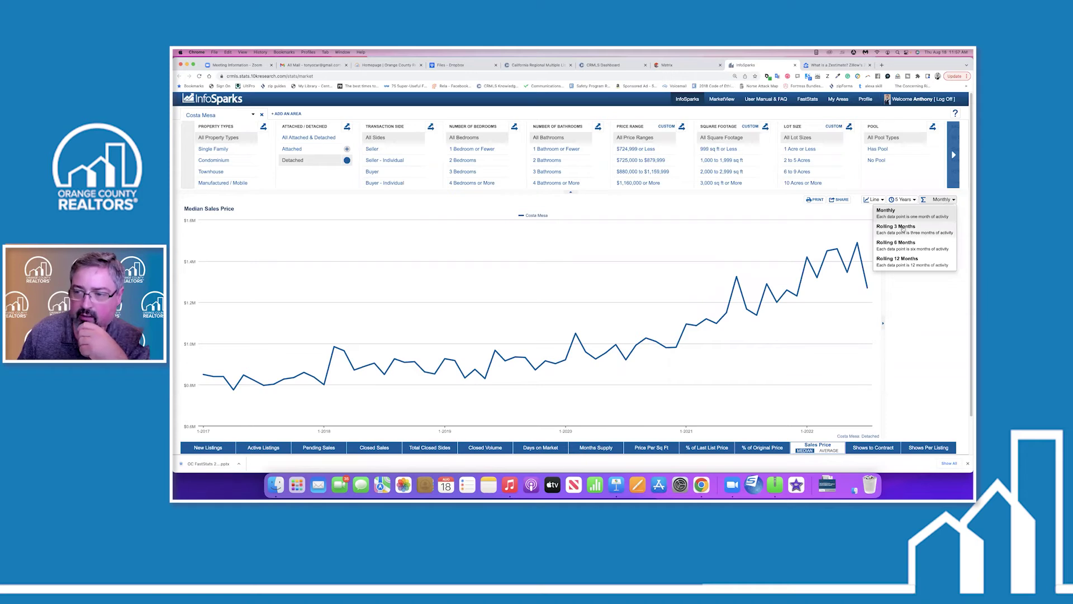
left_click(902, 228)
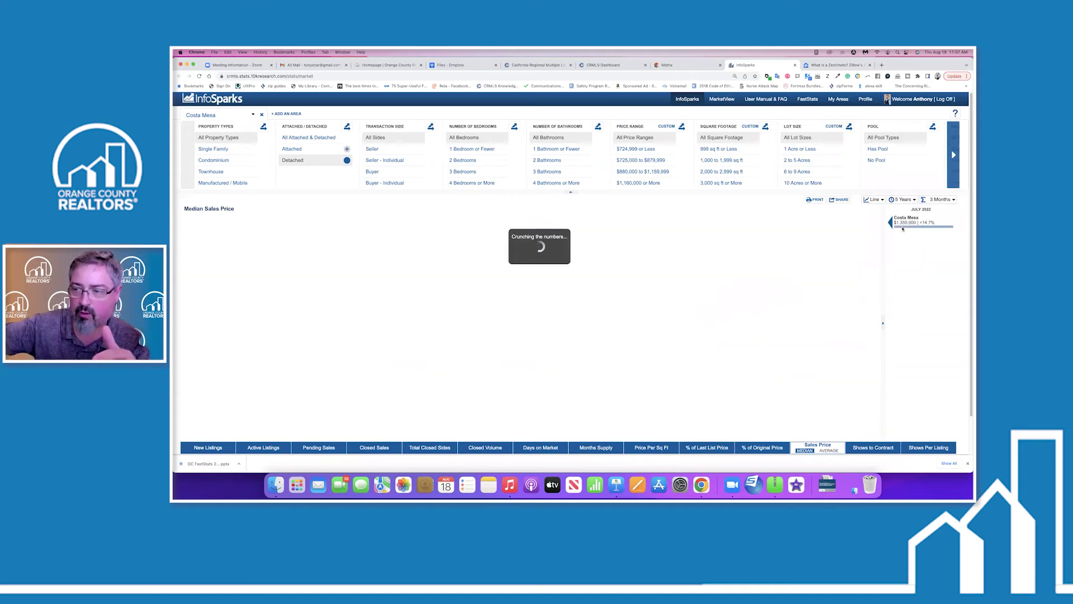
left_click(944, 200)
left_click(902, 243)
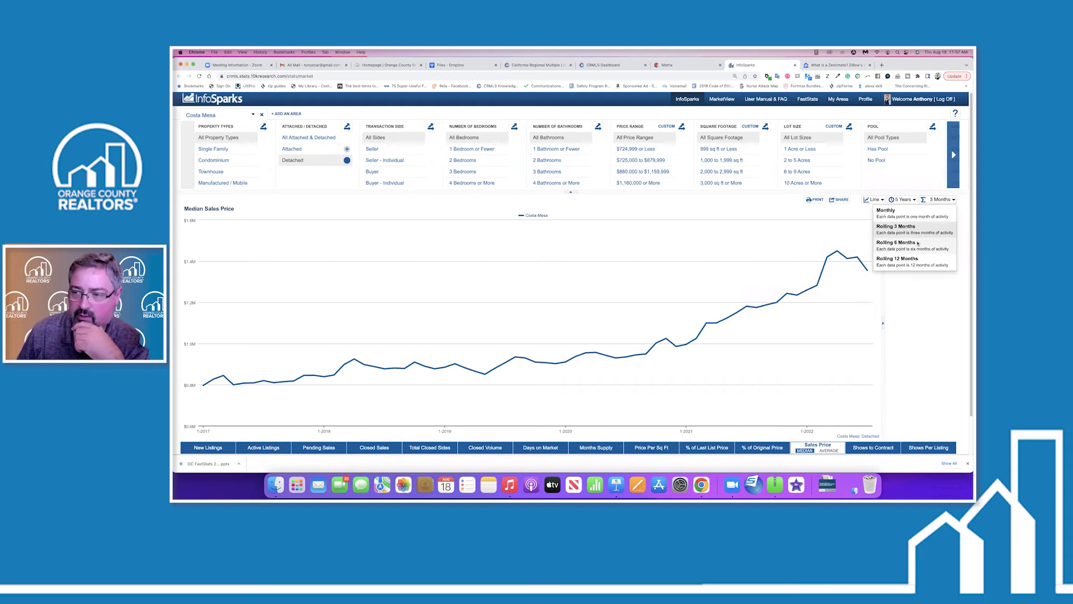
left_click(943, 200)
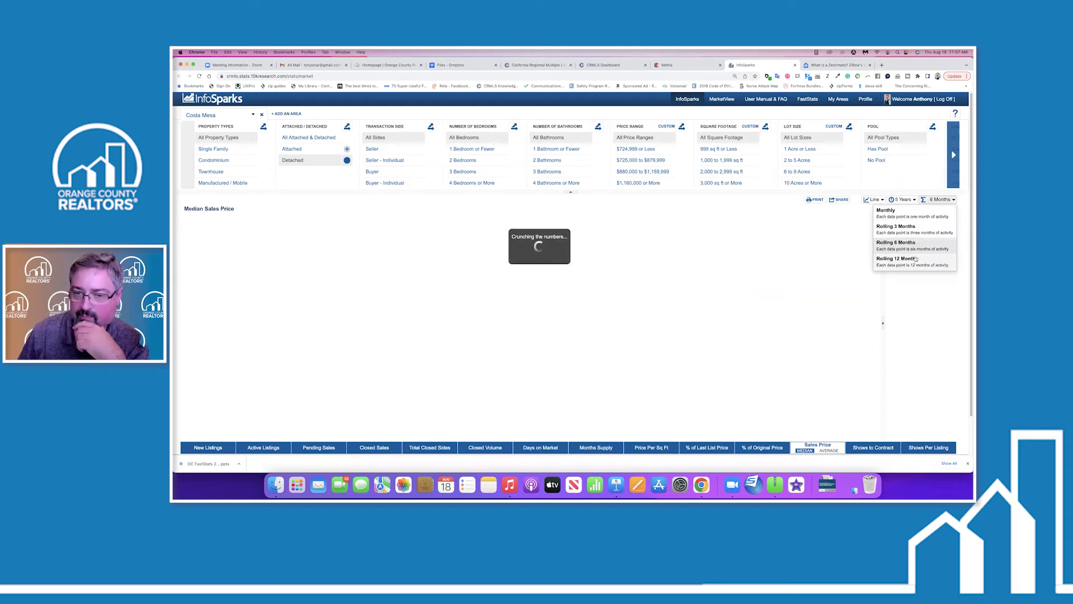
left_click(916, 259)
mouse_move(909, 232)
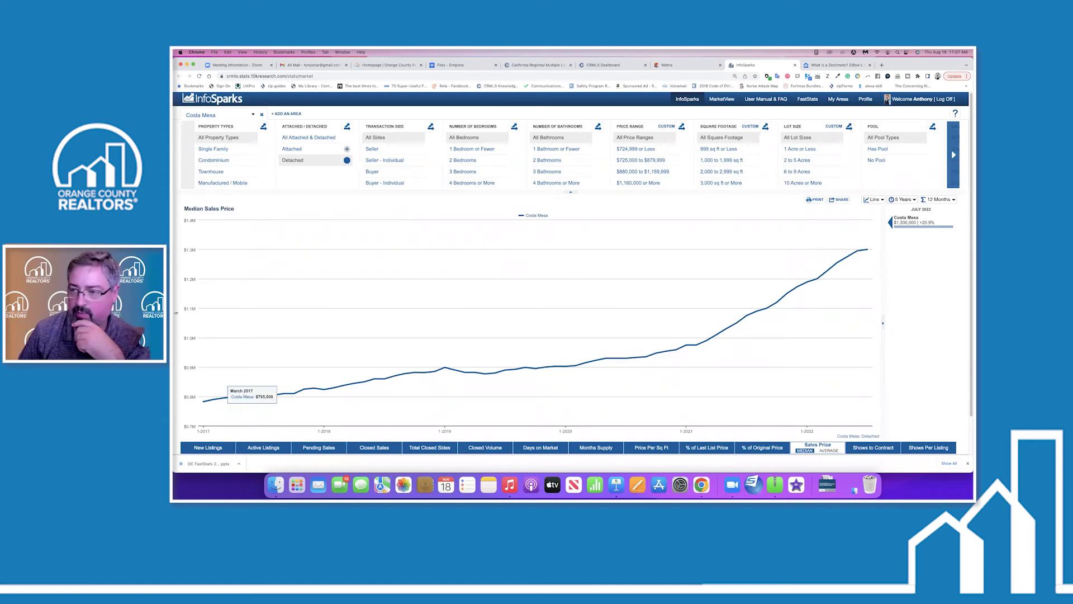
mouse_move(866, 255)
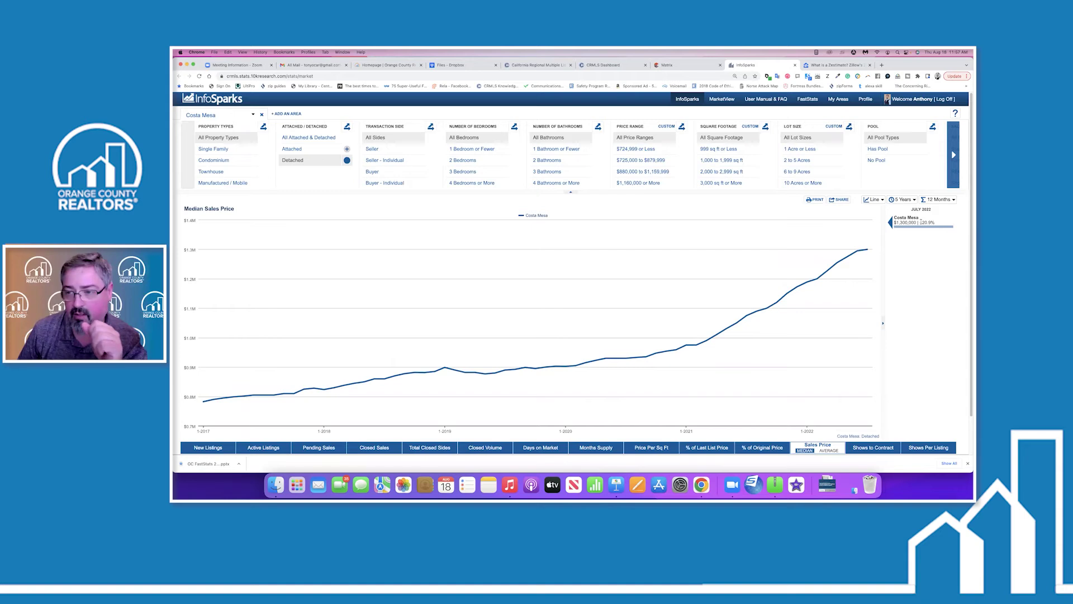
Change the chart type from Line to Bar, comparing July 2020, 2021 and 2022 prices.
left_click(877, 200)
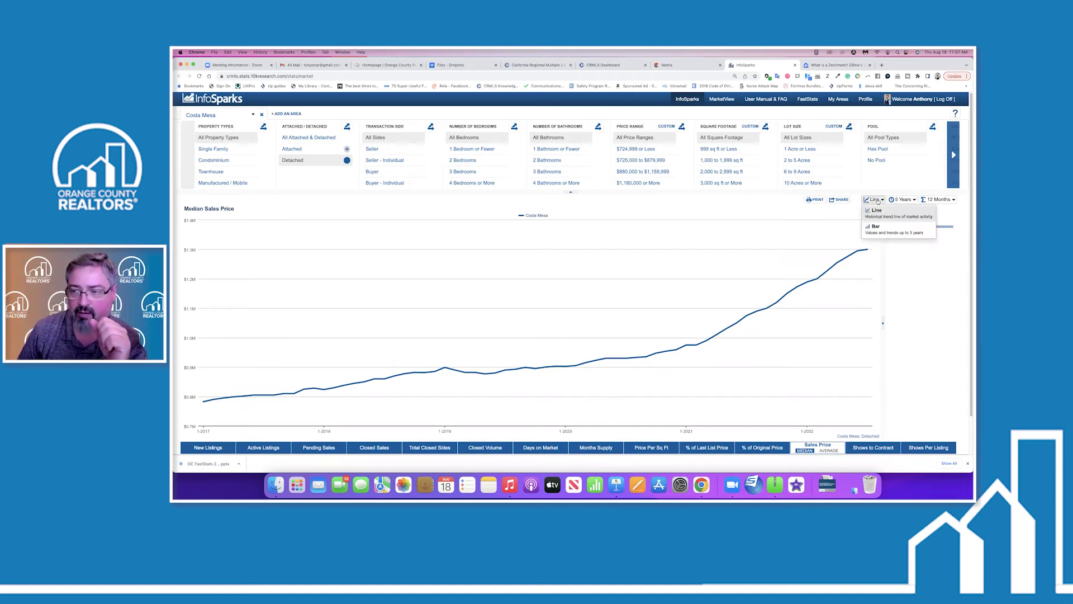
left_click(877, 228)
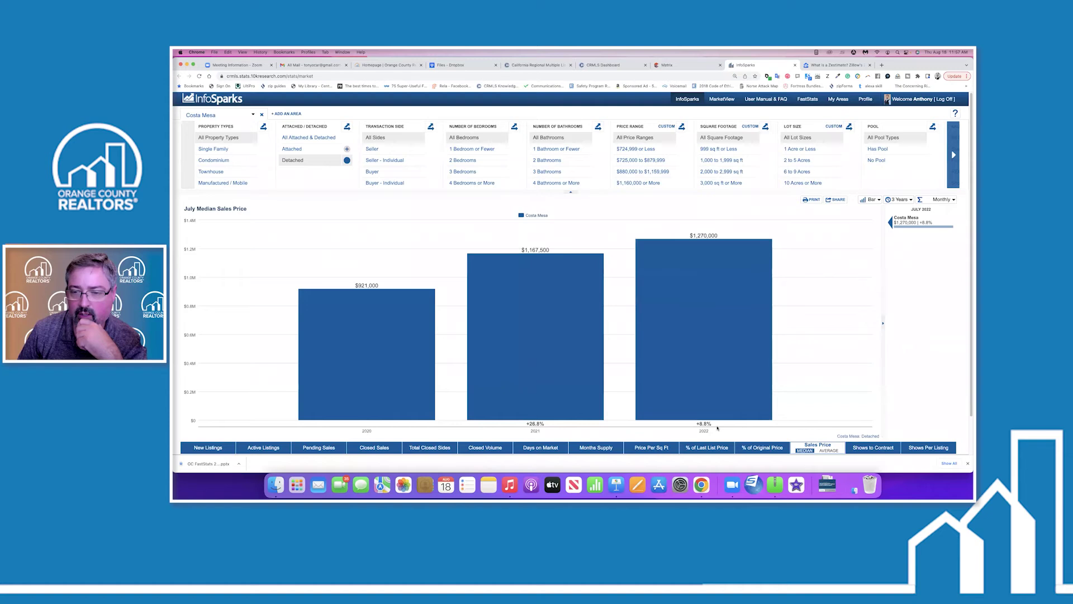
mouse_move(702, 237)
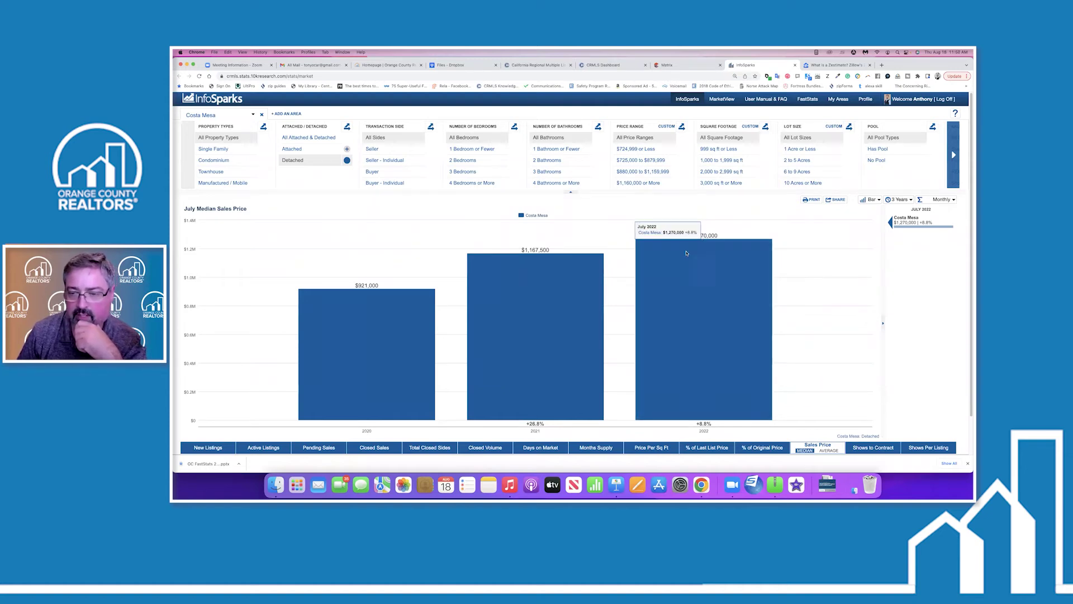
mouse_move(556, 354)
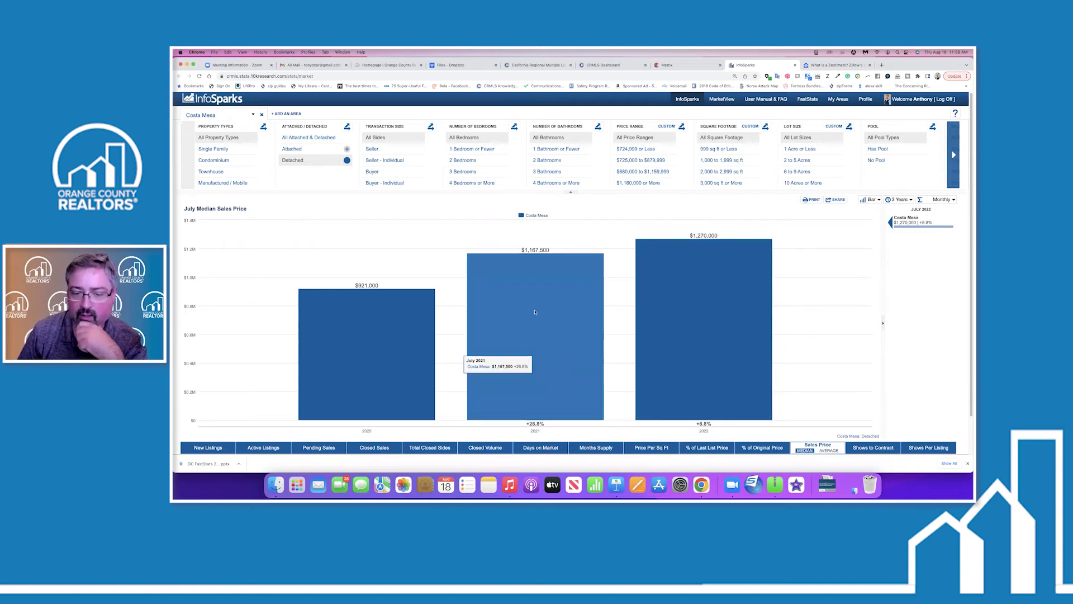
mouse_move(356, 354)
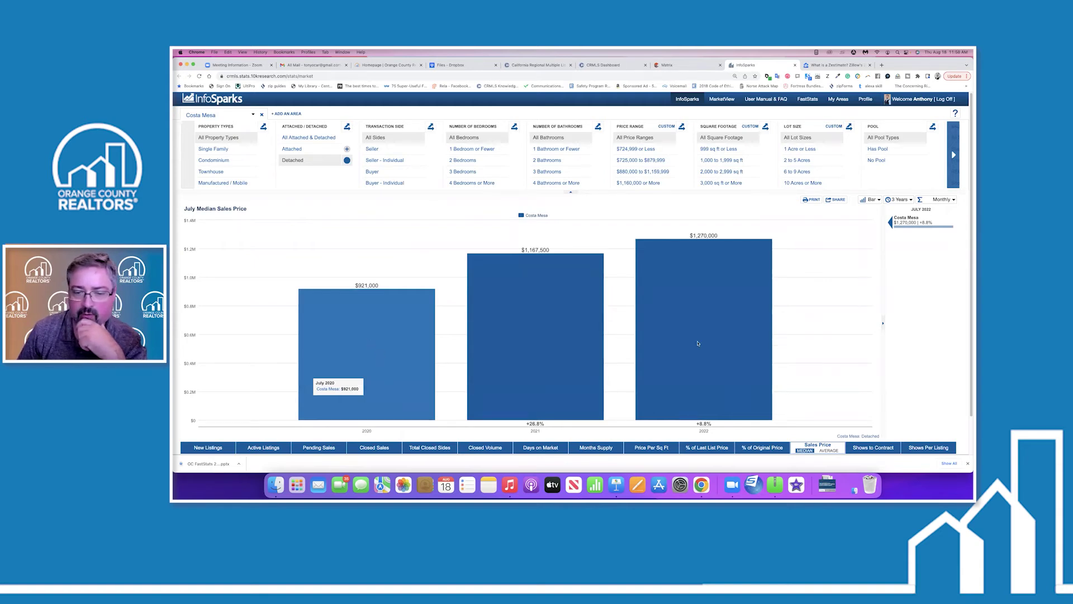
mouse_move(368, 325)
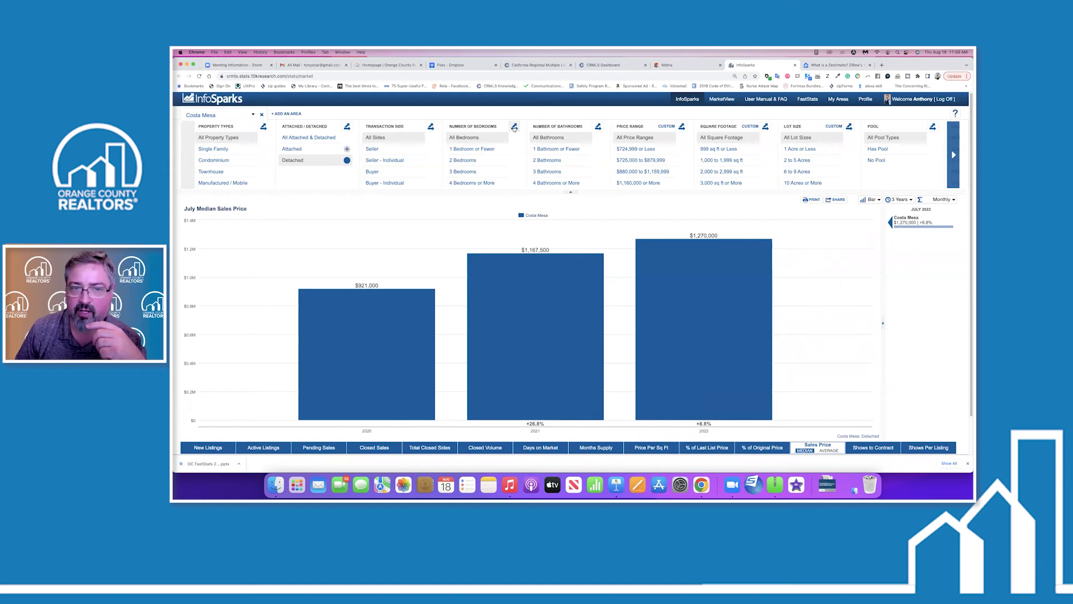
Split the July bars by number of bedrooms, excluding 1 Bedroom or Fewer, and bring up Share Options.
left_click(514, 127)
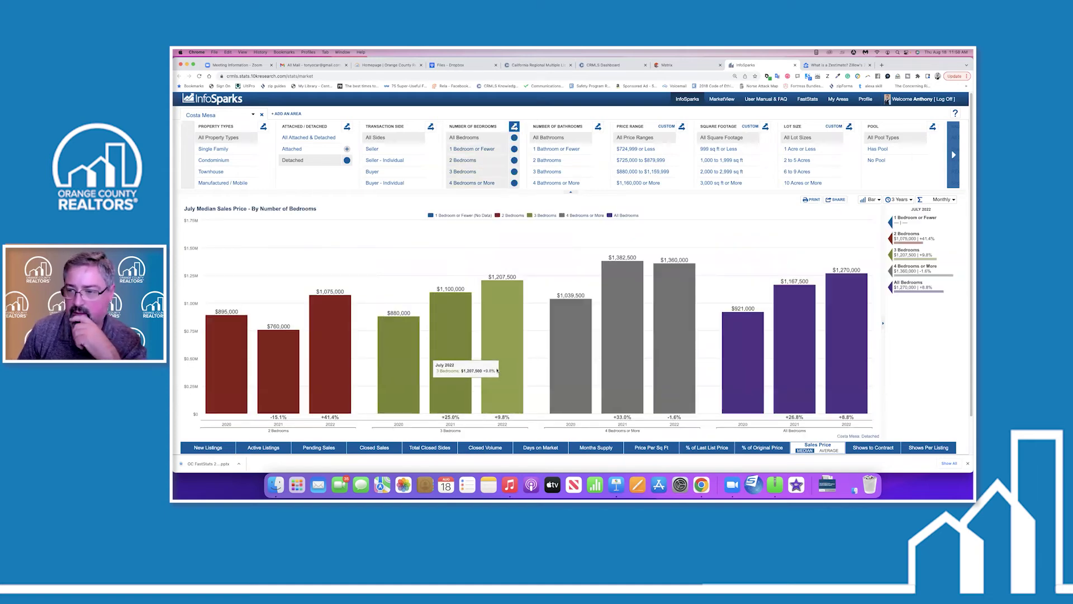
left_click(514, 149)
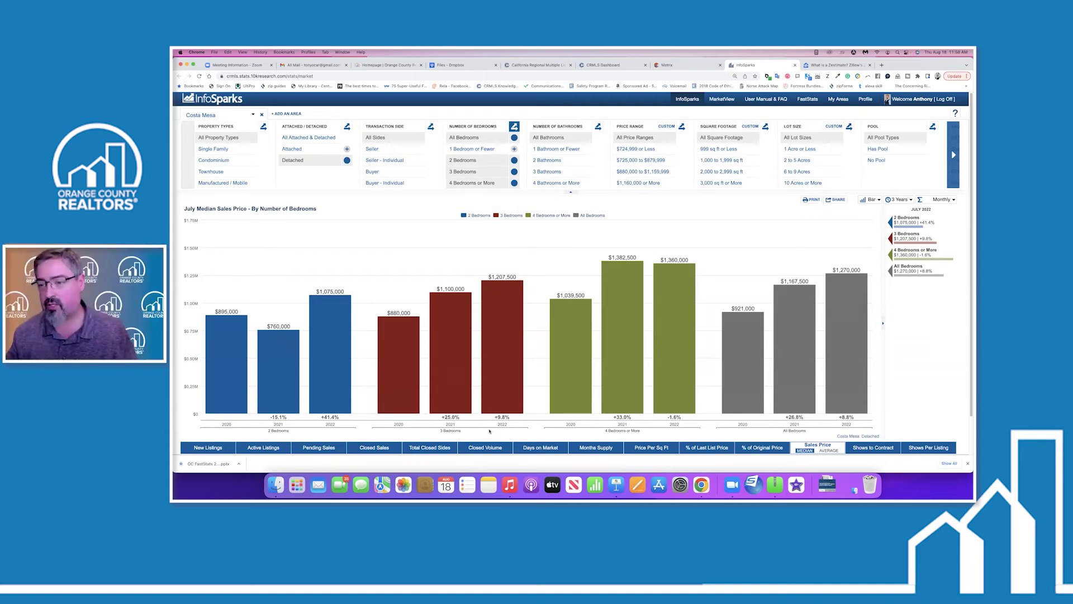
left_click(837, 199)
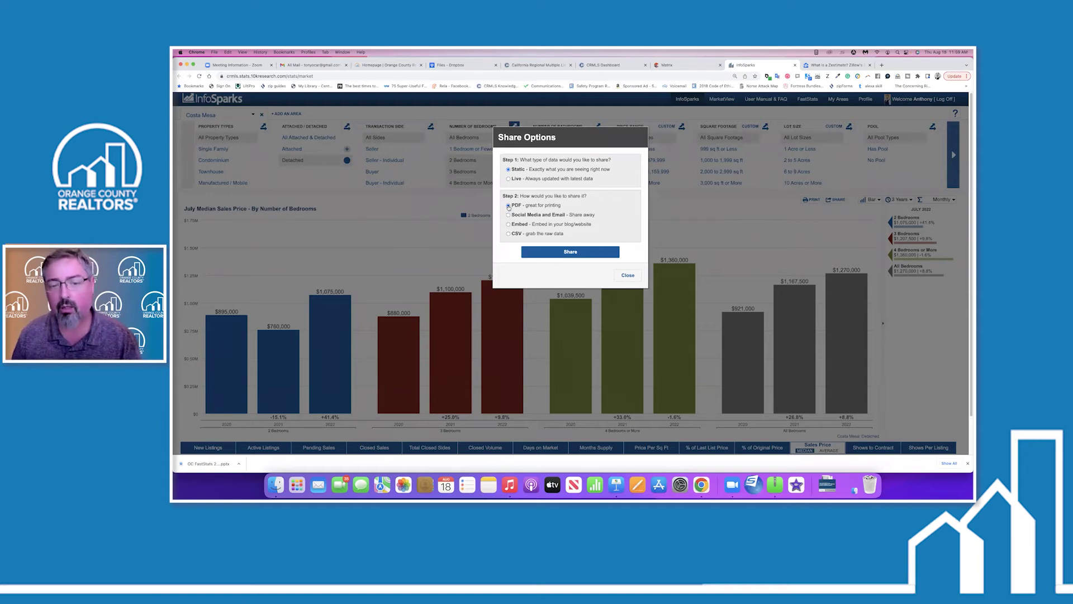
Generate a Static share link for the bedroom chart and view it in a new window.
left_click(567, 252)
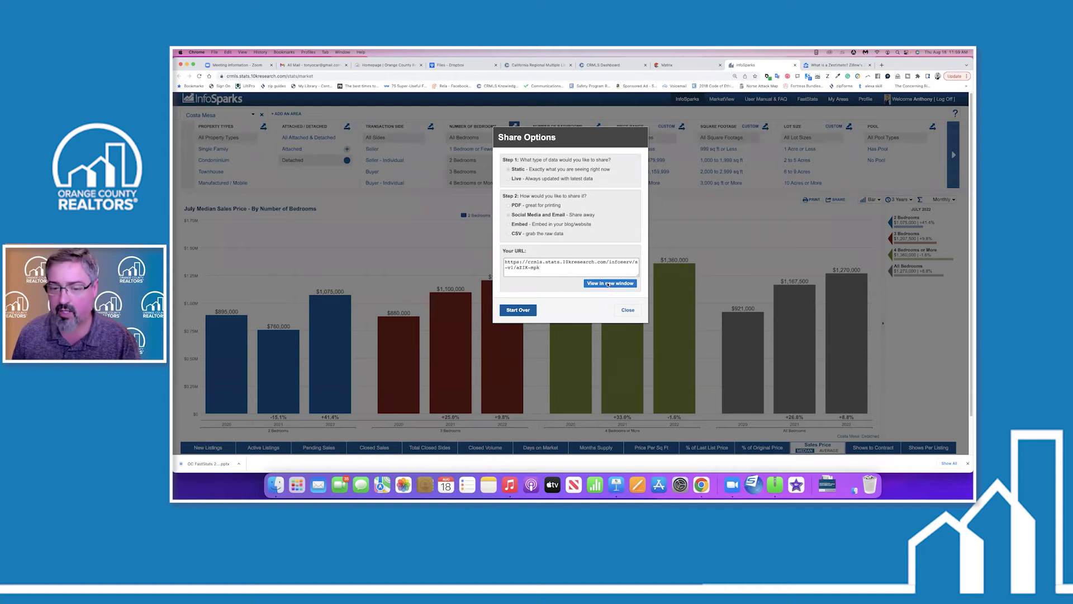
left_click(608, 284)
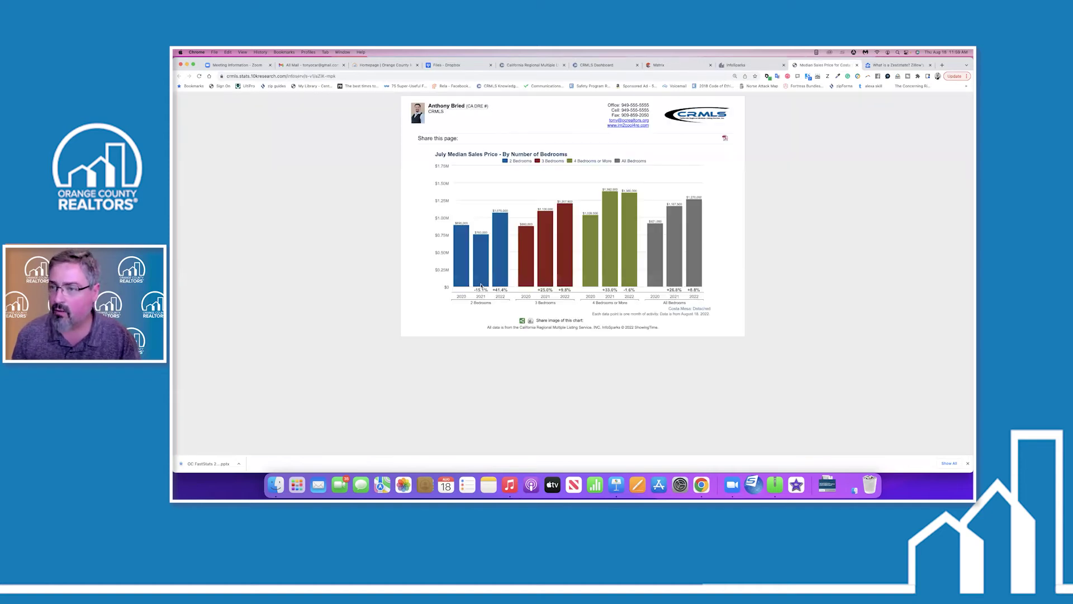
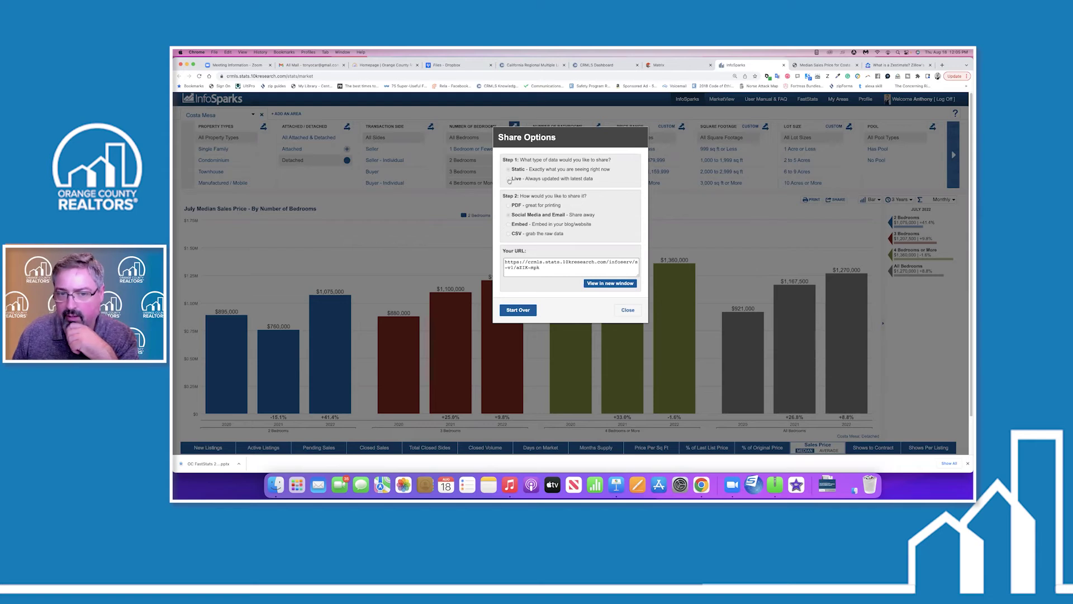
Reset the Share Options with Start Over, clearing the generated live share link.
left_click(518, 309)
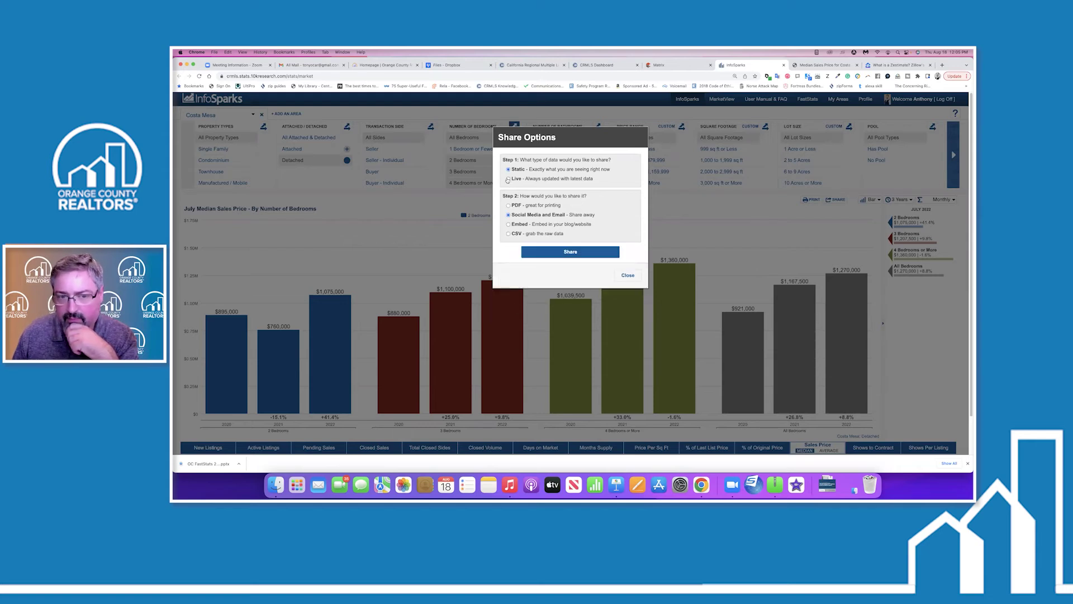
Generate and select a 400x300 image embed code for the bedroom chart, then close Share Options.
left_click(508, 224)
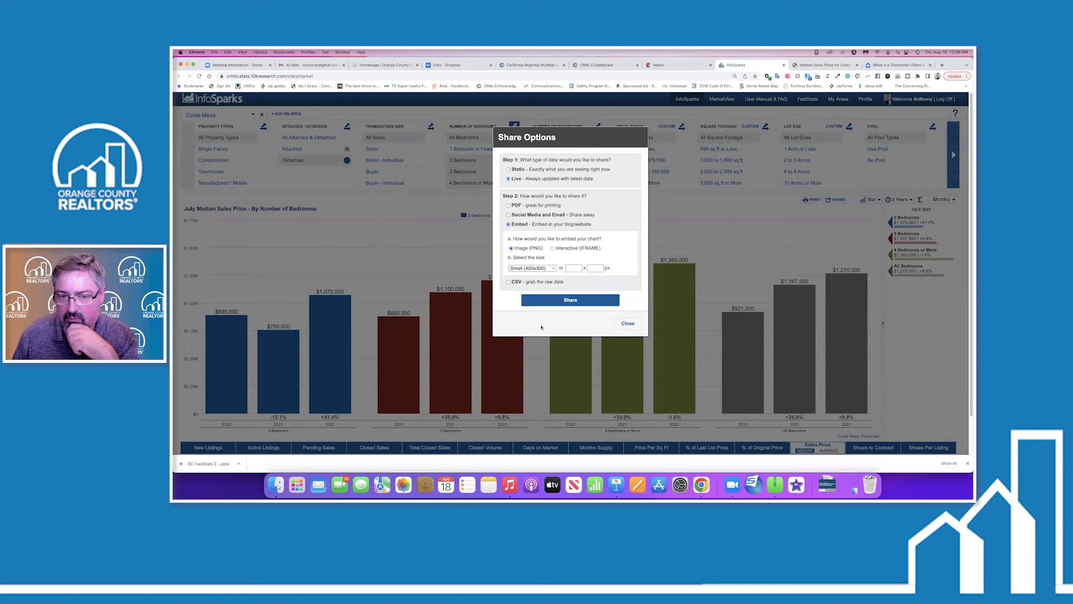
left_click(565, 300)
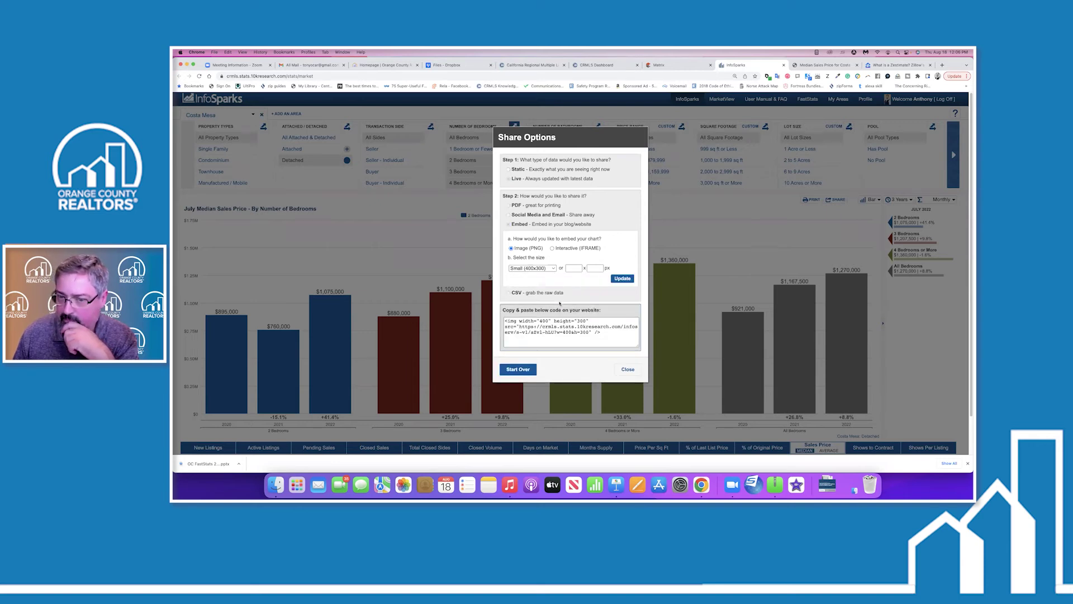
left_click_drag(505, 320, 589, 336)
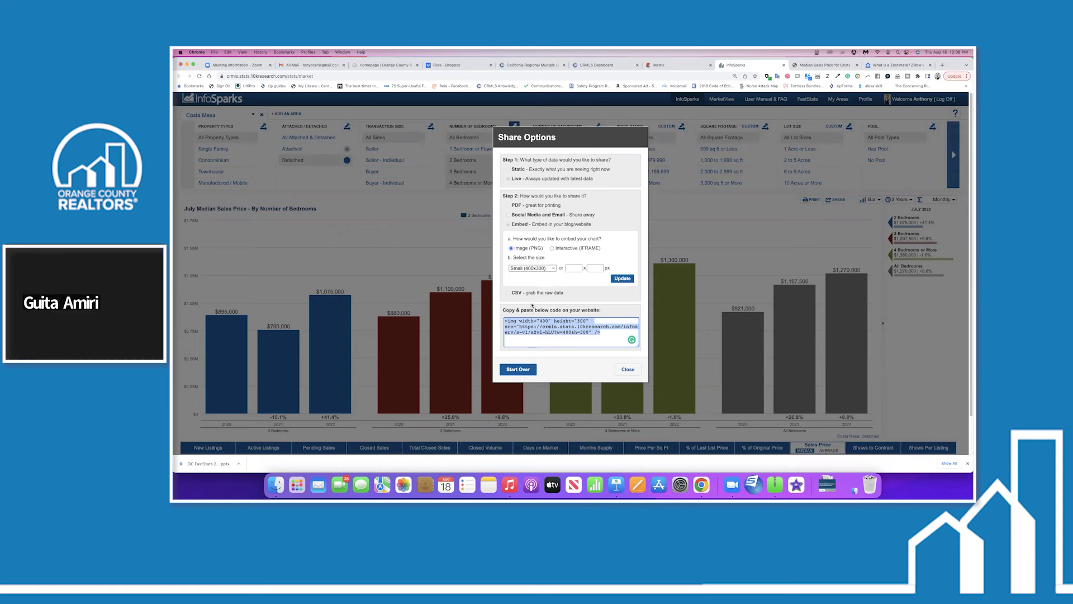
left_click(627, 370)
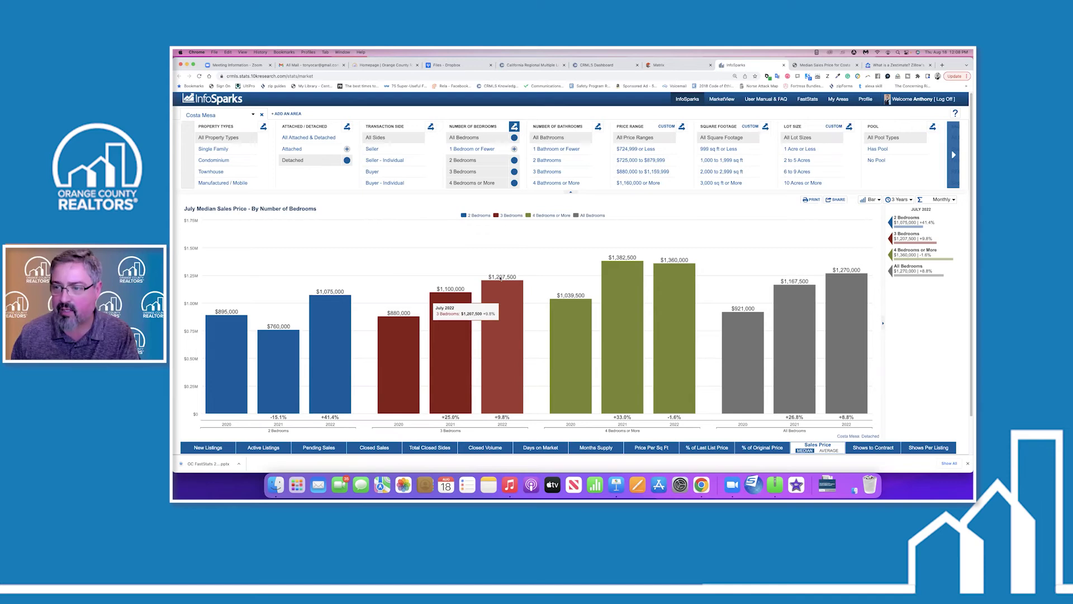
left_click(835, 199)
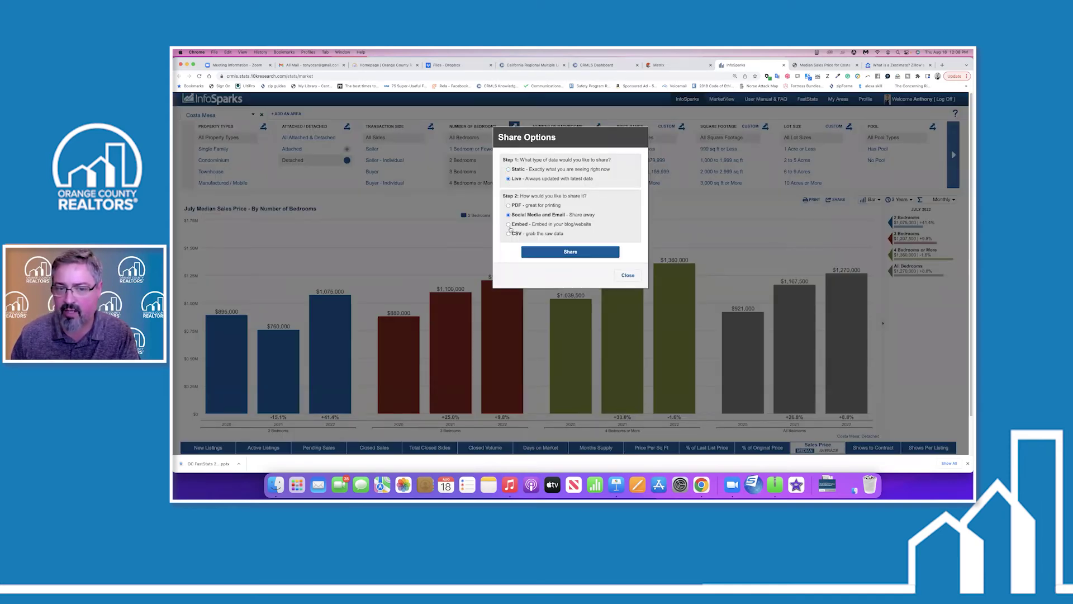
Generate and select an interactive IFRAME embed code, then reset the sharing choices.
left_click(508, 224)
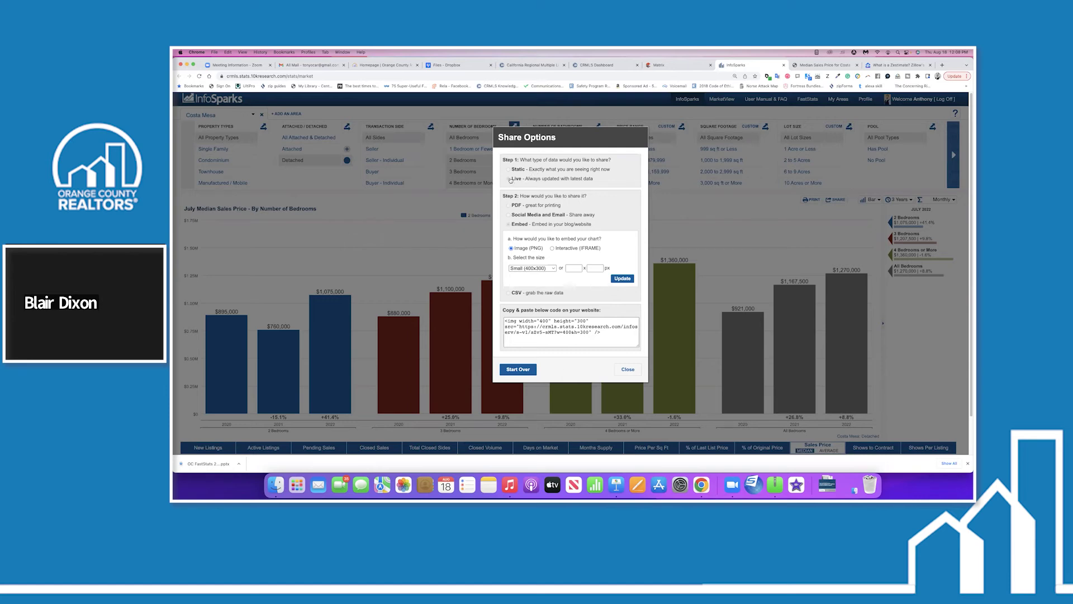
left_click(553, 249)
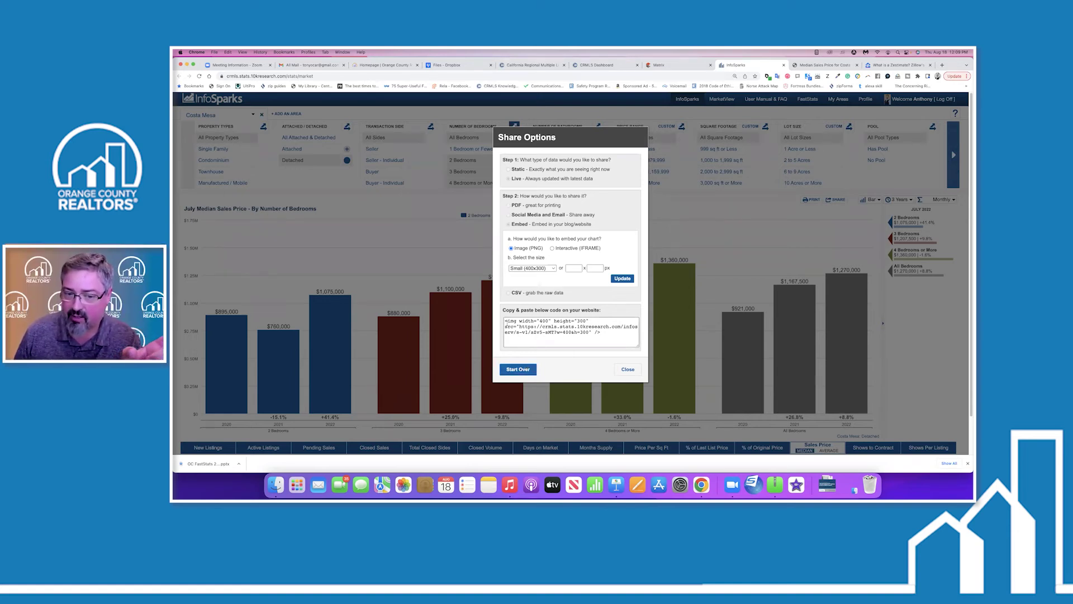
left_click_drag(505, 320, 600, 333)
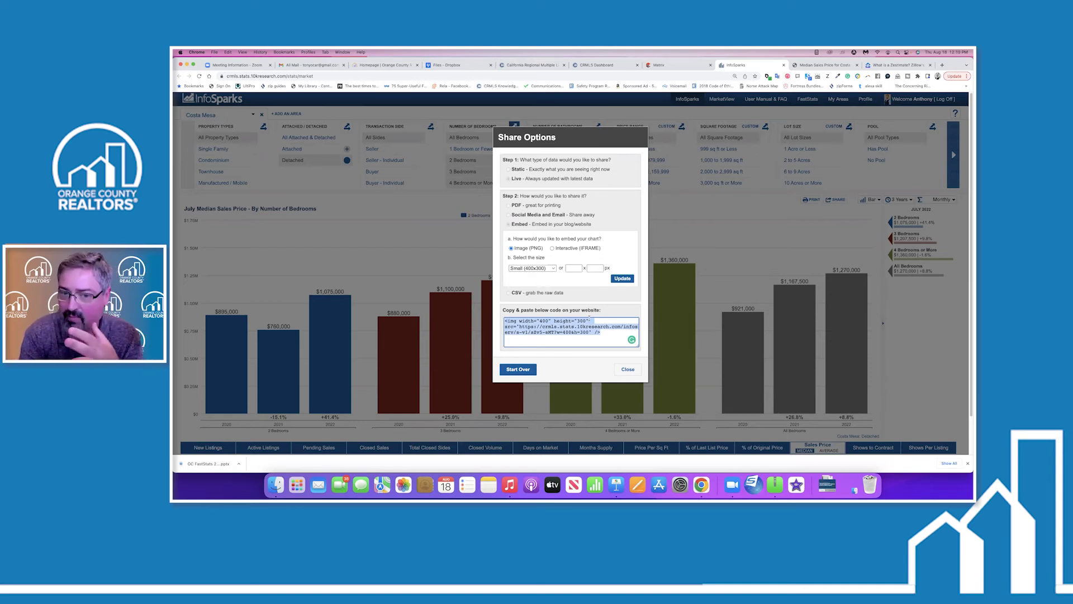
left_click(509, 373)
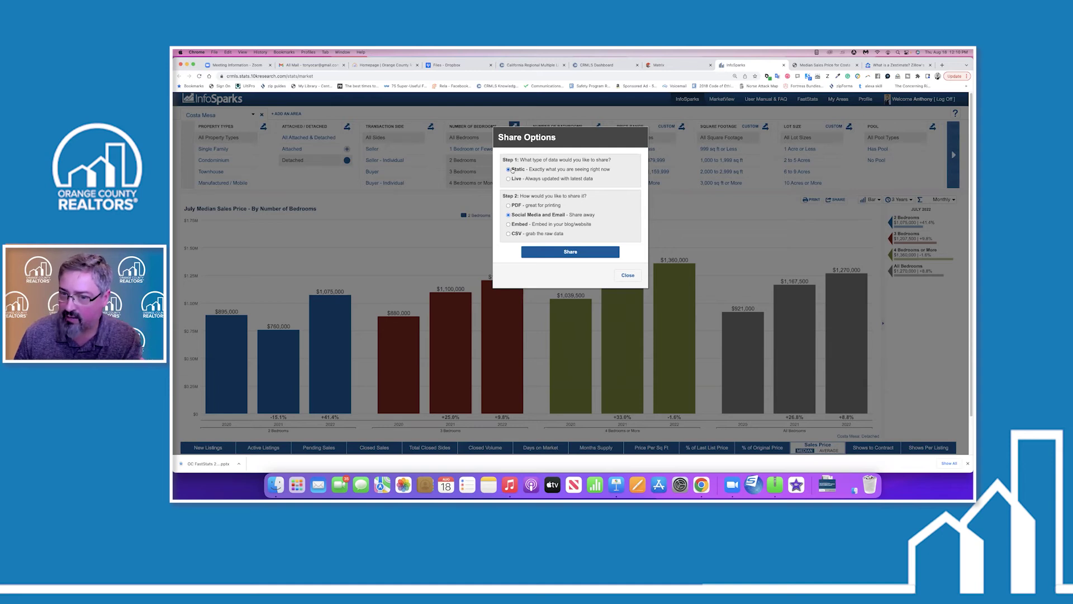
Create and select a static share URL for the chart, then view it in a new window.
left_click(557, 252)
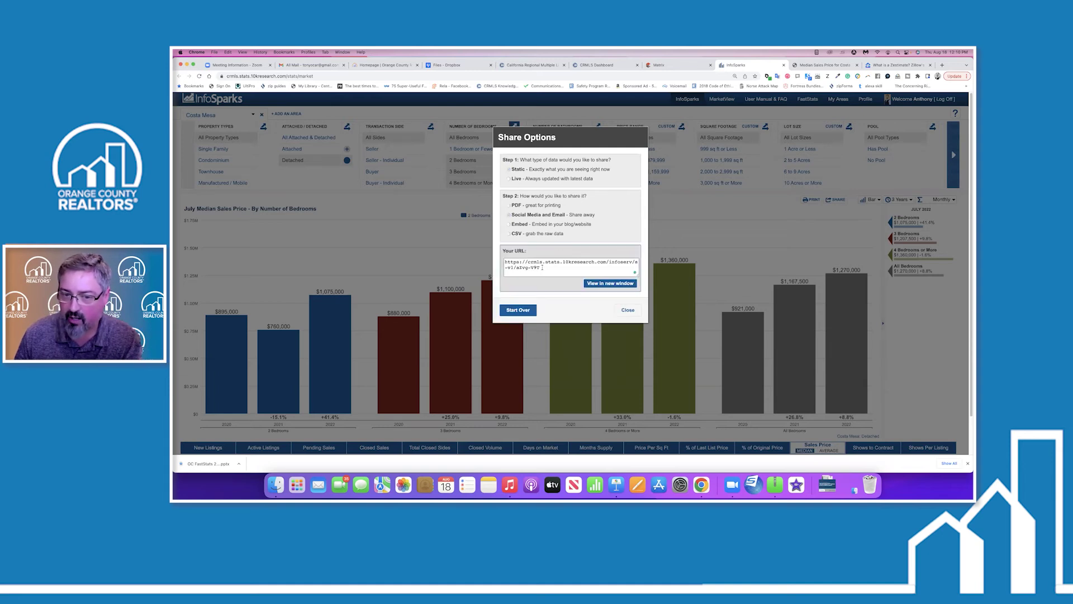
left_click_drag(542, 267, 508, 257)
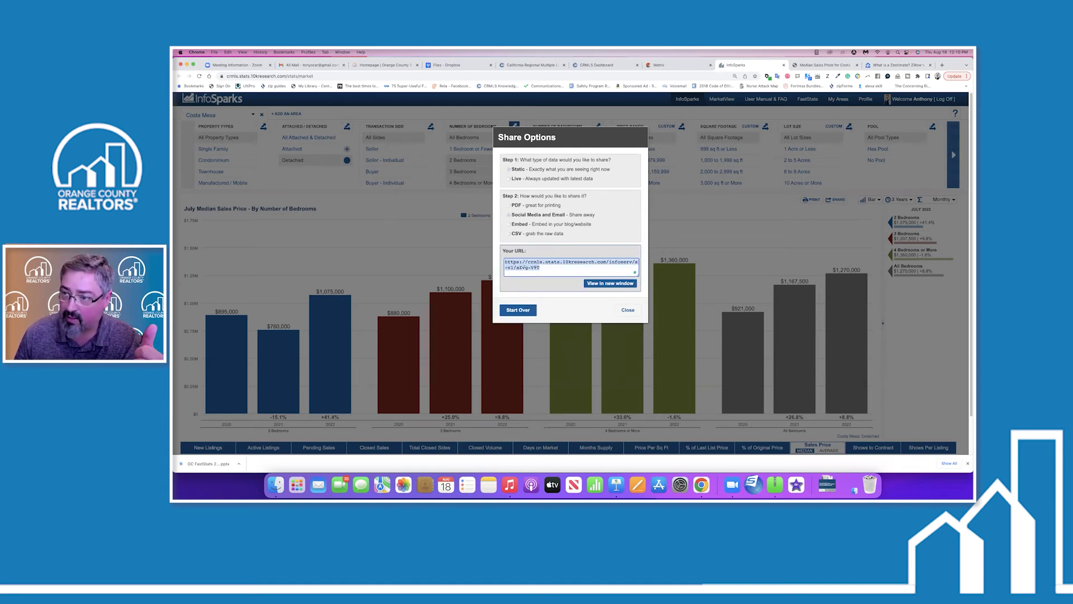
left_click(609, 283)
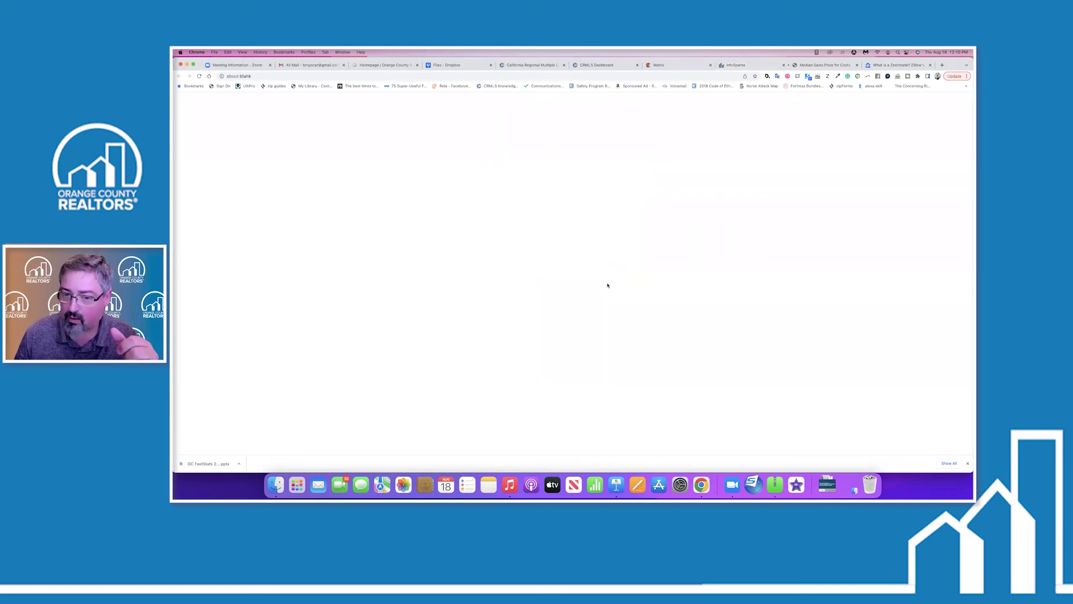
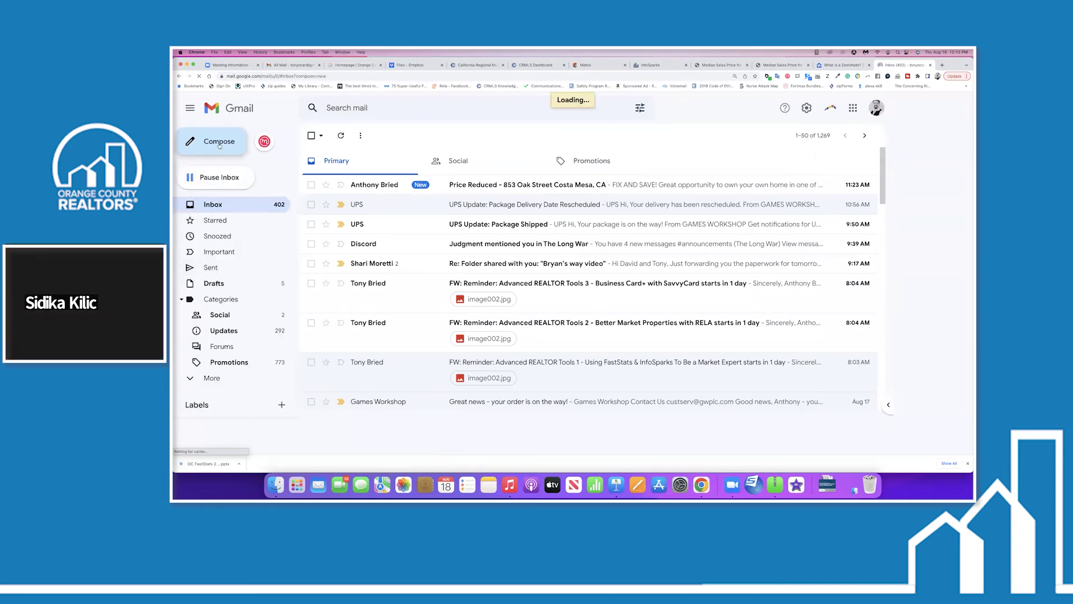
Open a New Message window from the Gmail inbox.
left_click(219, 142)
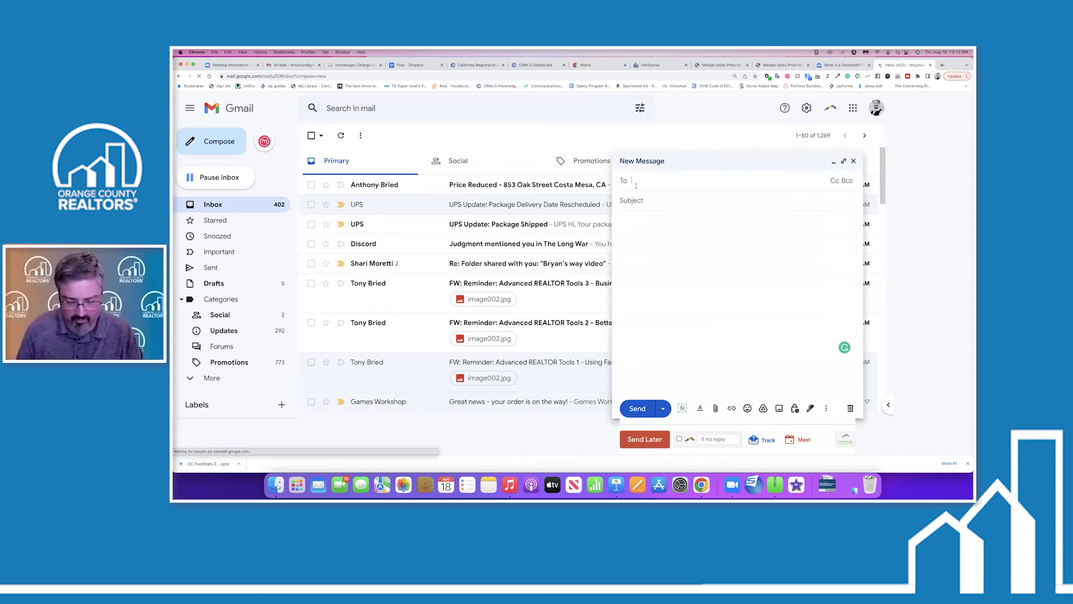
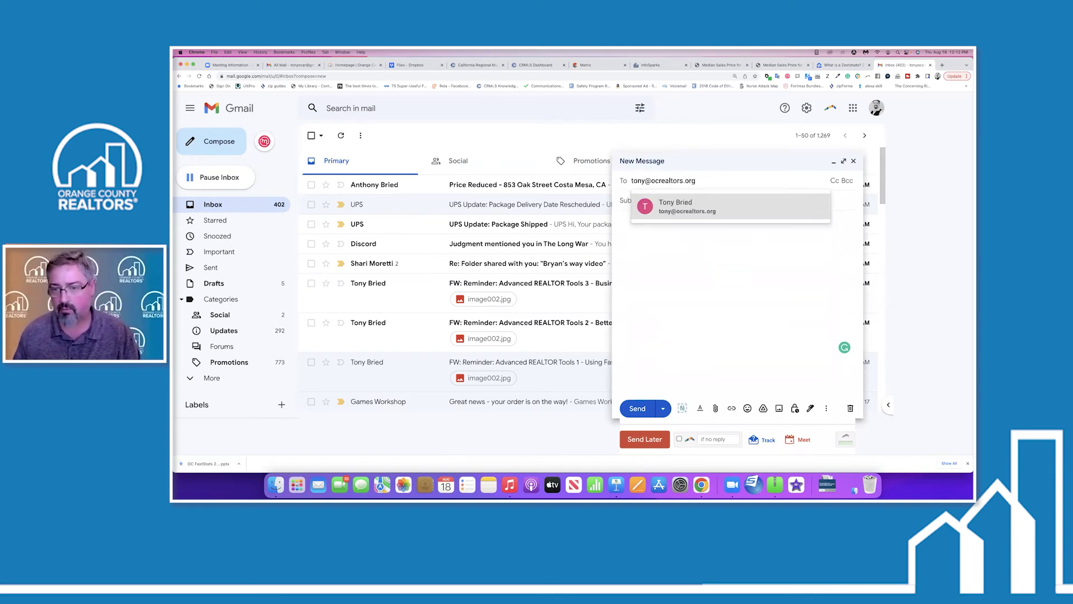
Address the draft to the contact and give it the subject 'updated stats for CM'.
left_click(678, 207)
left_click(656, 214)
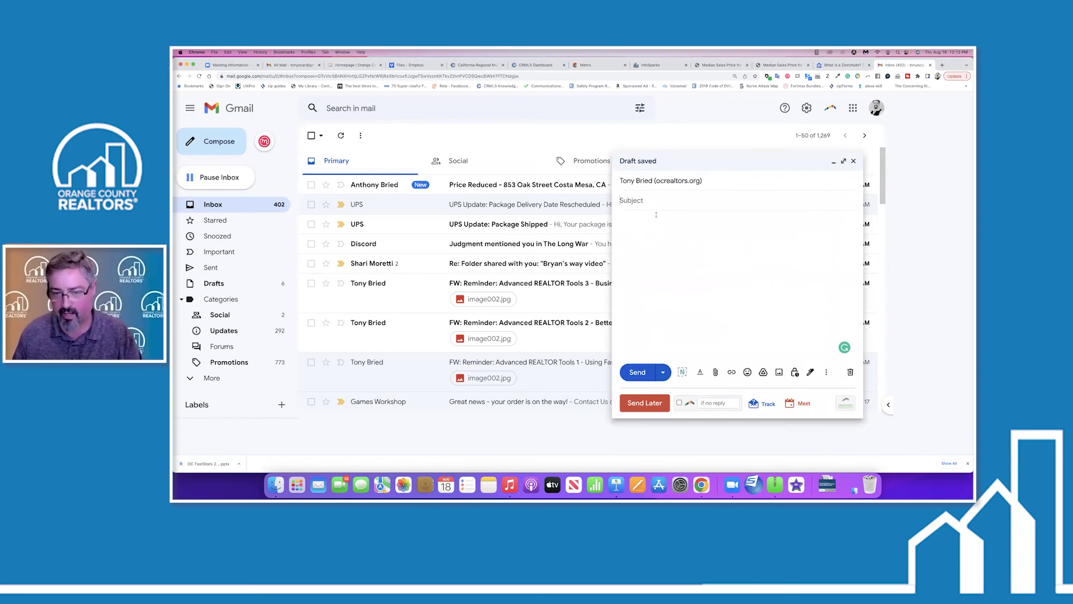
type("updated status")
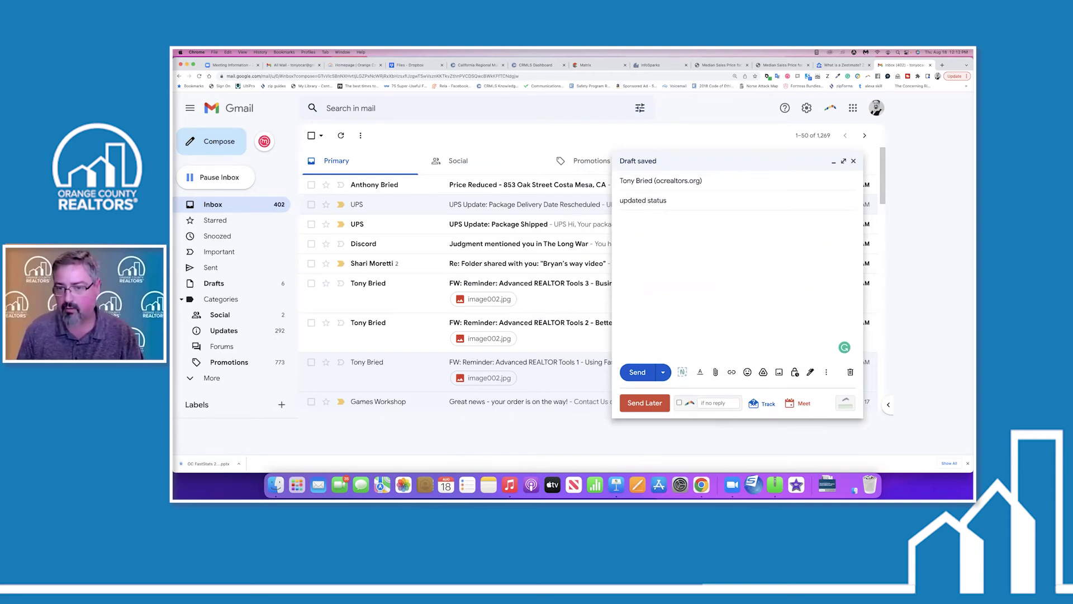
type("s for CM")
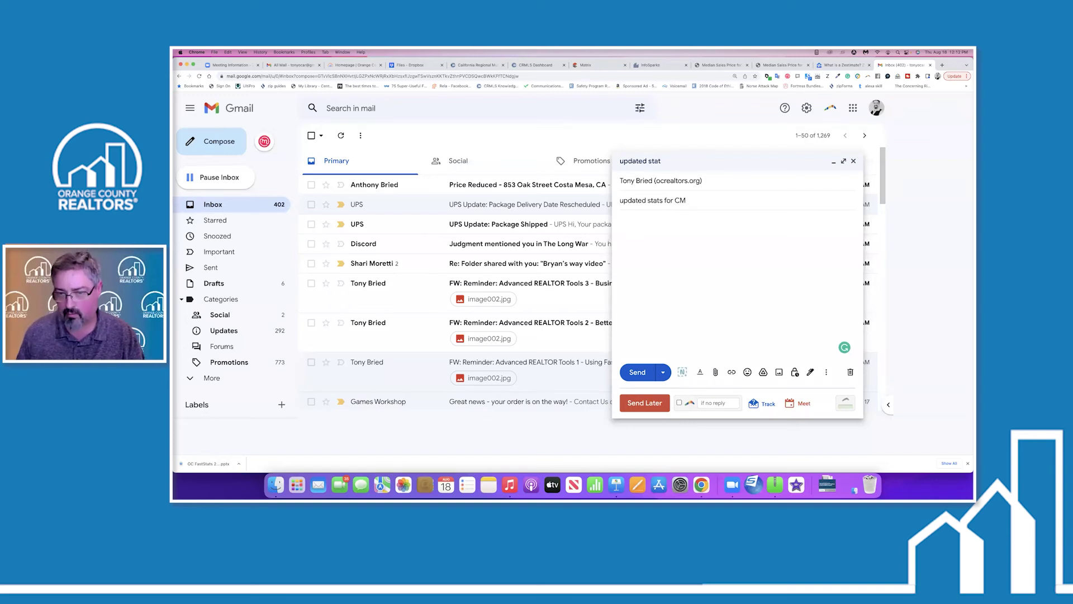
Paste the InfoSparks chart link into the message body and start a new line.
left_click(622, 220)
type("h")
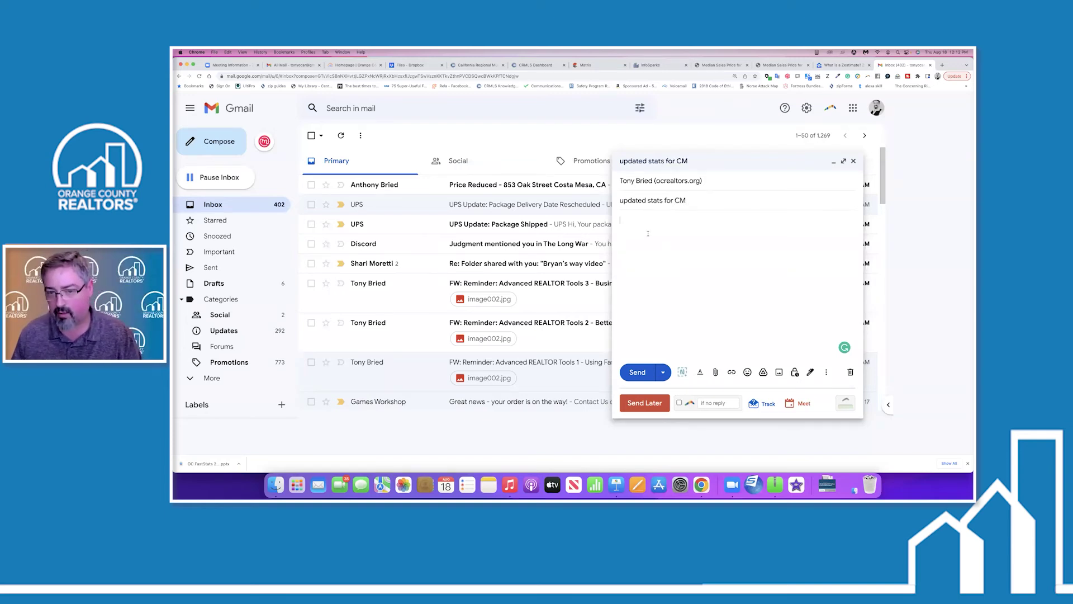
type("as;jslkjlkjd")
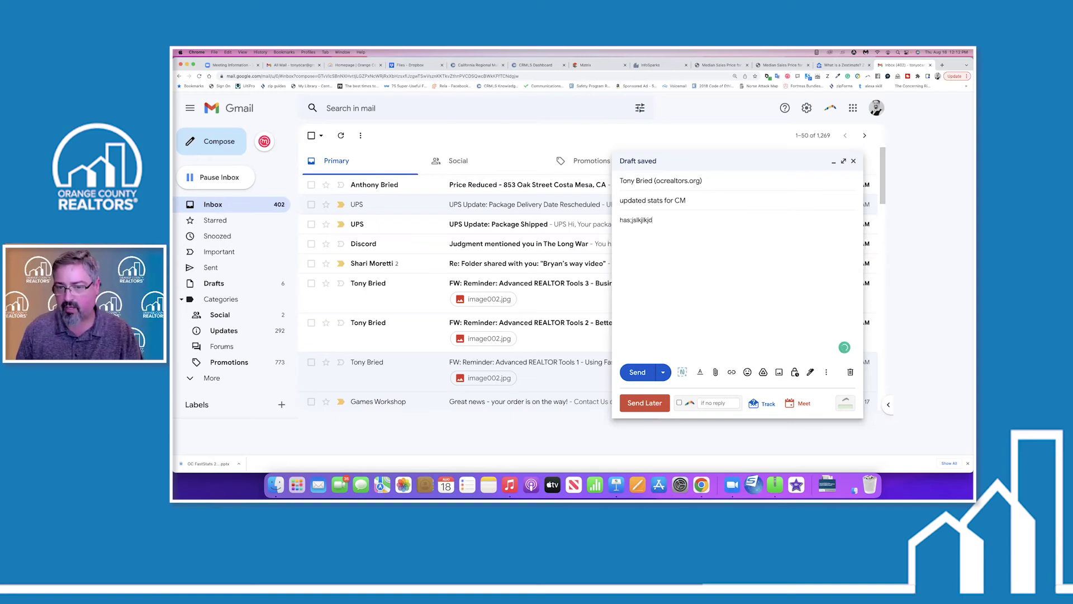
right_click(627, 250)
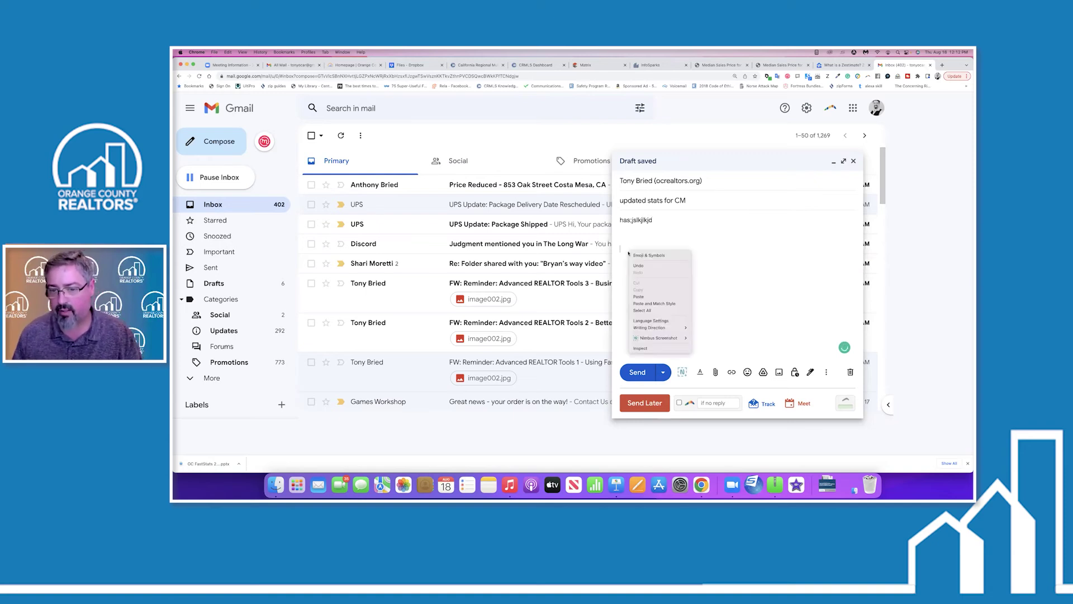
left_click(639, 297)
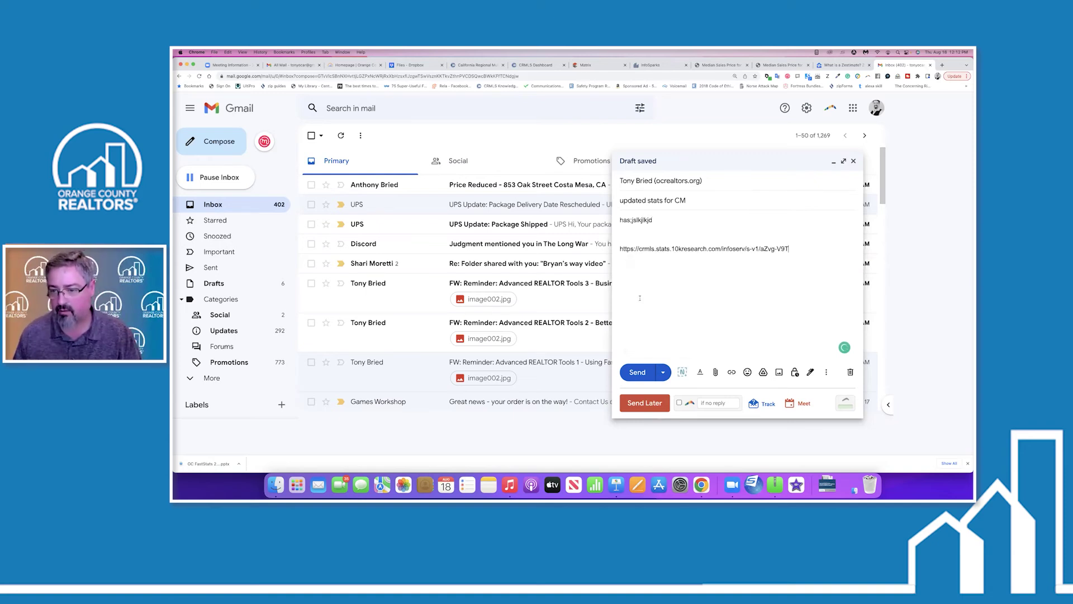
key("Return")
key("Return")
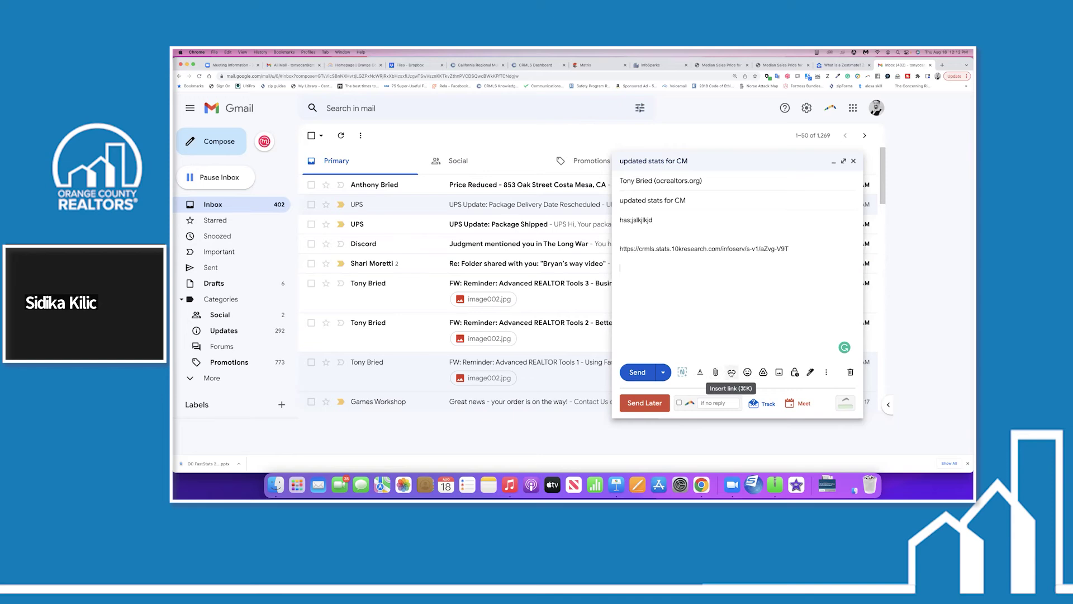
Insert the pasted chart URL as a clickable hyperlink below the plain link.
left_click(730, 372)
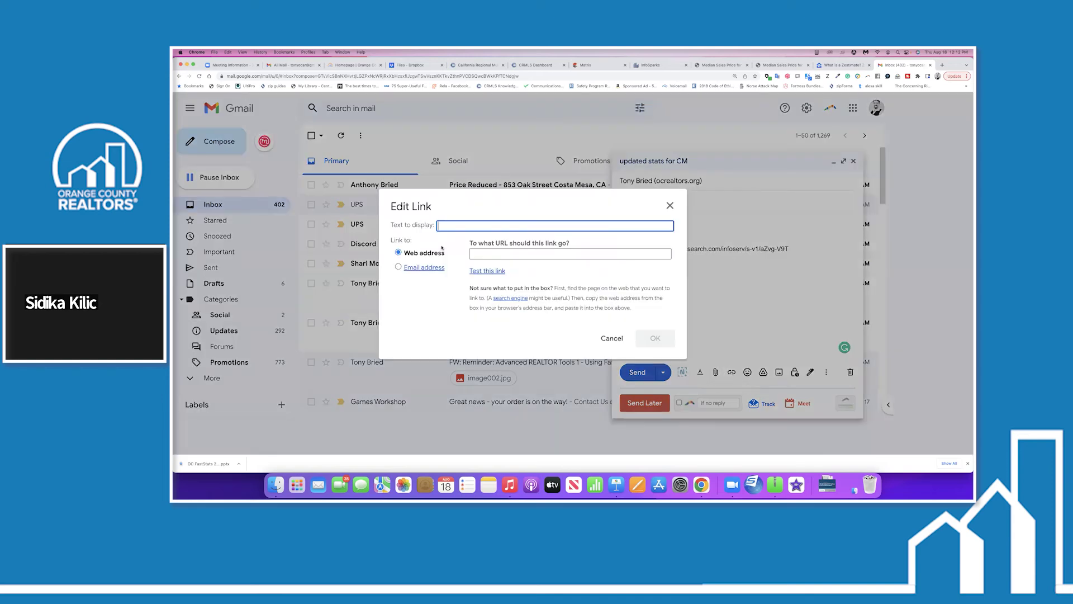
right_click(490, 254)
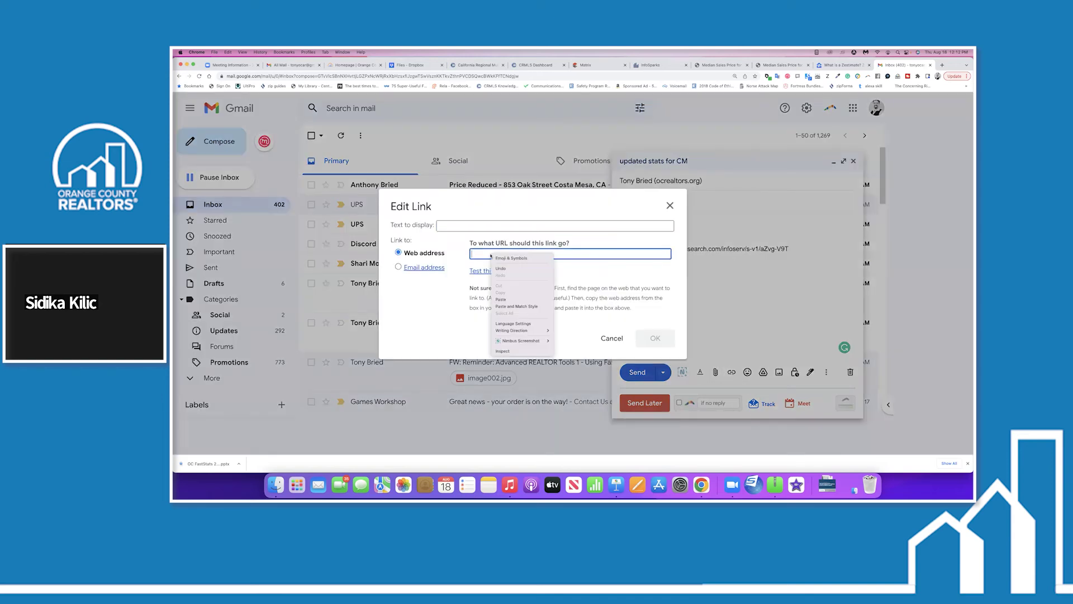
left_click(500, 299)
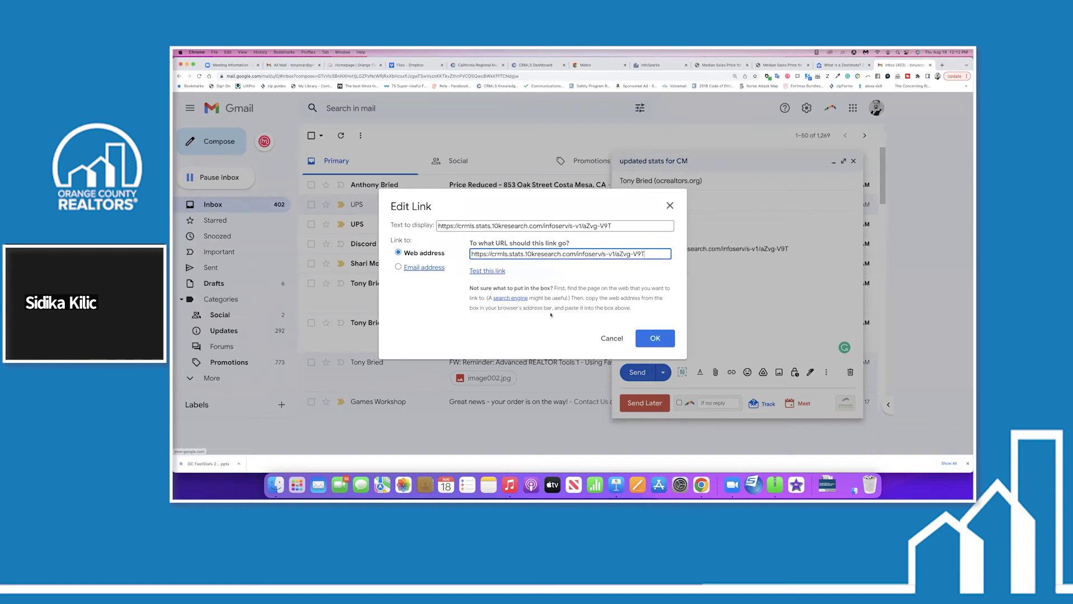
left_click(649, 337)
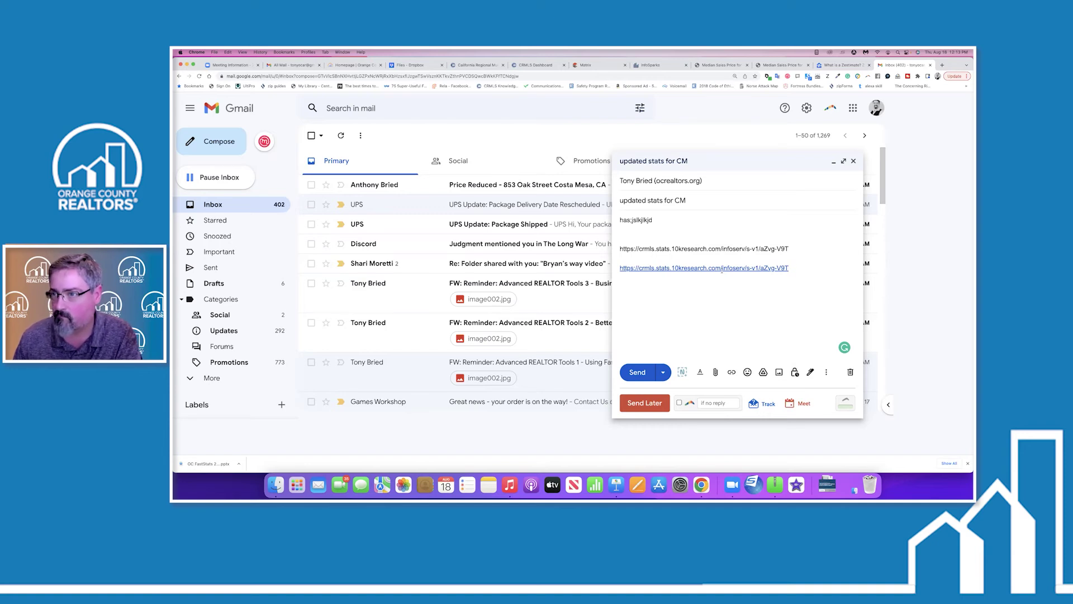
Open the July Median Sales Price chart as a PNG, copy the image, and return to Gmail.
left_click(772, 66)
right_click(668, 176)
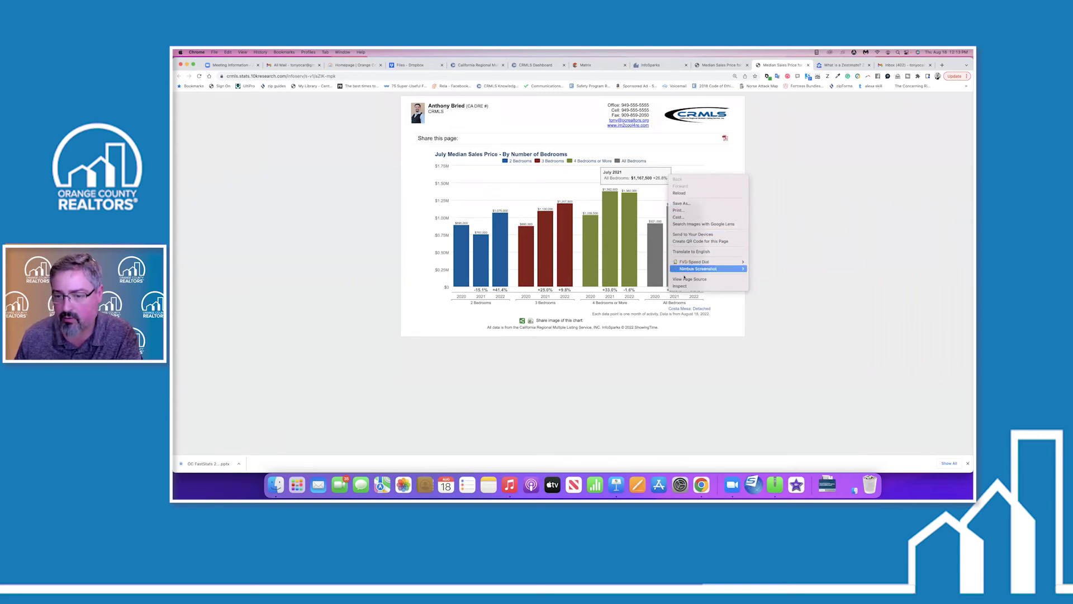
left_click(725, 138)
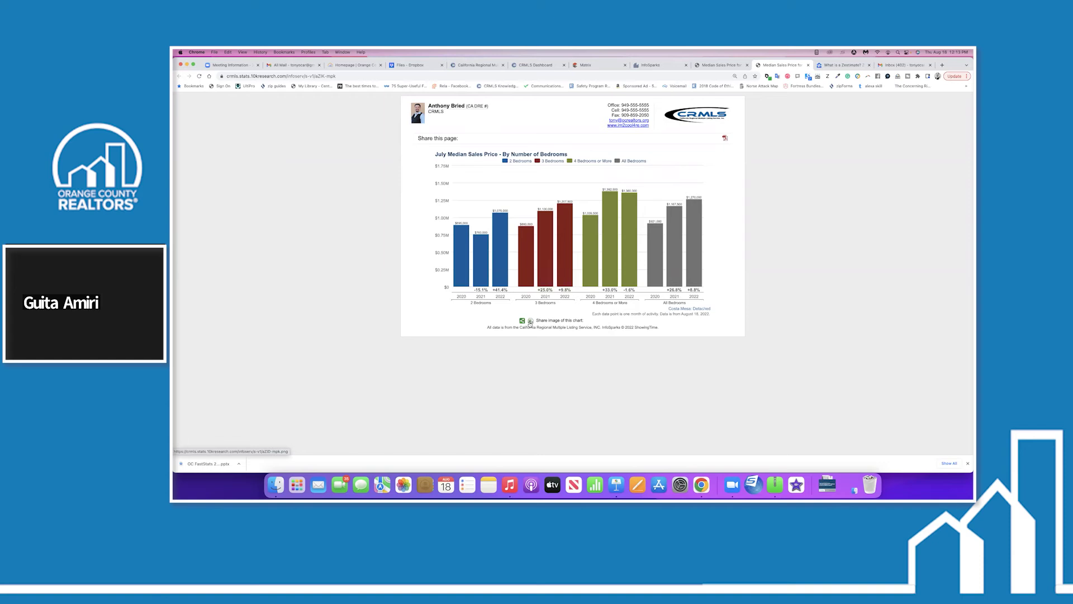
left_click(523, 322)
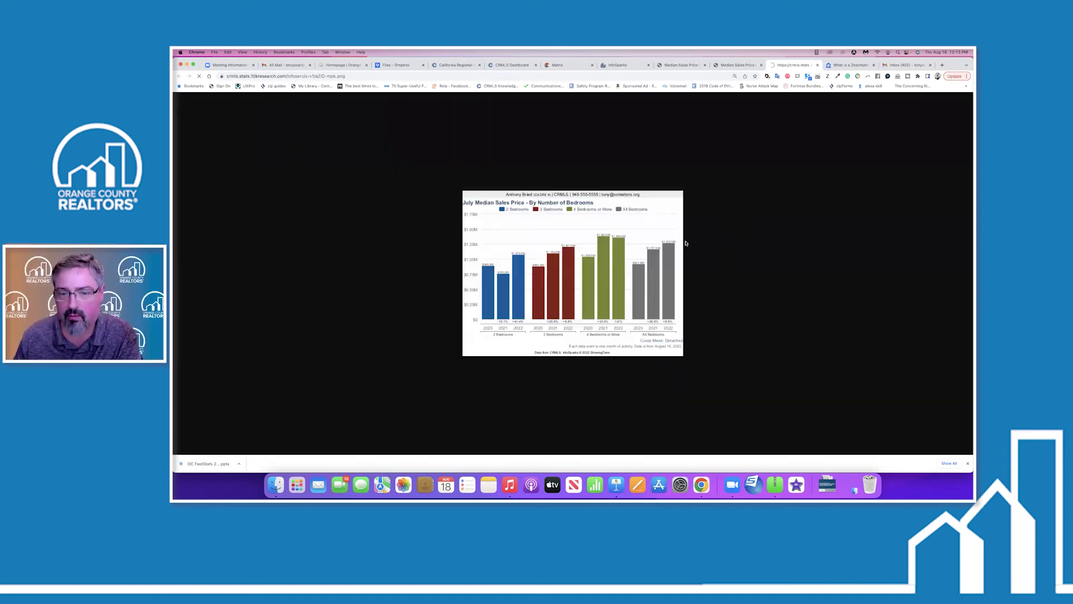
right_click(597, 257)
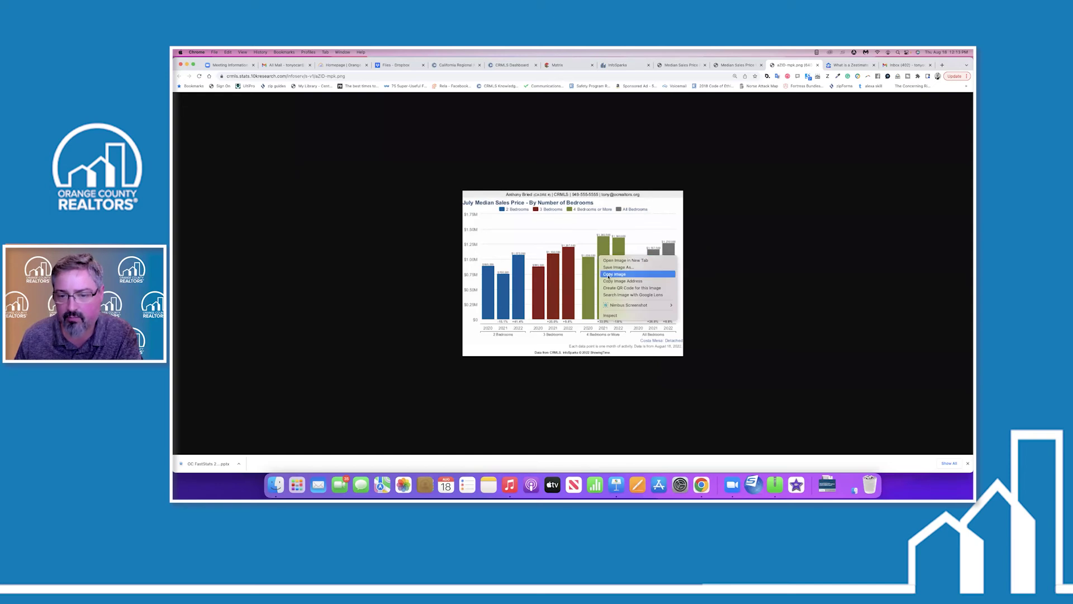
left_click(614, 274)
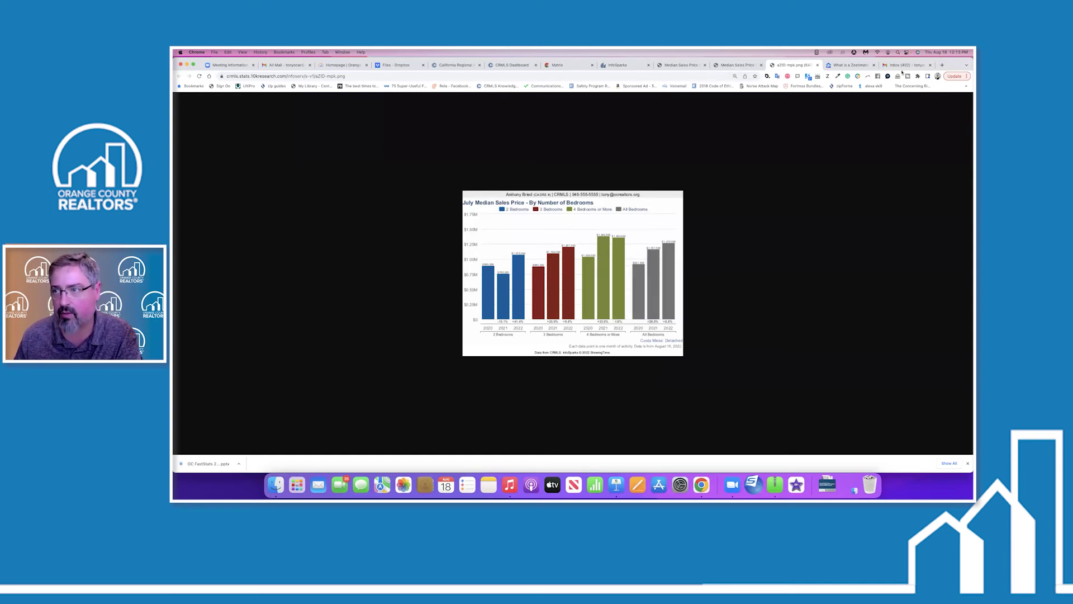
left_click(906, 65)
Paste the chart image into the email body below the link, then return to the chart page.
right_click(655, 297)
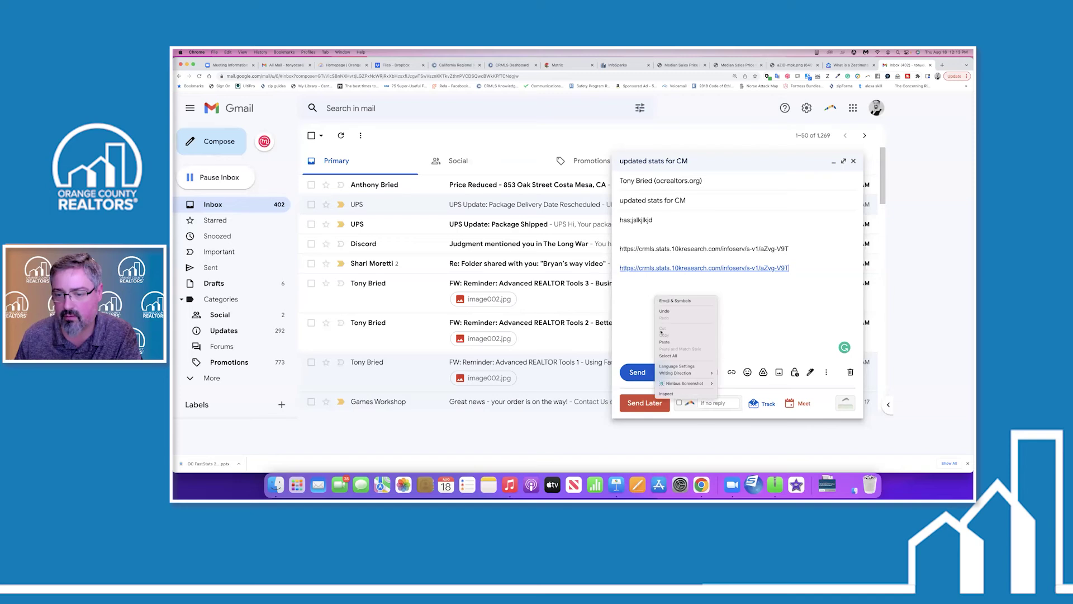
left_click(656, 329)
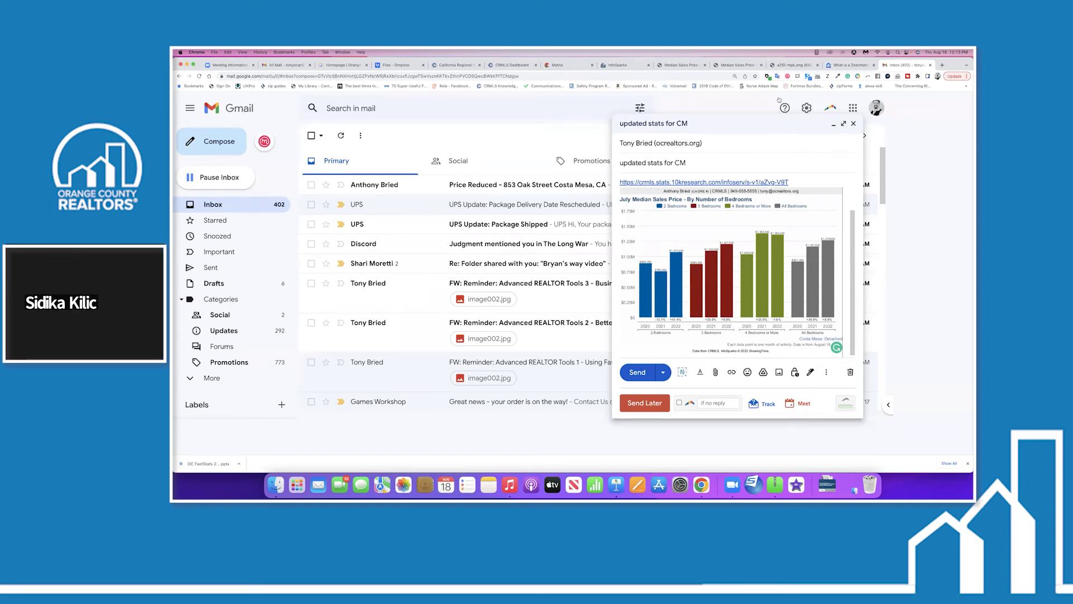
left_click(737, 65)
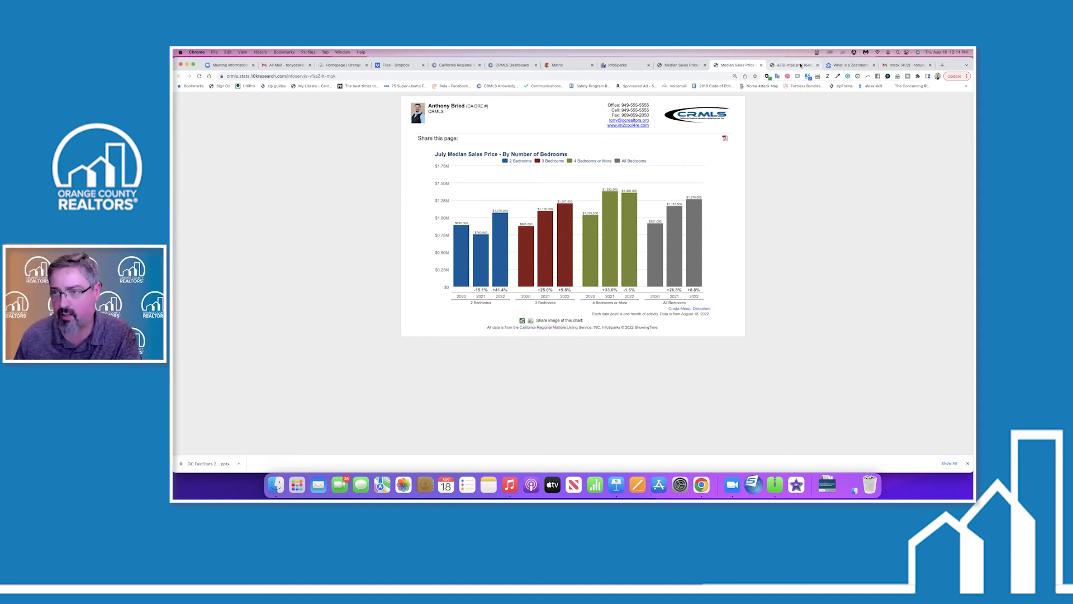
Copy the median sales price chart PNG again, then minimize the 'updated stats for CM' draft.
left_click(522, 321)
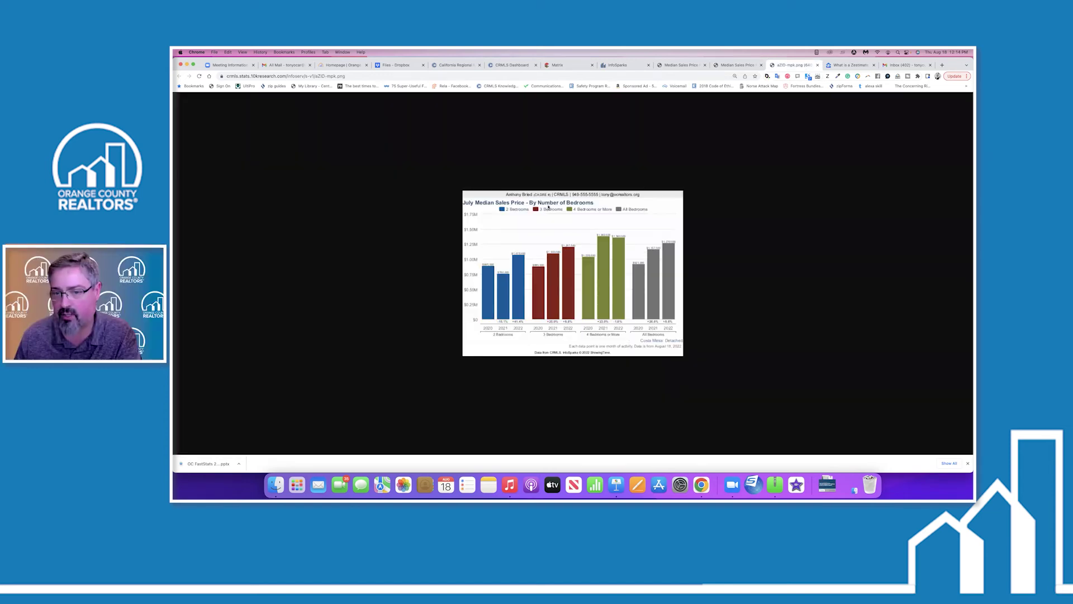
right_click(575, 248)
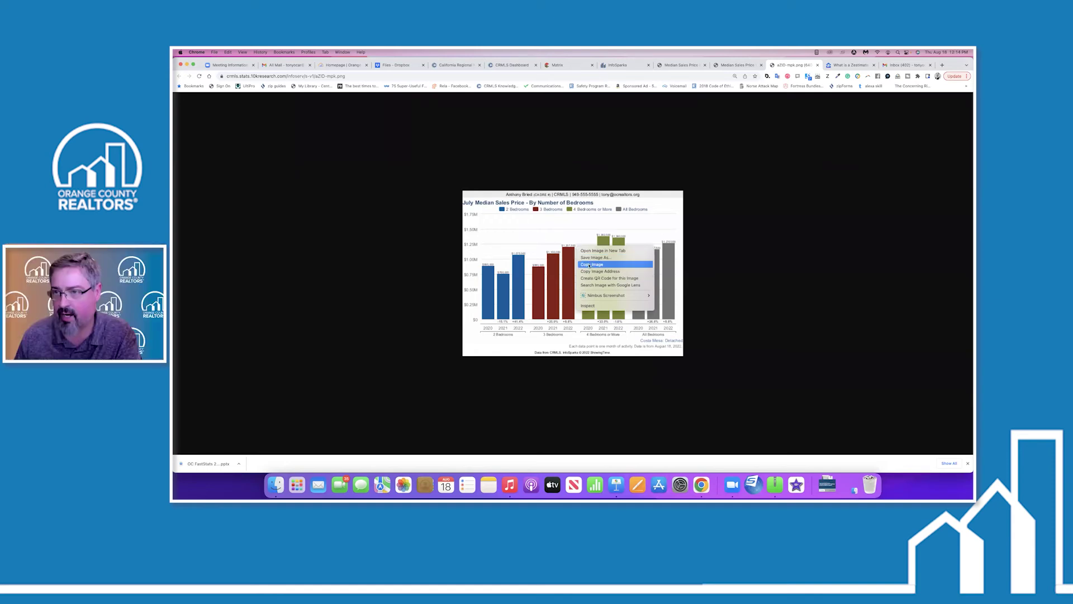
left_click(589, 264)
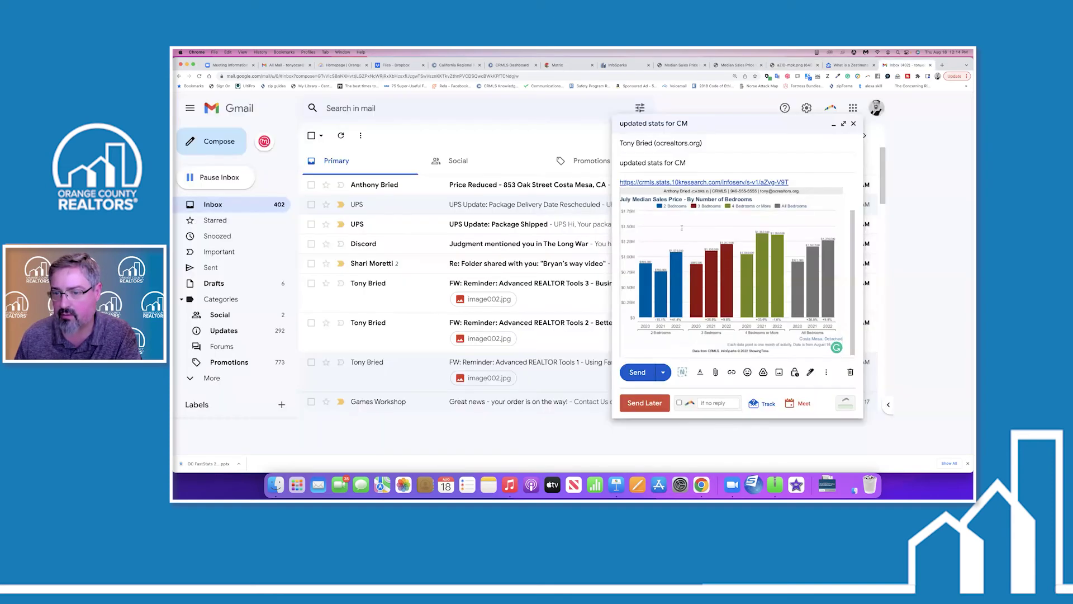
left_click(919, 66)
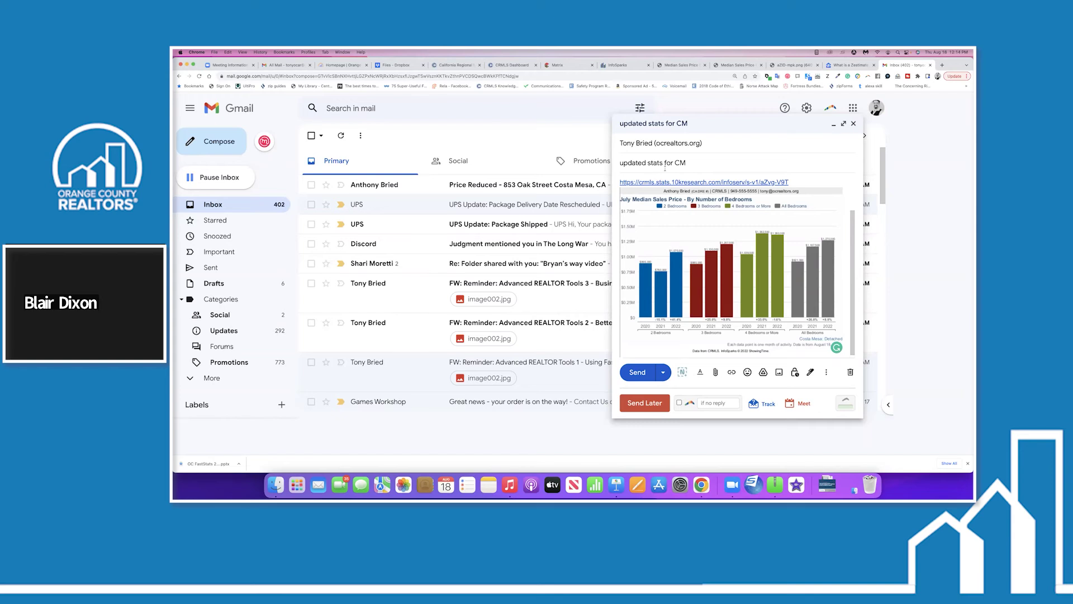
left_click(614, 112)
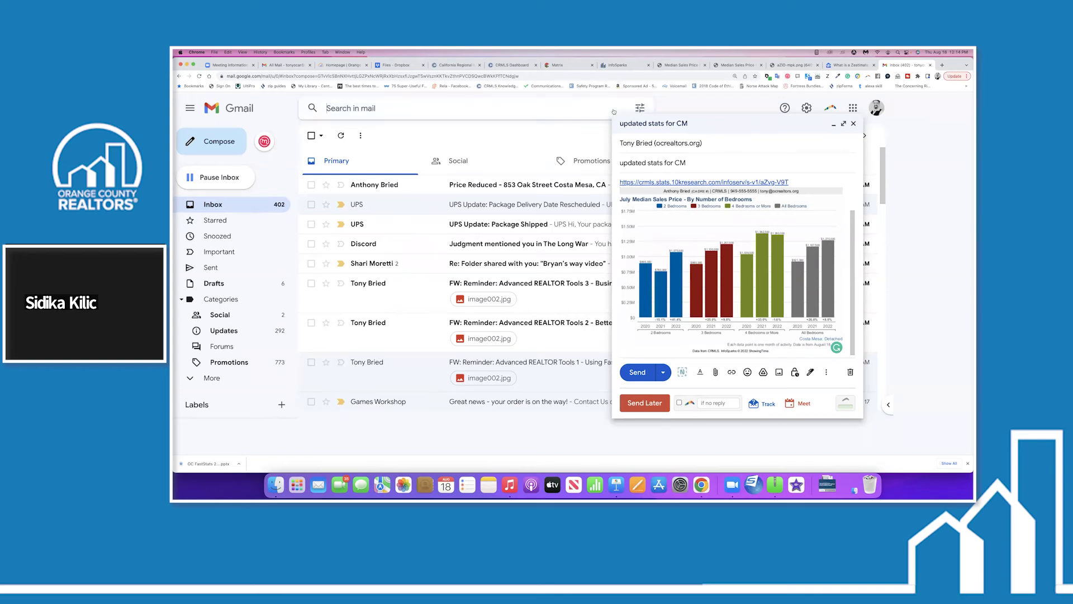
left_click(791, 125)
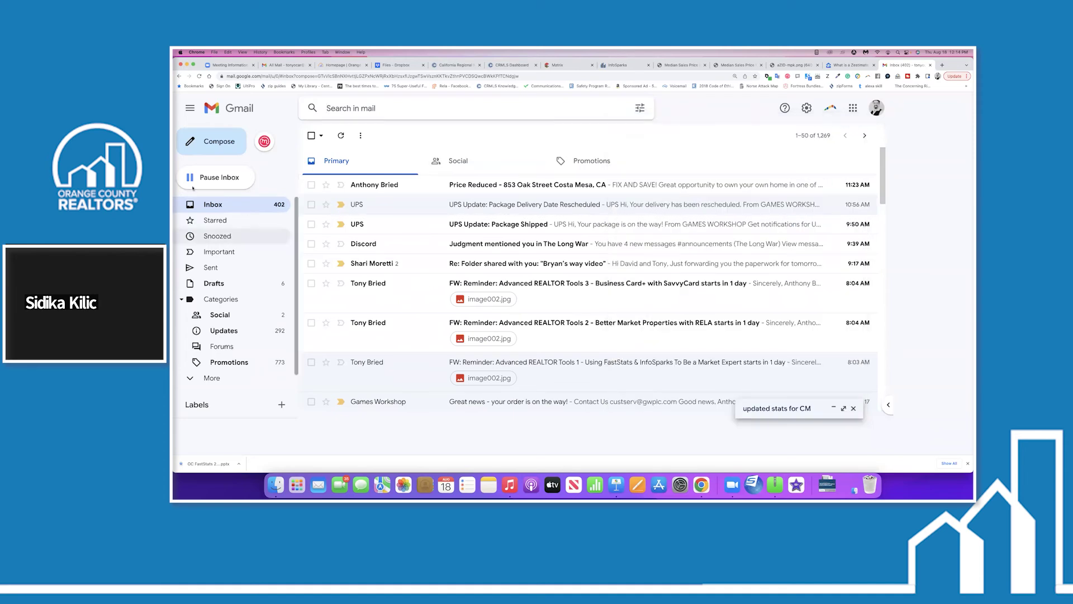
Bring back the Costa Mesa Median Sales Price by bedrooms chart and close the leftover Share Options.
left_click(741, 66)
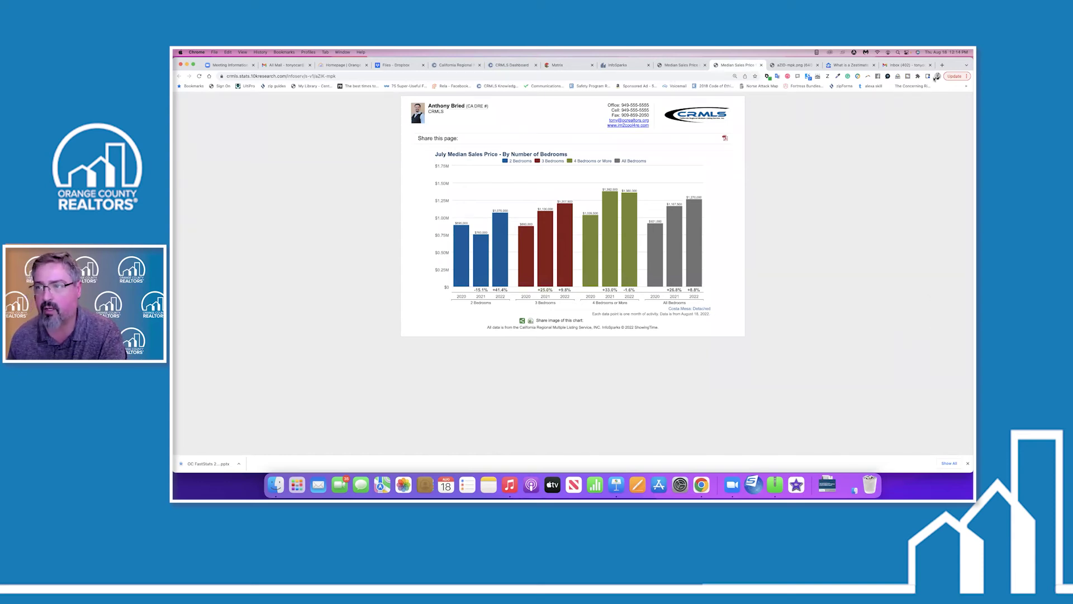
left_click_drag(950, 65, 950, 88)
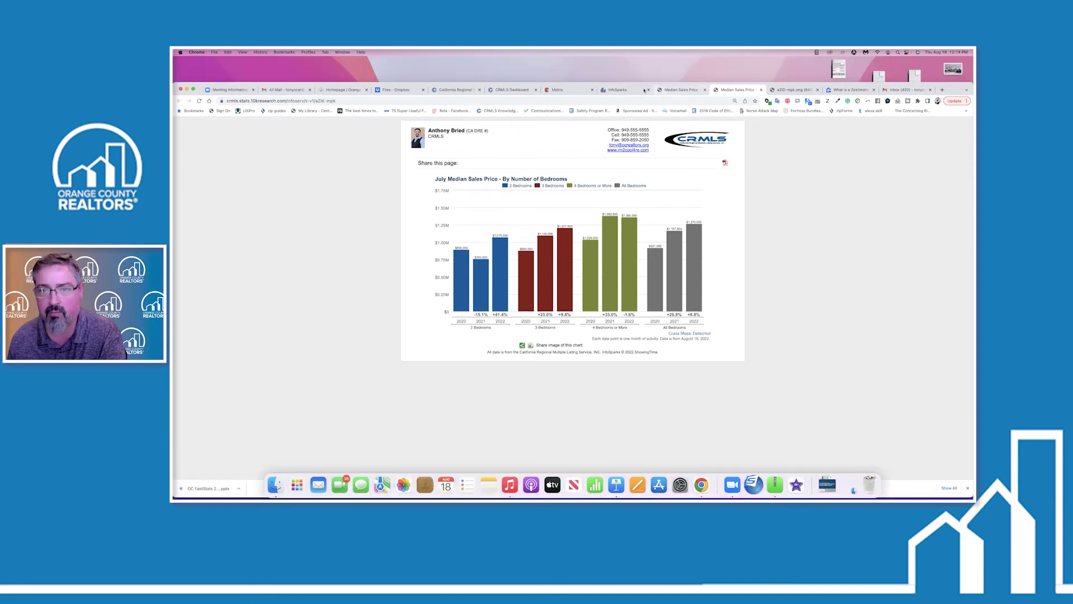
left_click(625, 90)
left_click_drag(952, 90, 952, 65)
left_click(634, 310)
left_click(658, 304)
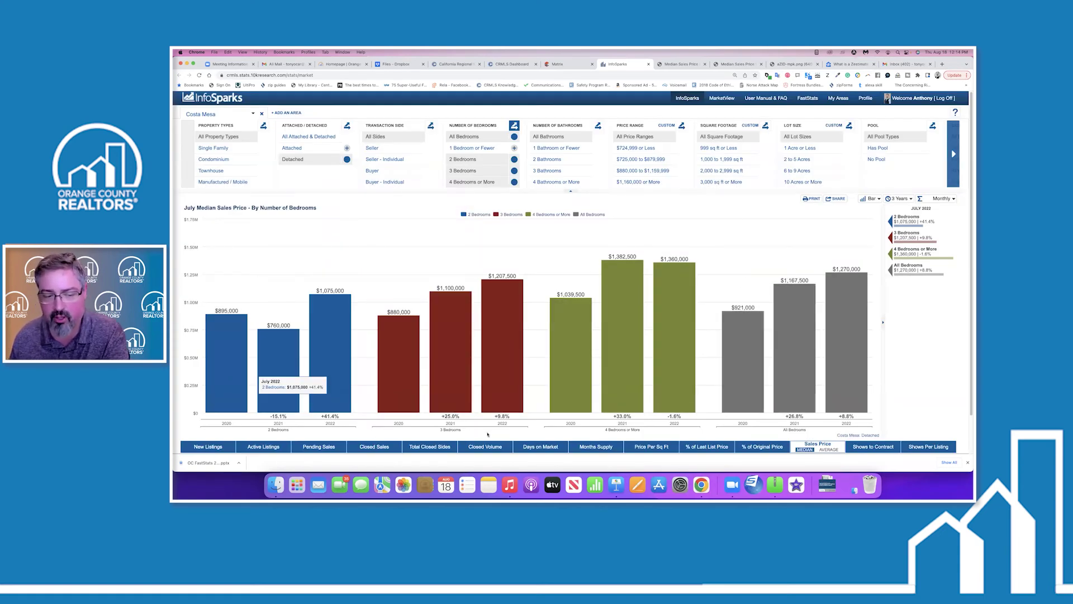
Chart July Active Listings by bedrooms and bring up its Share Options.
left_click(267, 447)
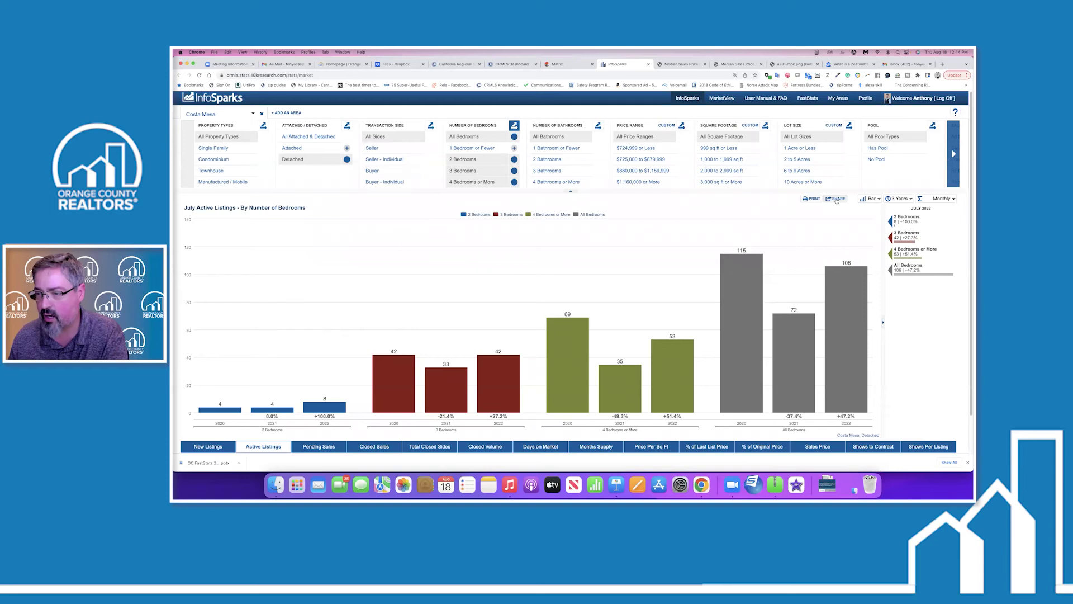
left_click(837, 199)
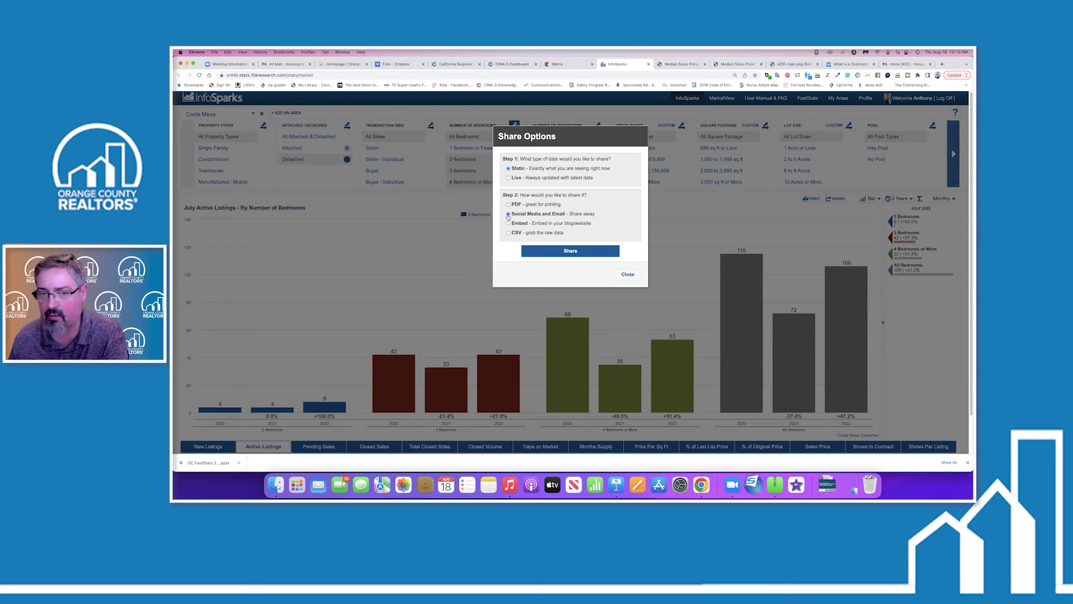
Generate live Small 400x300 PNG image embed code for the Active Listings chart, then close Share Options.
left_click(569, 254)
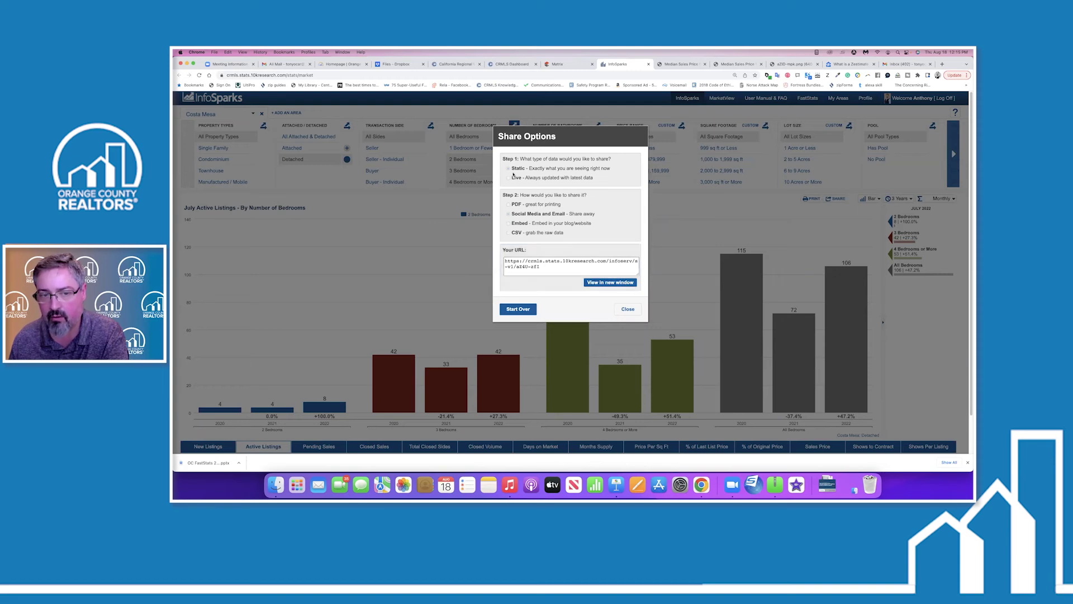
left_click(521, 310)
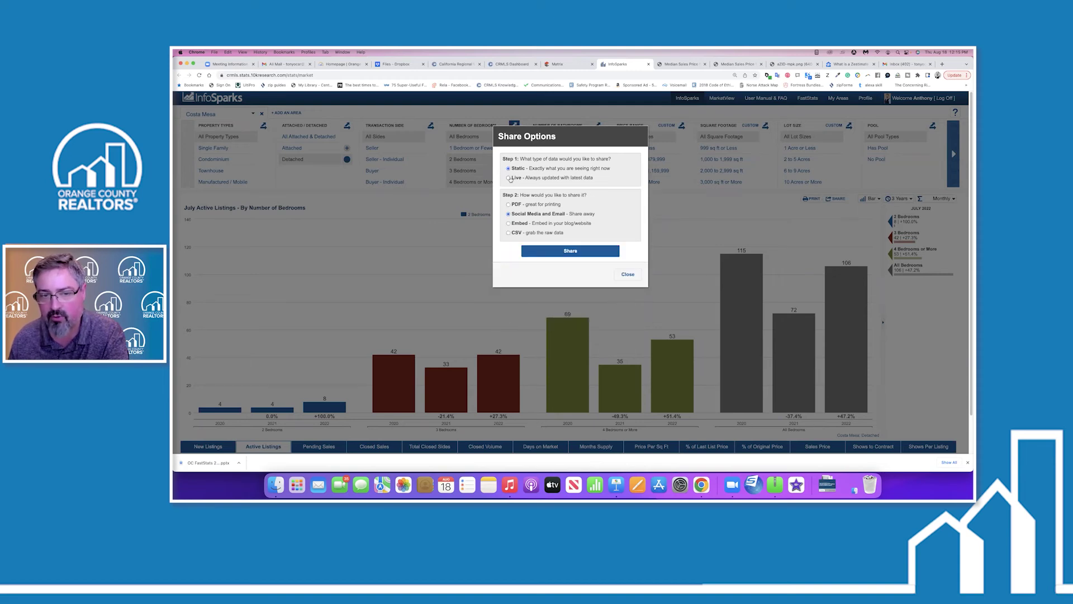
left_click(508, 224)
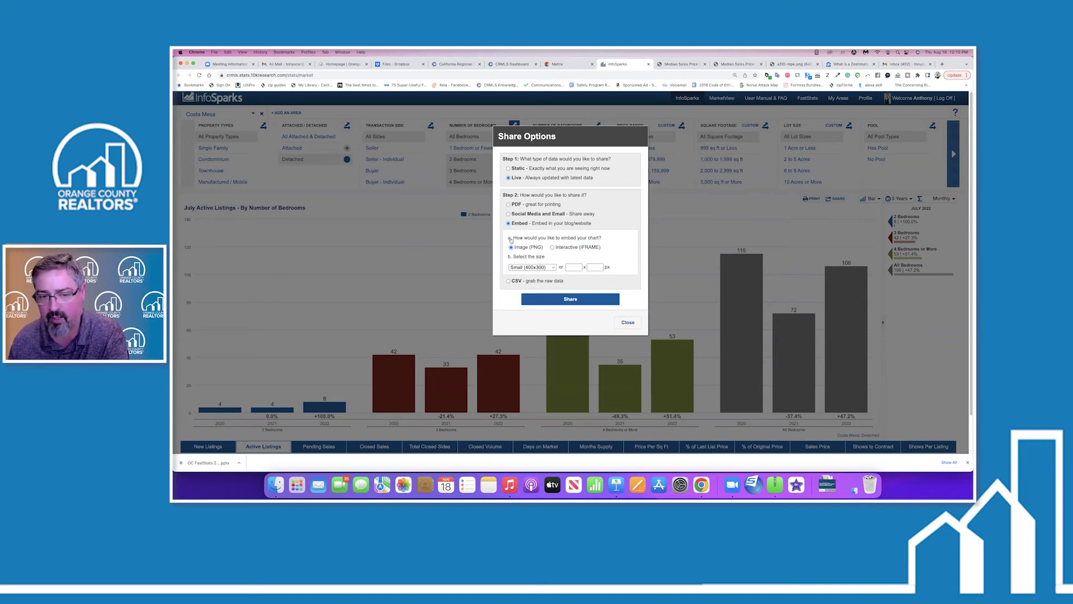
left_click(552, 299)
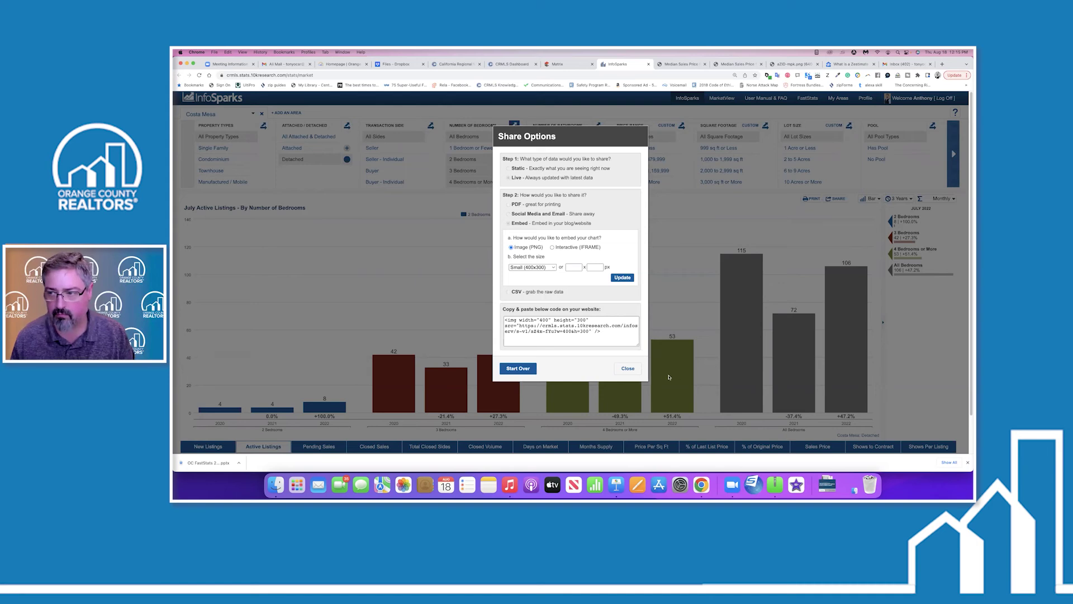
left_click(628, 369)
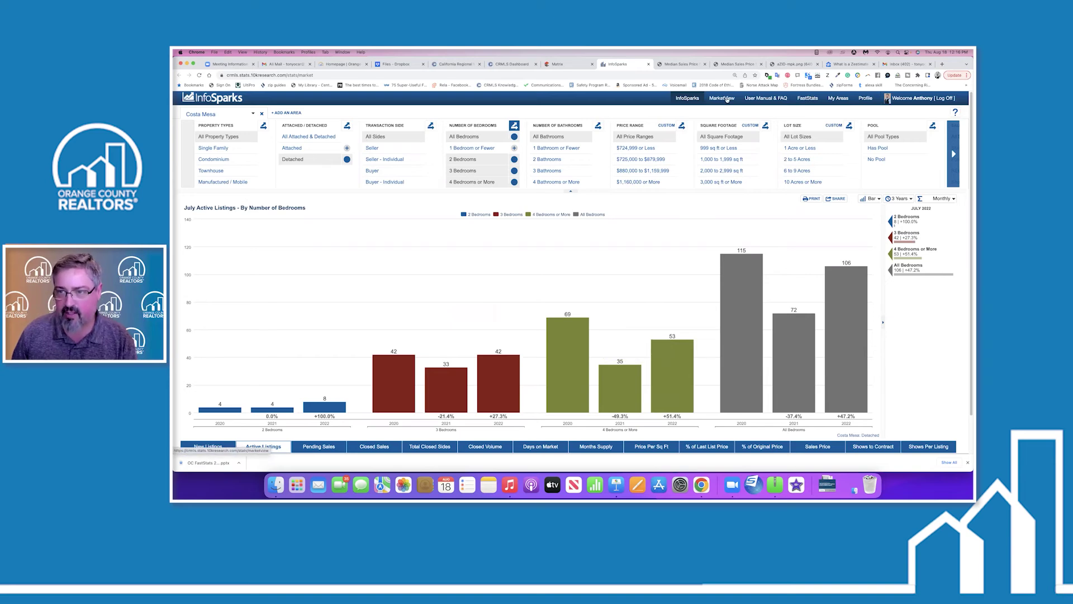
Open FastStats to show the California Regional MLS map of regions.
left_click(807, 99)
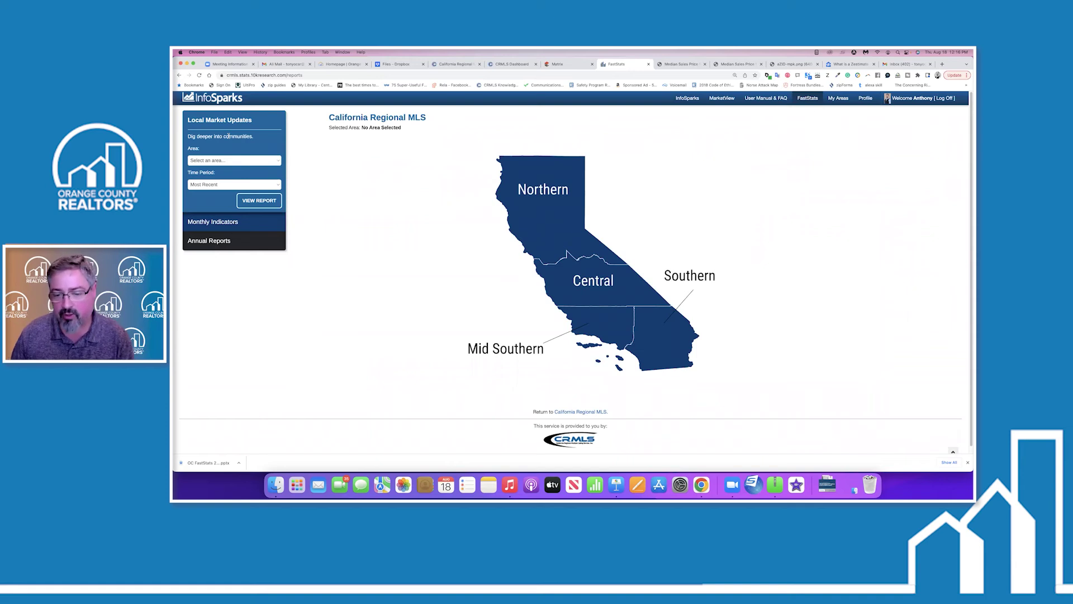
Drill into the Southern region's county map and open Orange County's FastStats report in a new tab.
left_click(556, 193)
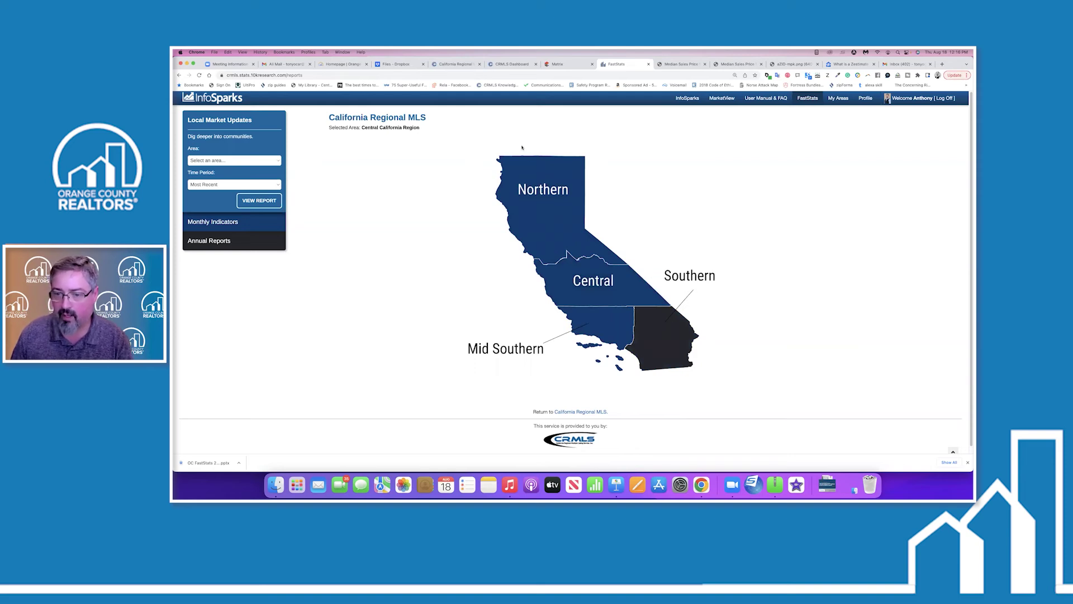
left_click(660, 345)
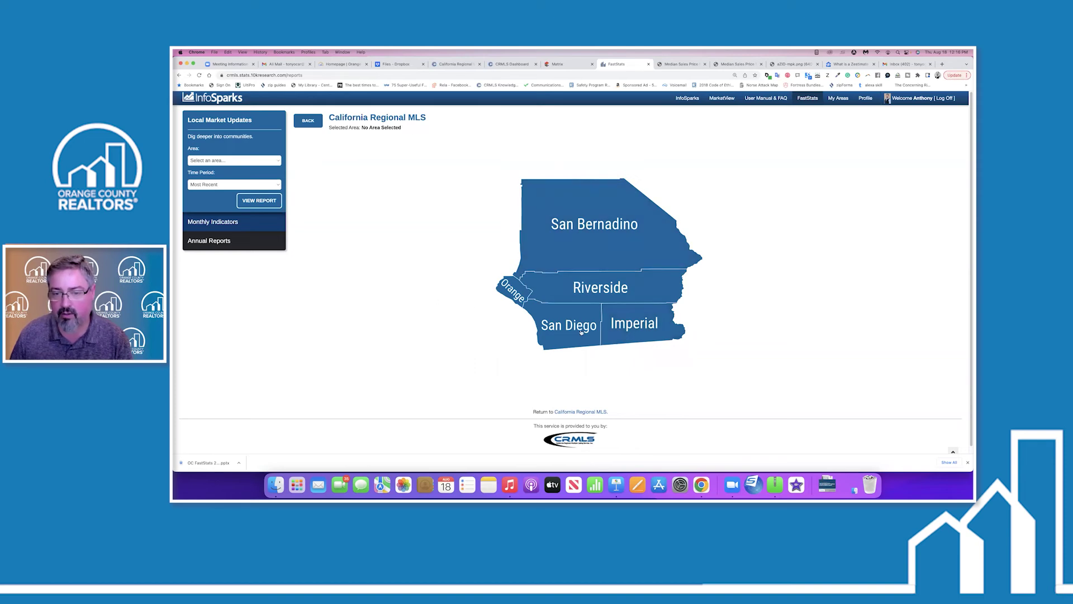
left_click(588, 301)
left_click(508, 287)
left_click(508, 288)
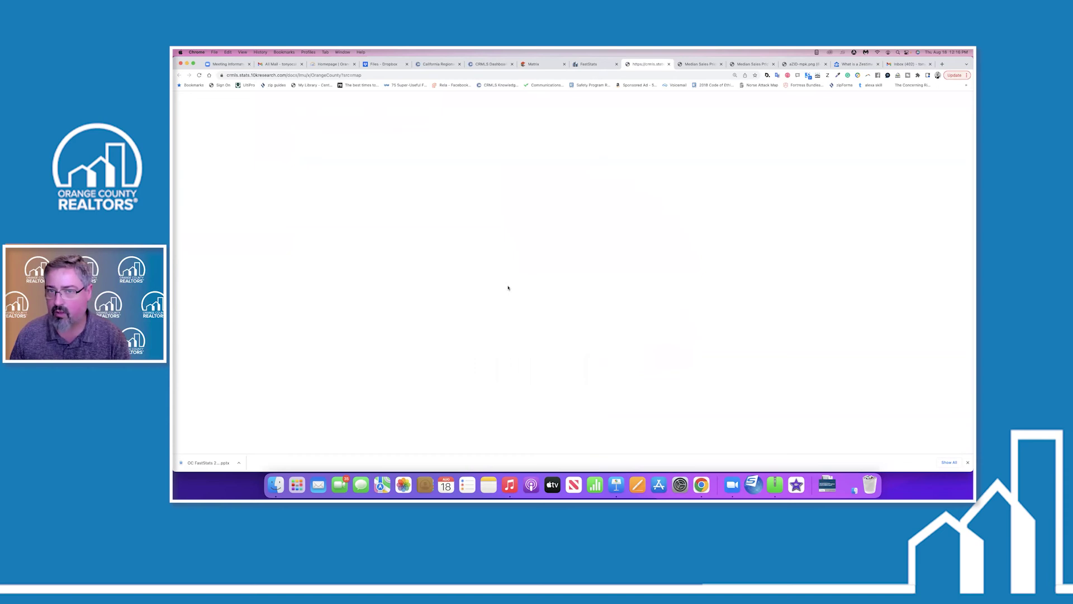
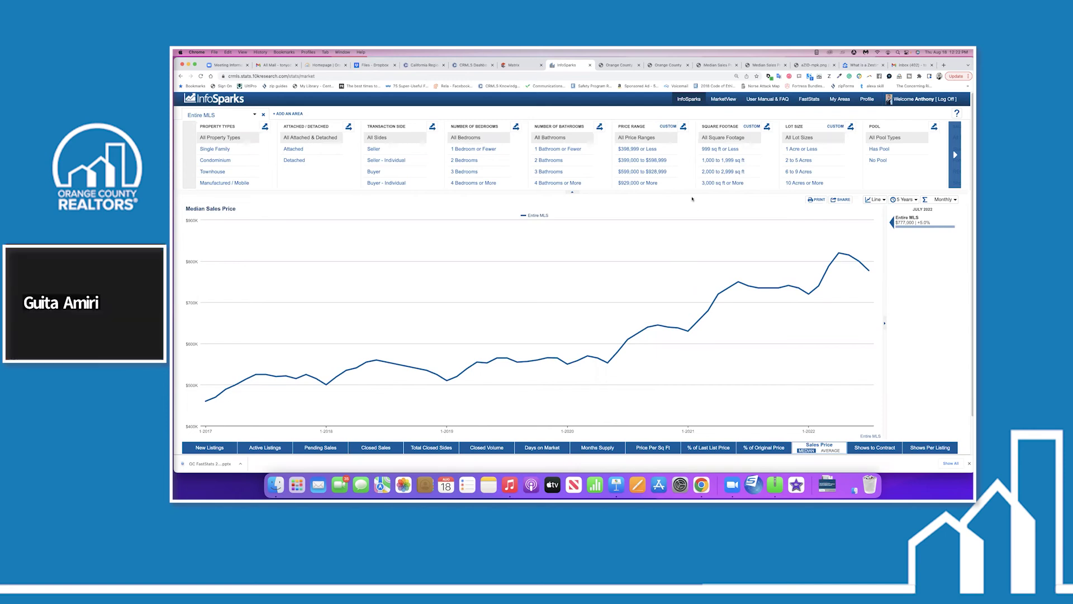
Open the OCAR July 2022 Monthly Indicators PDF from the FastStats Monthly Indicators association grid.
left_click(813, 99)
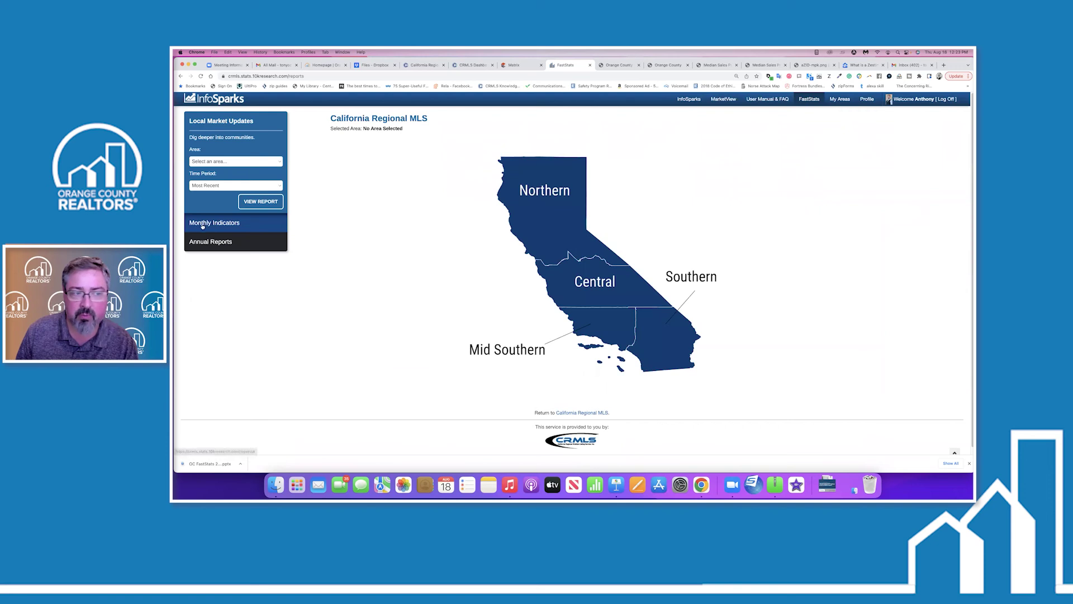
left_click(226, 223)
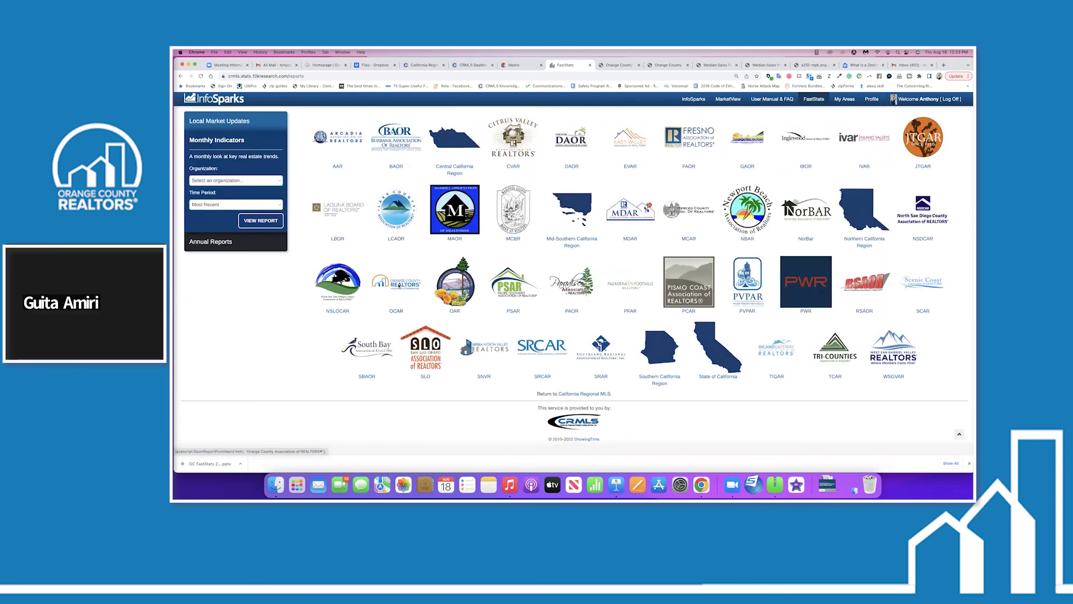
left_click(396, 282)
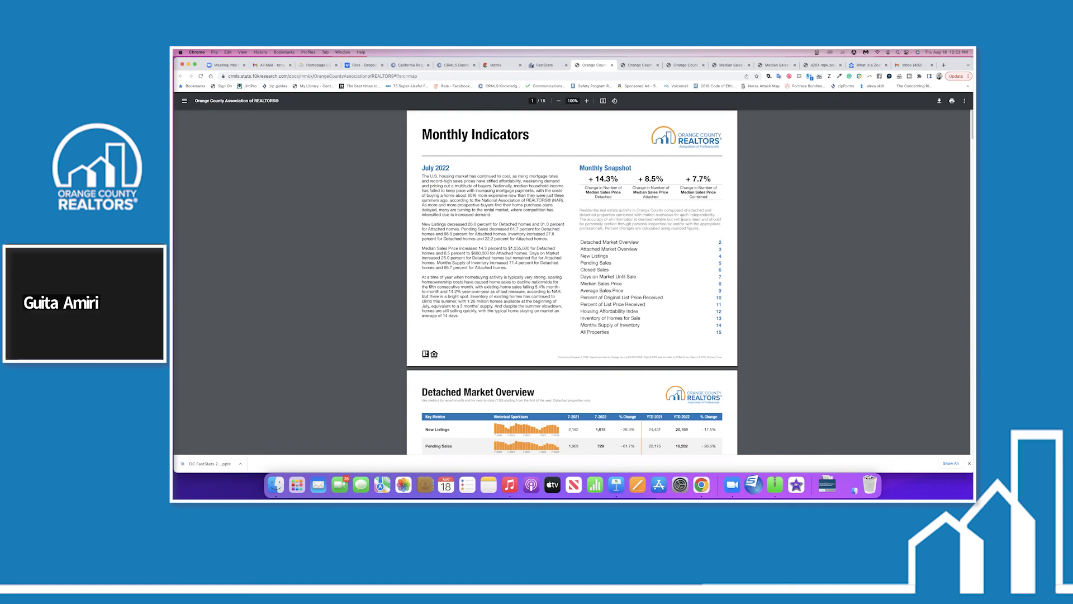
Scroll the OCAR report to the Detached Market Overview, then return to the FastStats reports tab.
scroll(681, 218, "down", 4)
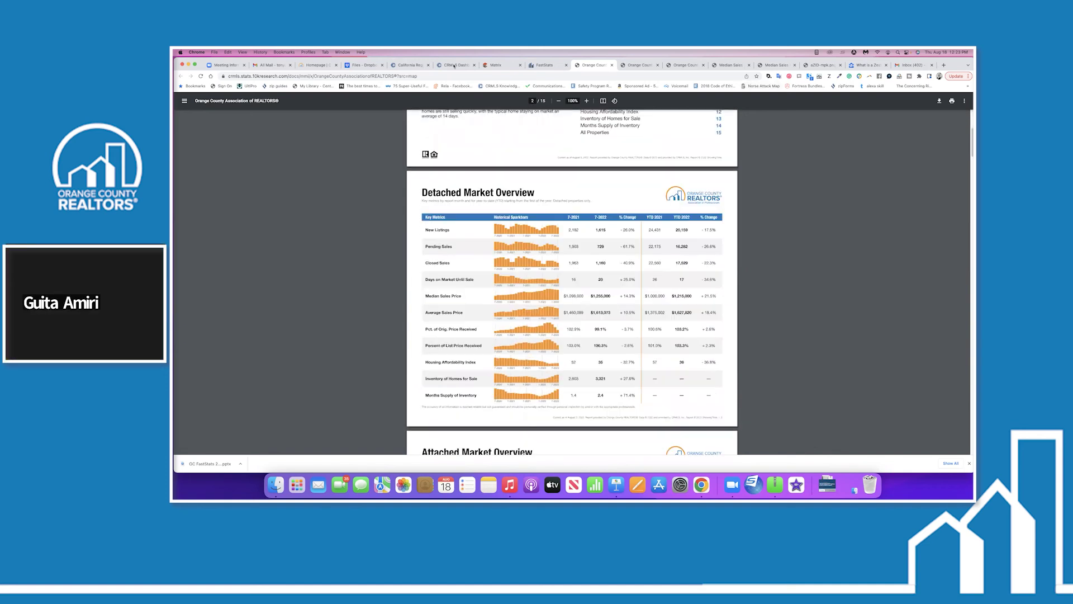
left_click(545, 65)
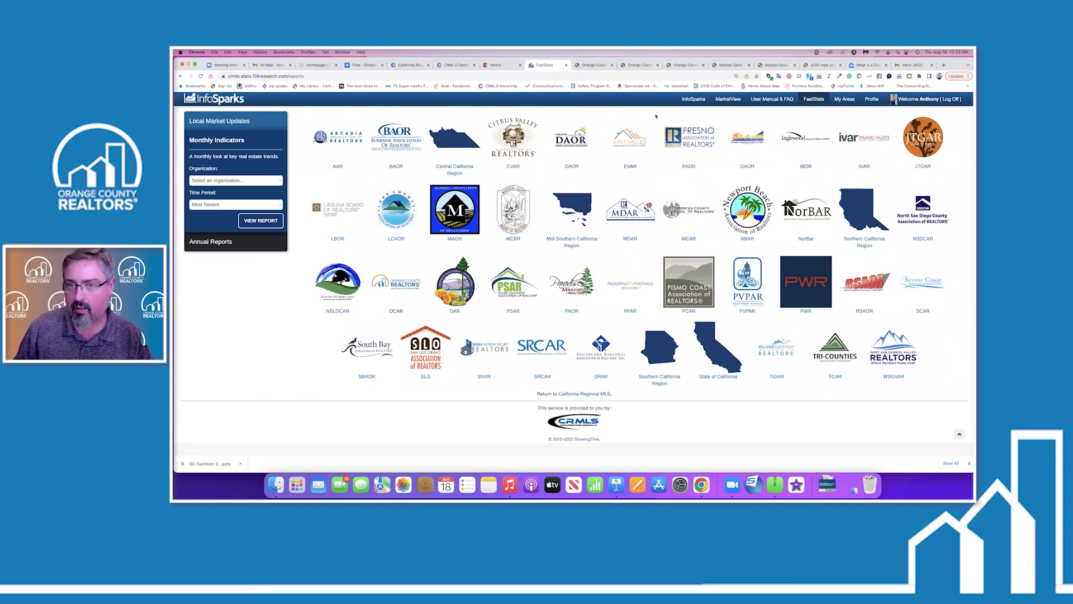
On the InfoSparks market chart, plot five-year monthly Pending Sales for Detached homes in Irvine.
left_click(692, 99)
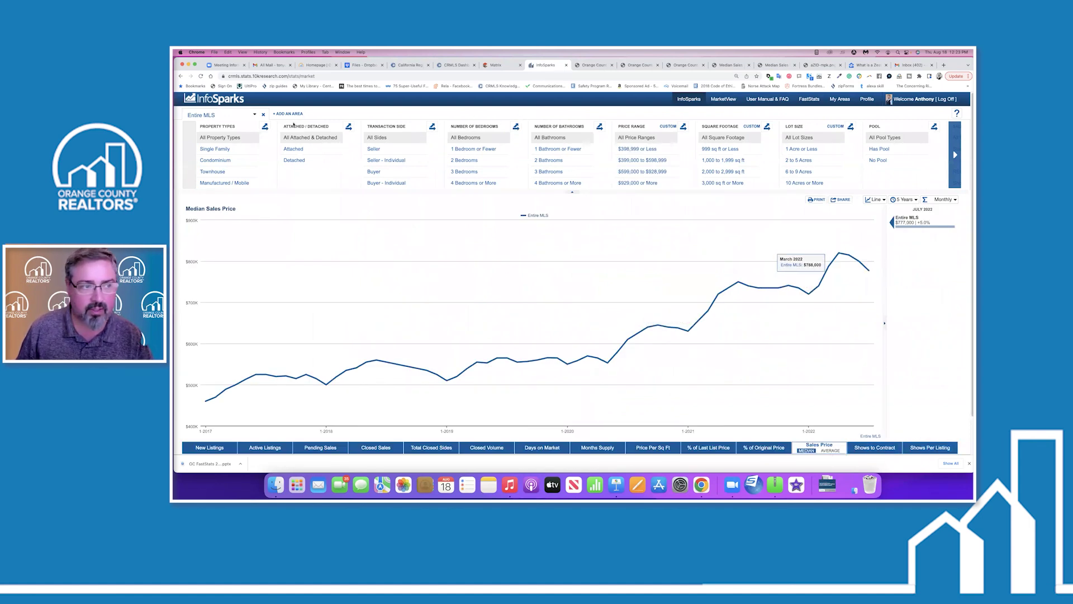
left_click(294, 160)
left_click(220, 115)
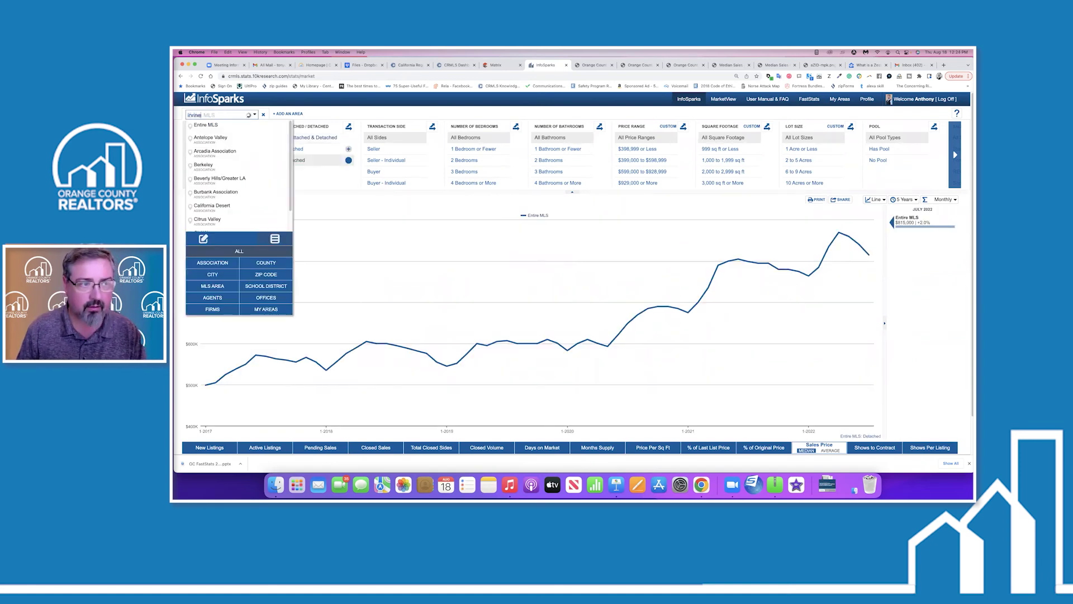
left_click(202, 130)
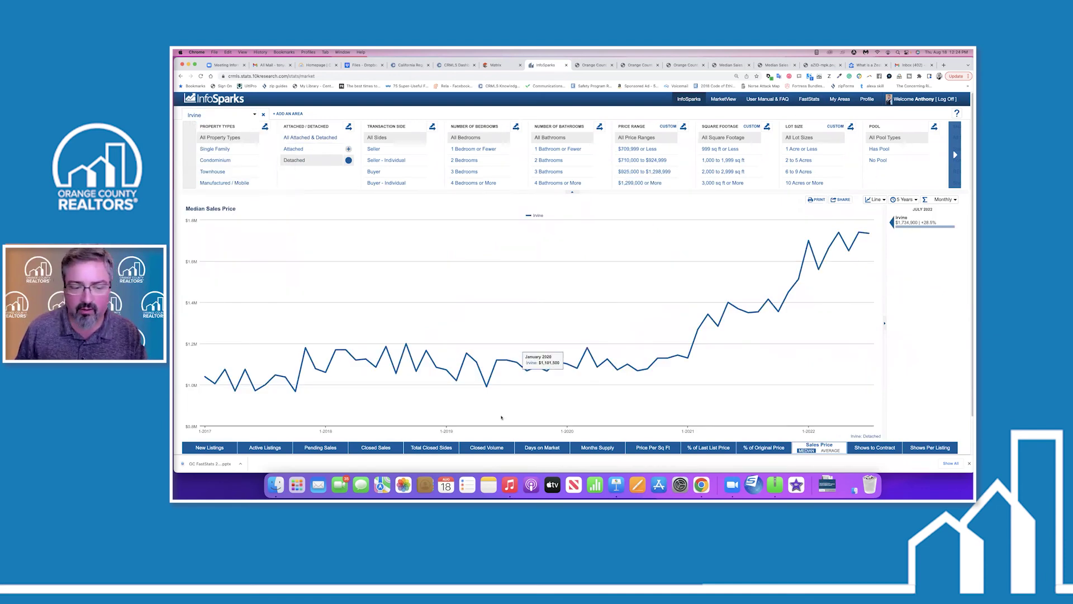
left_click(318, 448)
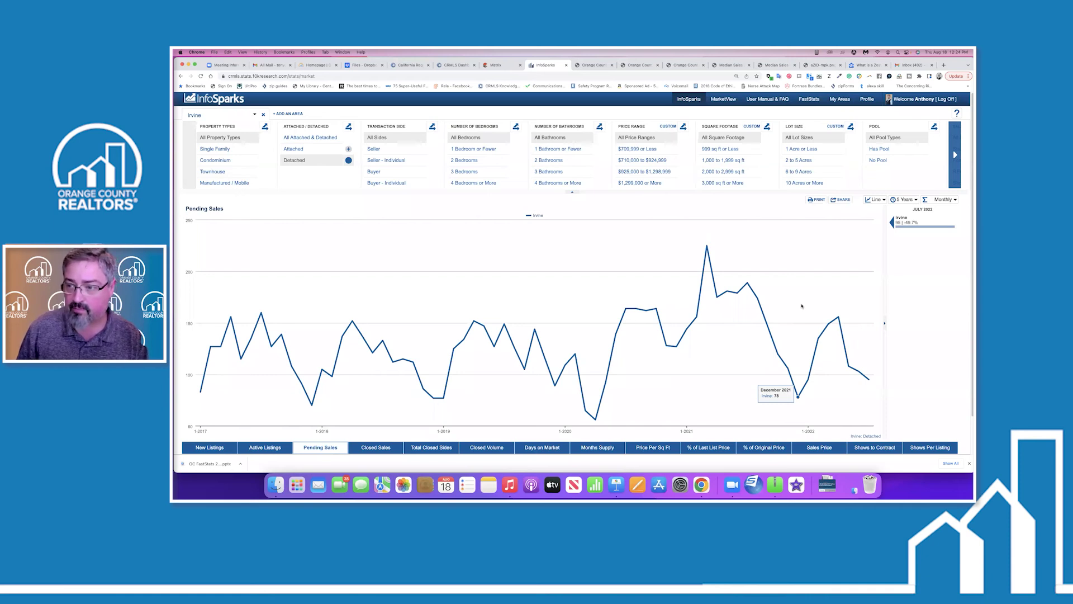
Cycle through % of Original Price, Days on Market and Active Listings, ending on Median Sales Price.
left_click(758, 448)
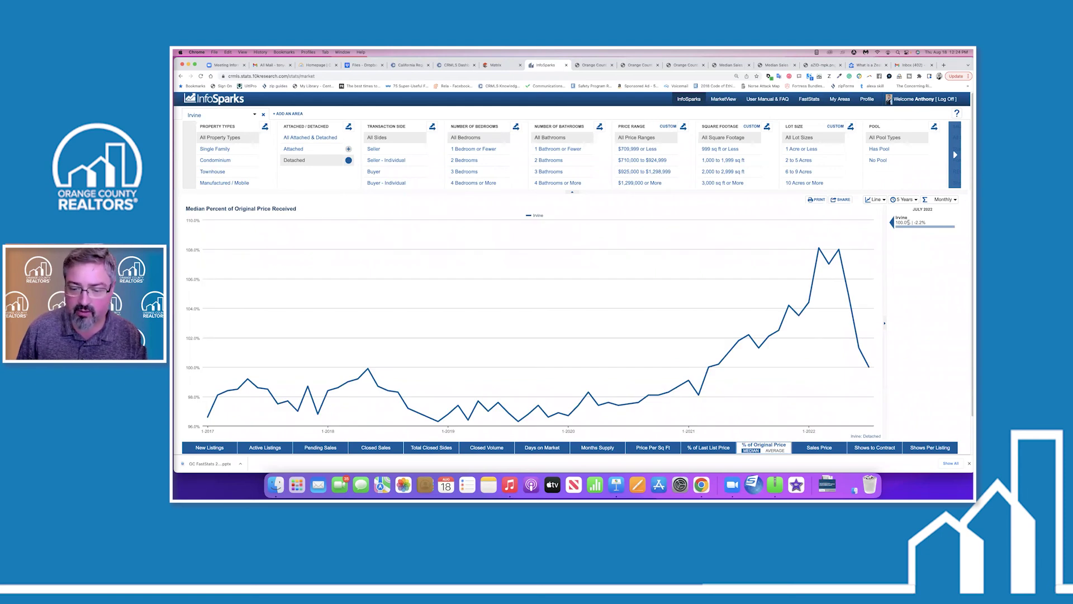
left_click(542, 445)
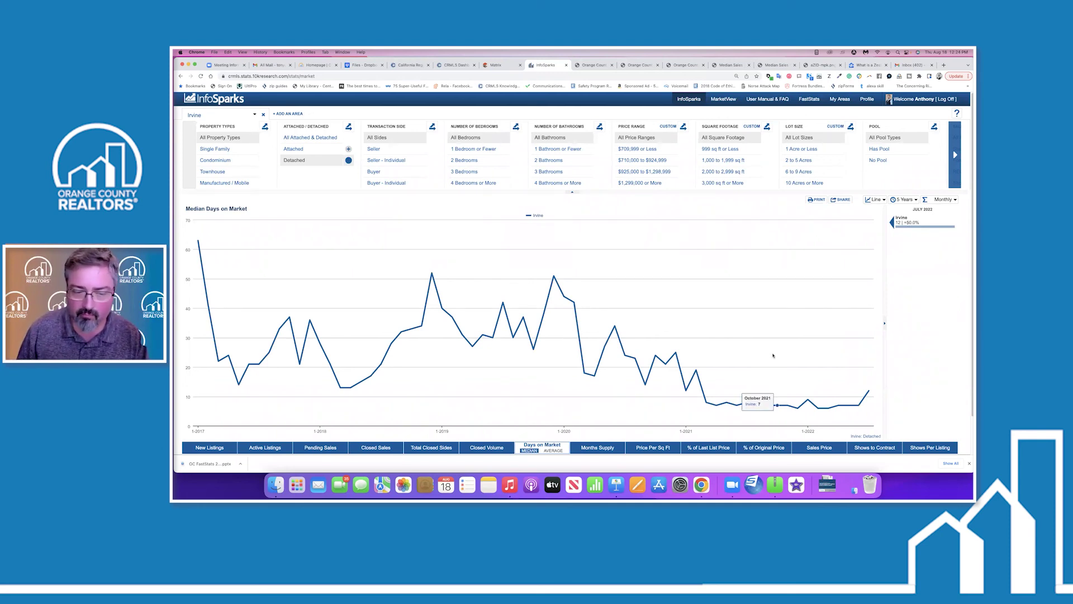
left_click(261, 447)
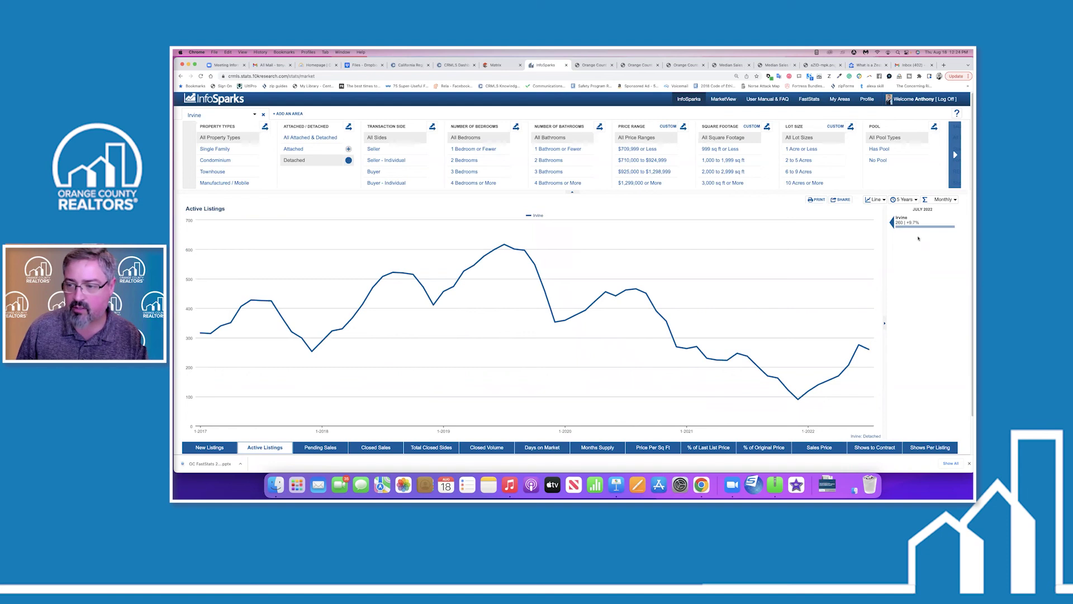
mouse_move(860, 345)
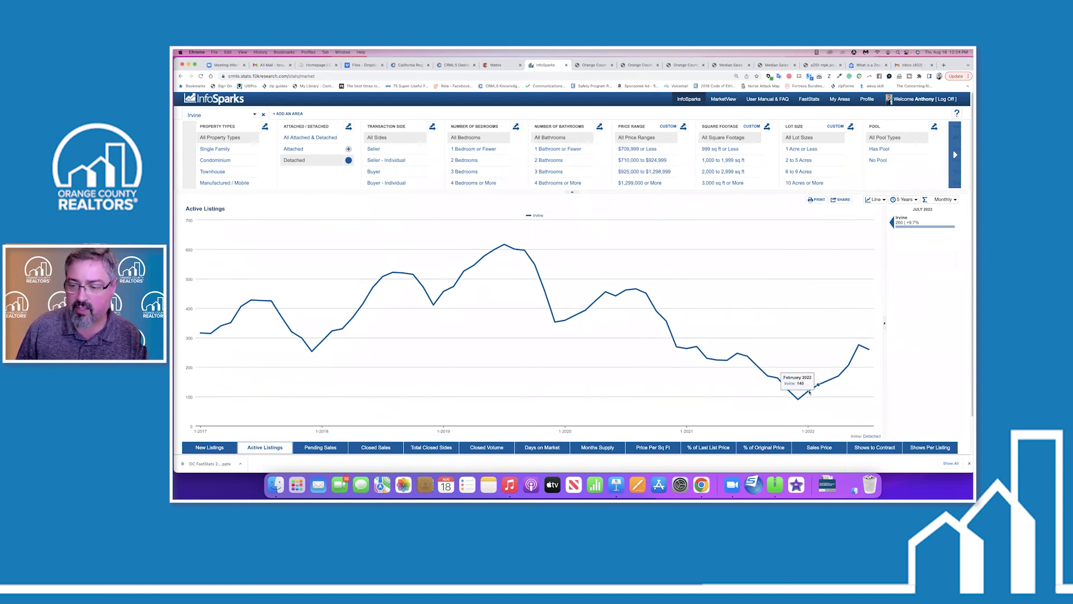
mouse_move(806, 394)
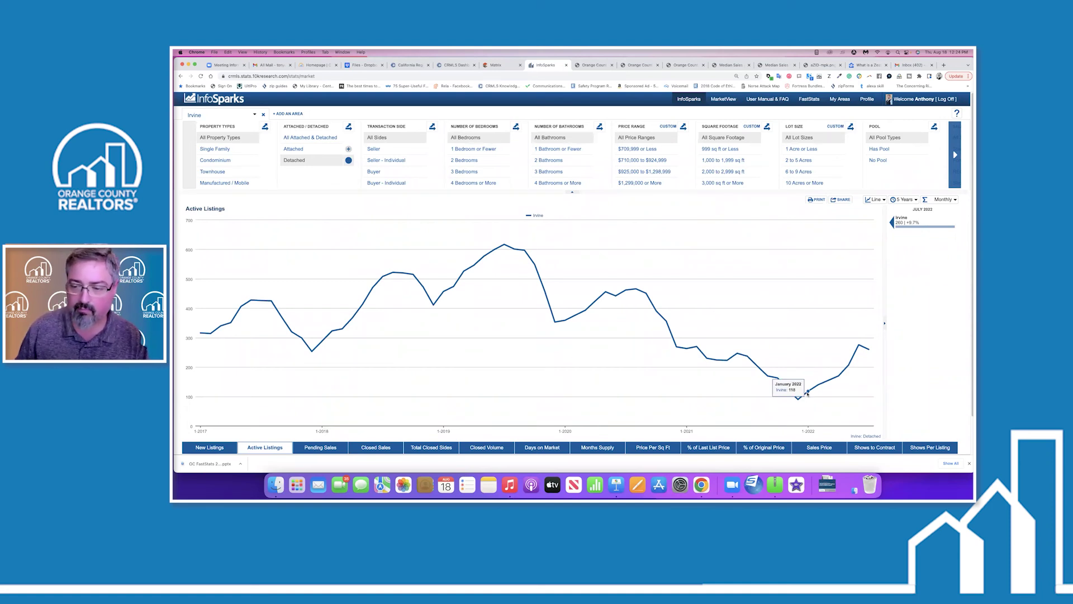
mouse_move(505, 246)
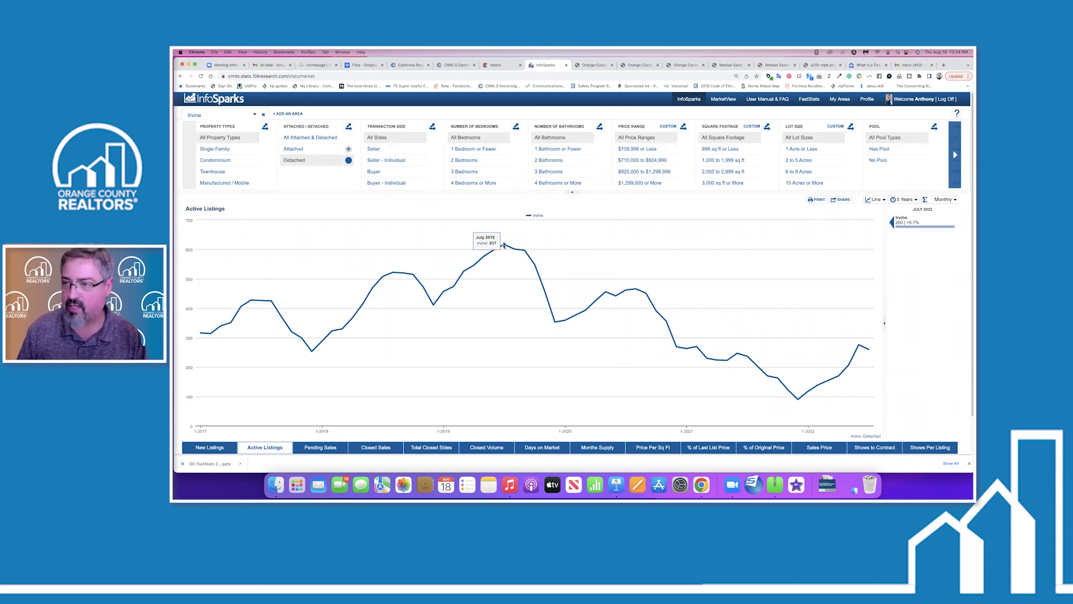
left_click(813, 447)
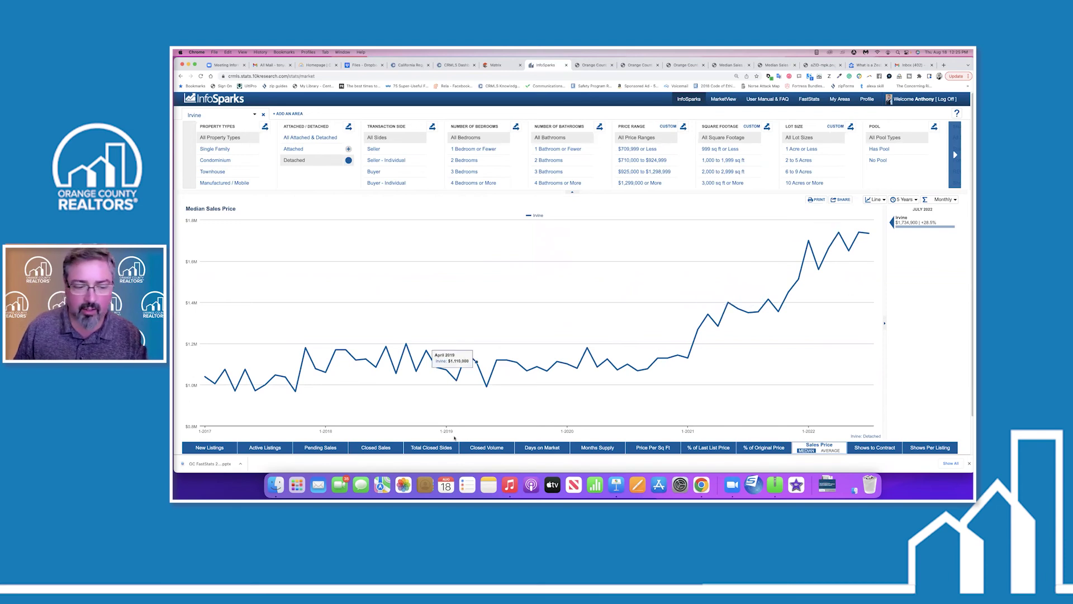
Review Pending Sales, Median Sales Price, Showings to Under Contract and Showings per Listing, then open FastStats.
left_click(320, 447)
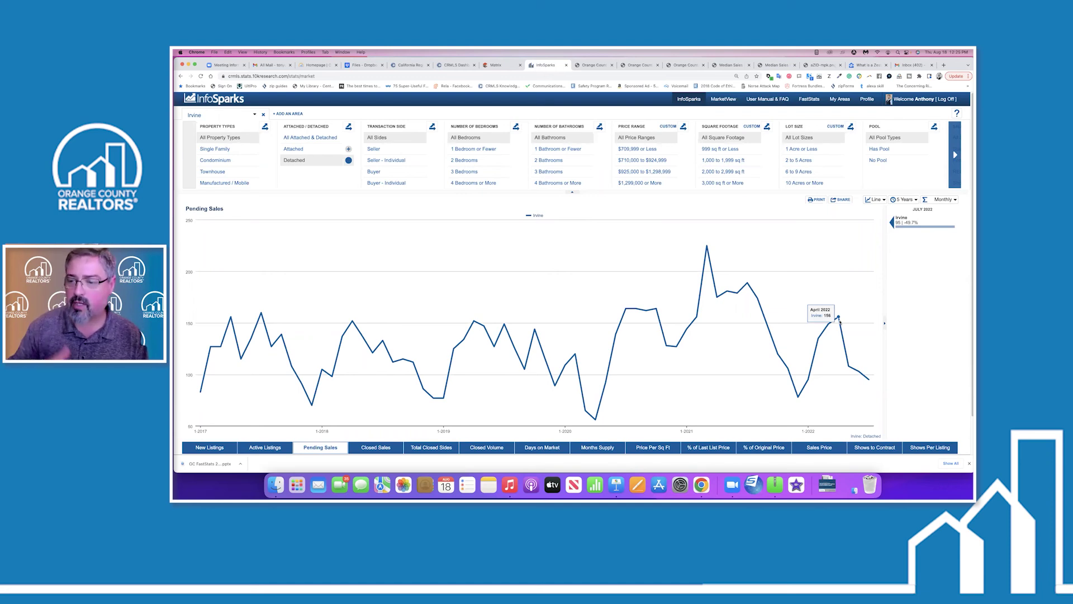
left_click(820, 451)
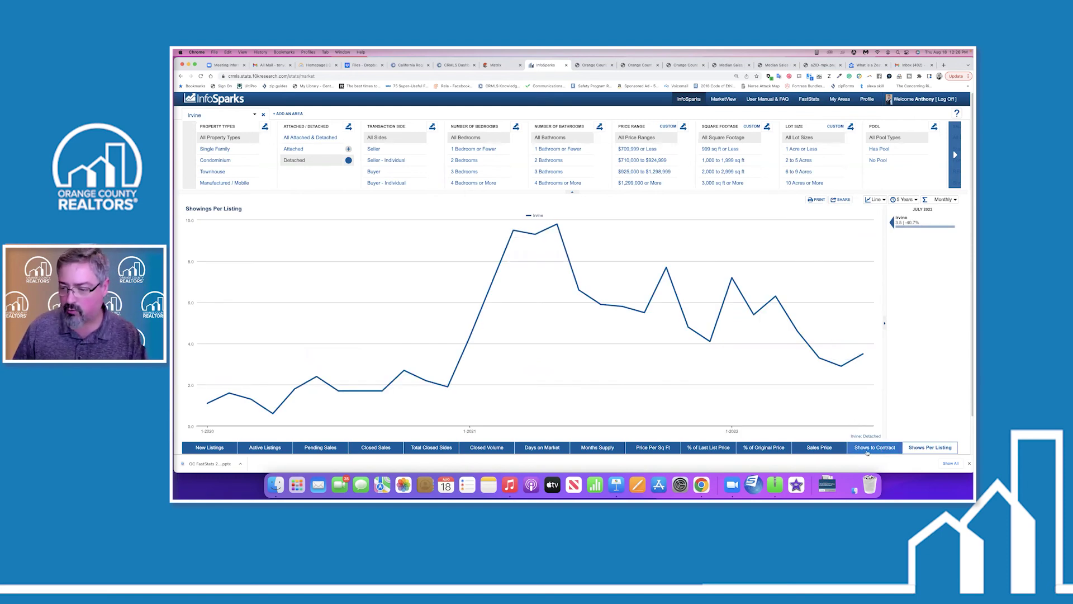
left_click(869, 449)
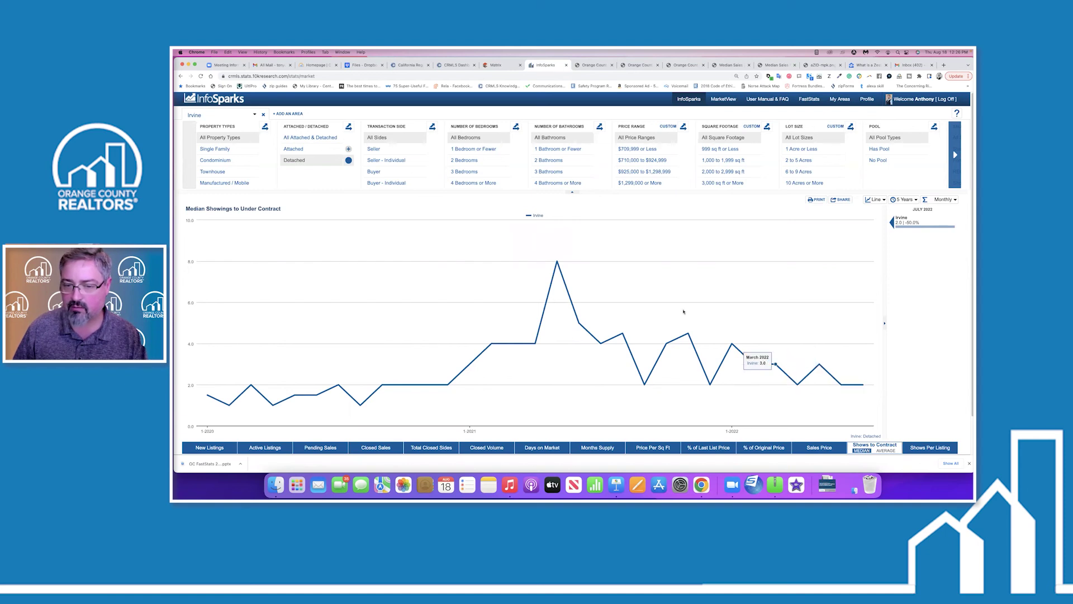
left_click(941, 450)
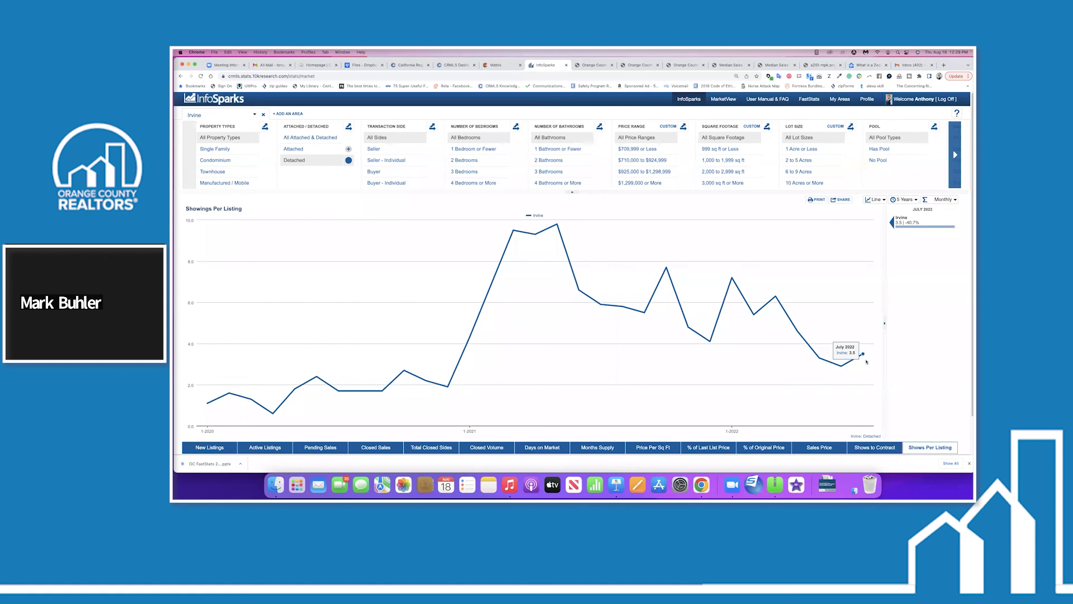
left_click(810, 100)
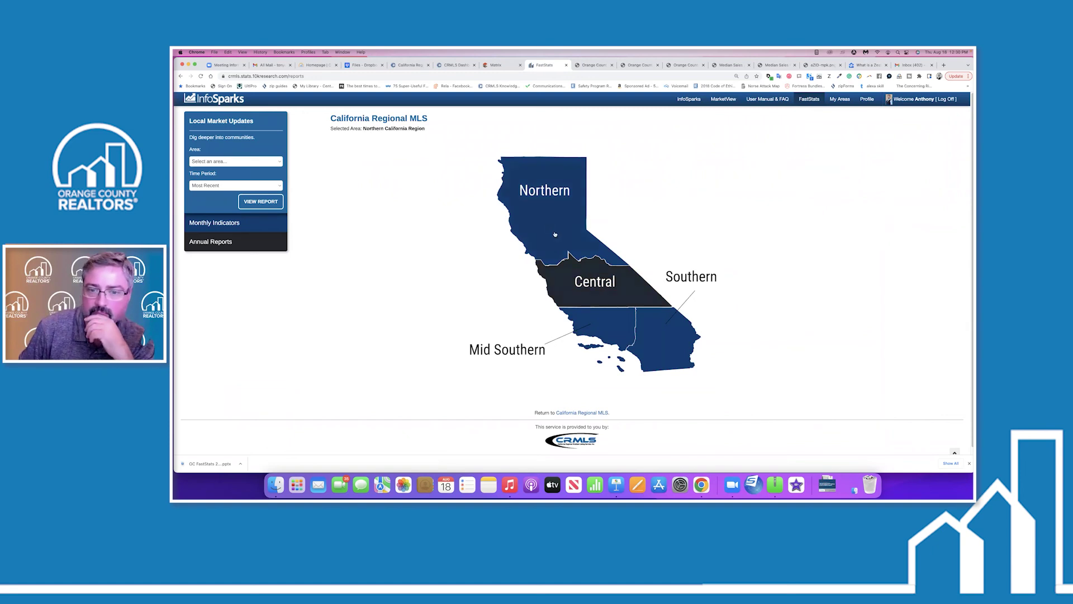
Show the Monthly Indicators association logo grid and open the Pacific West Association (PWR) report.
left_click(236, 224)
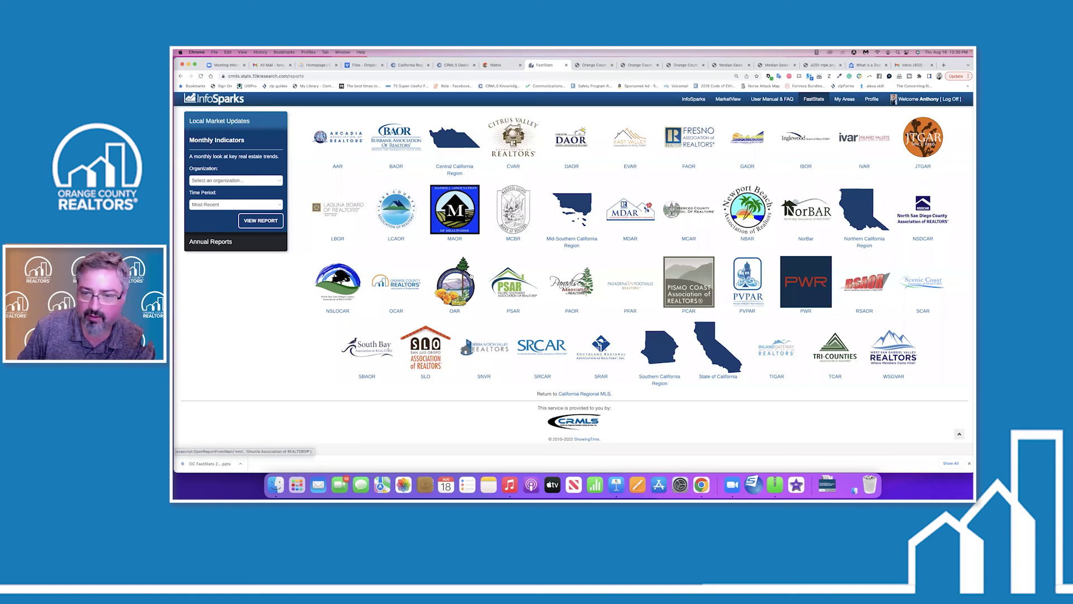
left_click(805, 285)
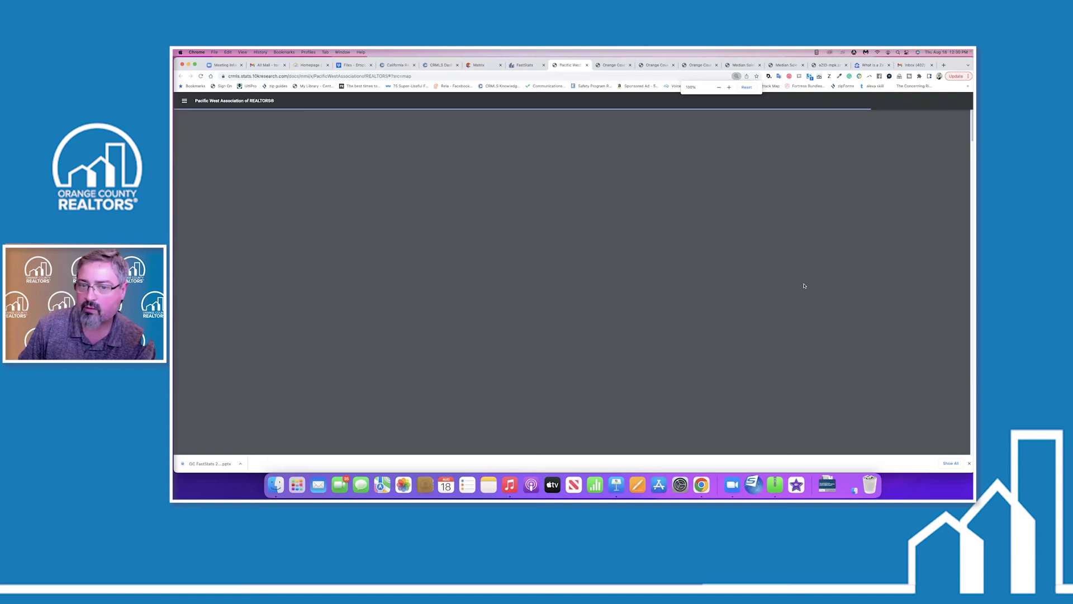
scroll(549, 306, "down", 5)
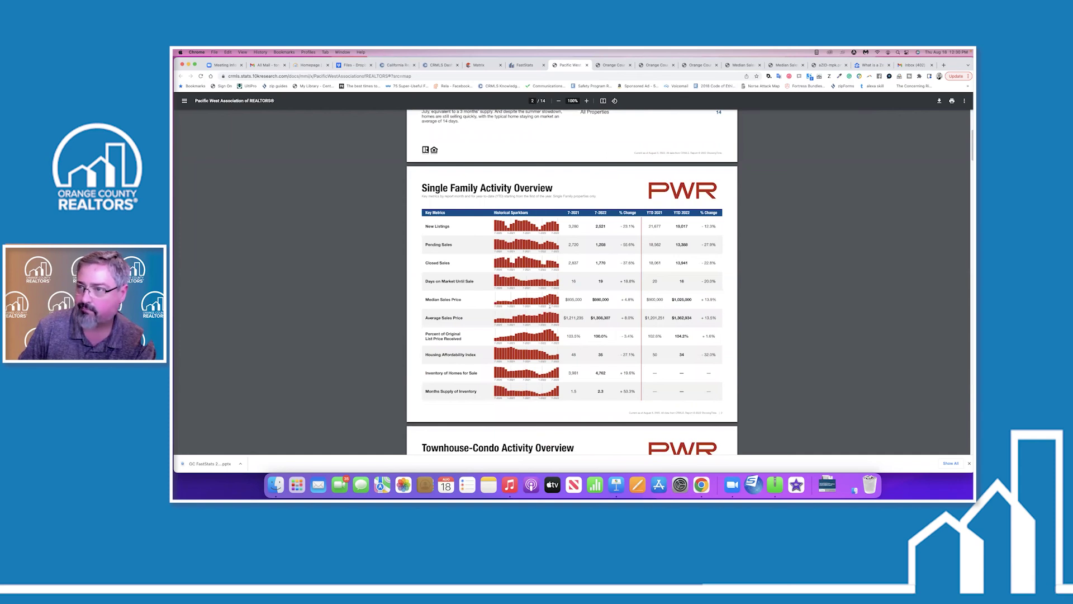
scroll(550, 305, "up", 3)
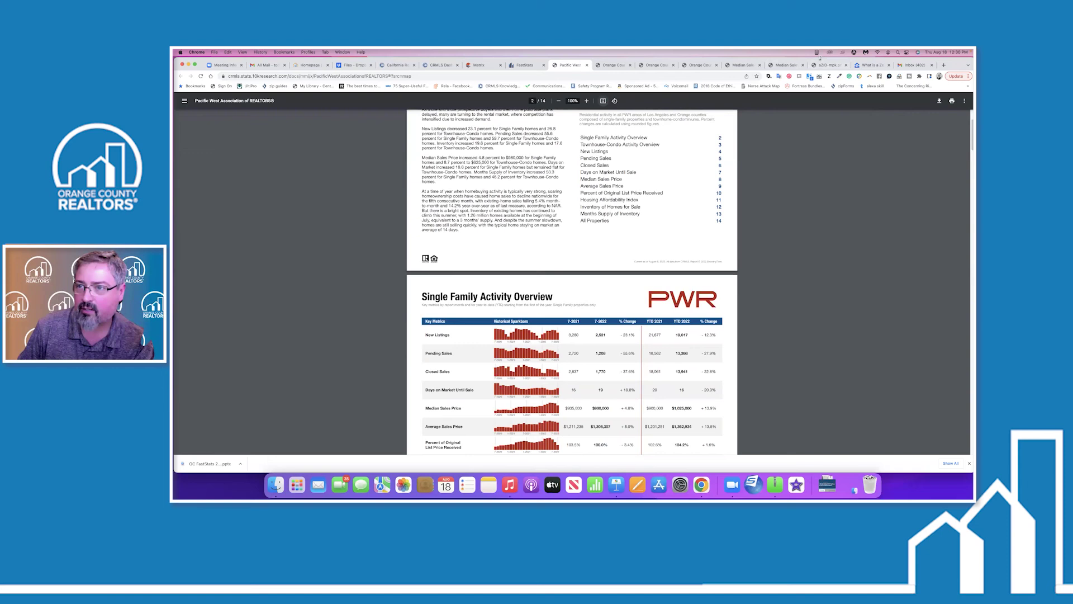
left_click_drag(822, 69, 822, 91)
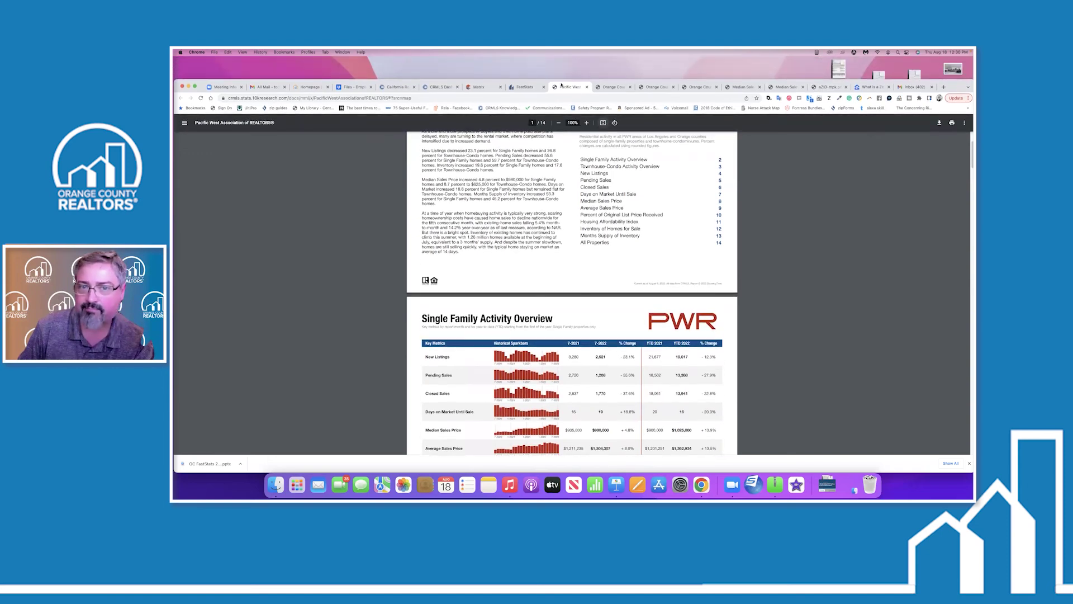
left_click(587, 86)
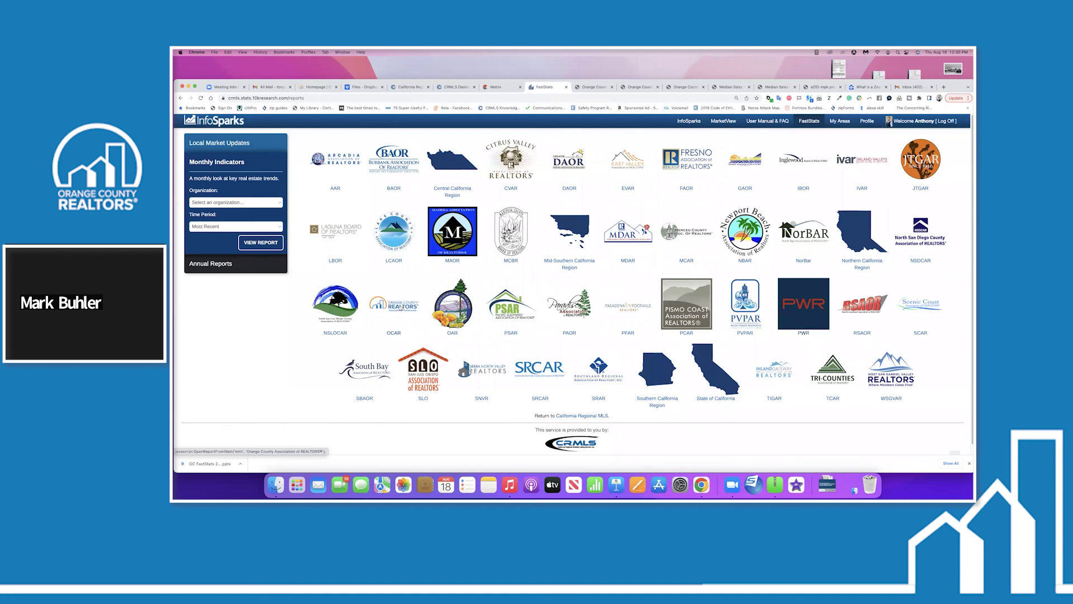
Reopen the OCAR July 2022 report, highlight 'Detached', scroll through it, then return to the grid.
left_click(401, 307)
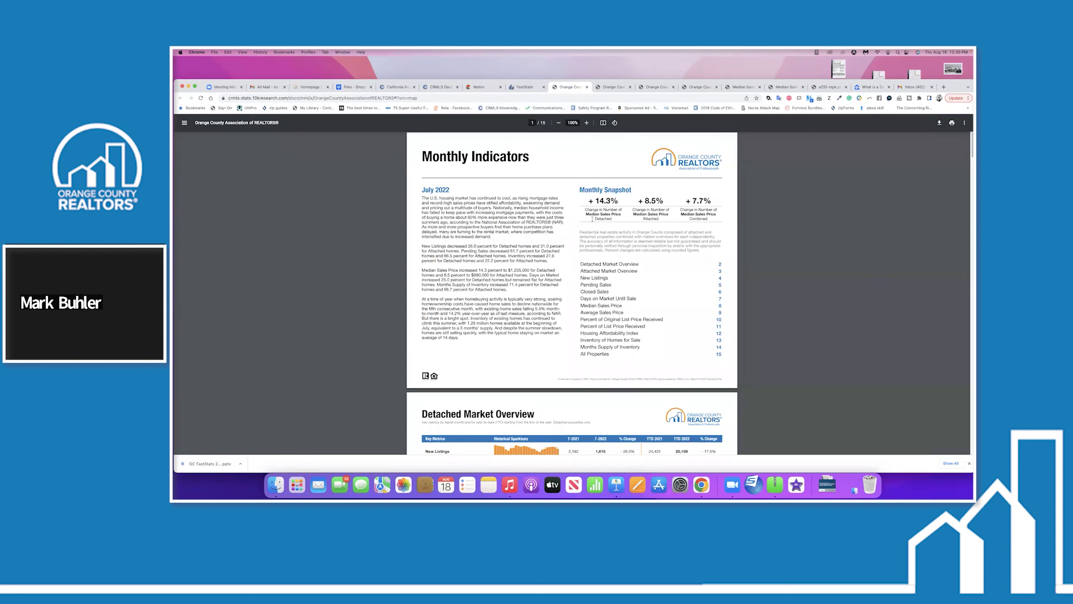
double_click(616, 220)
scroll(573, 263, "down", 5)
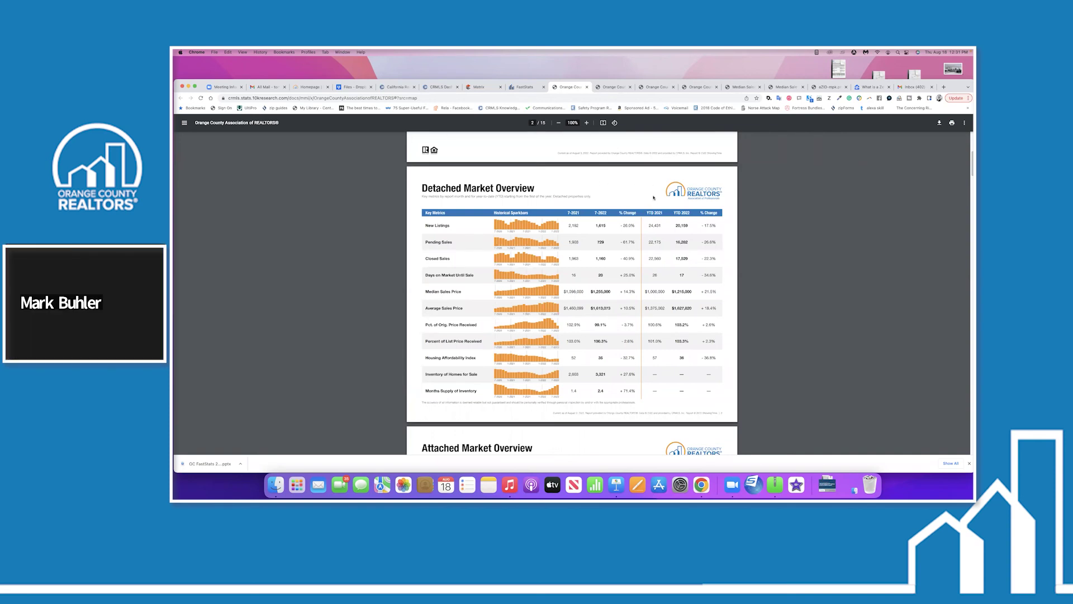
scroll(452, 321, "down", 3)
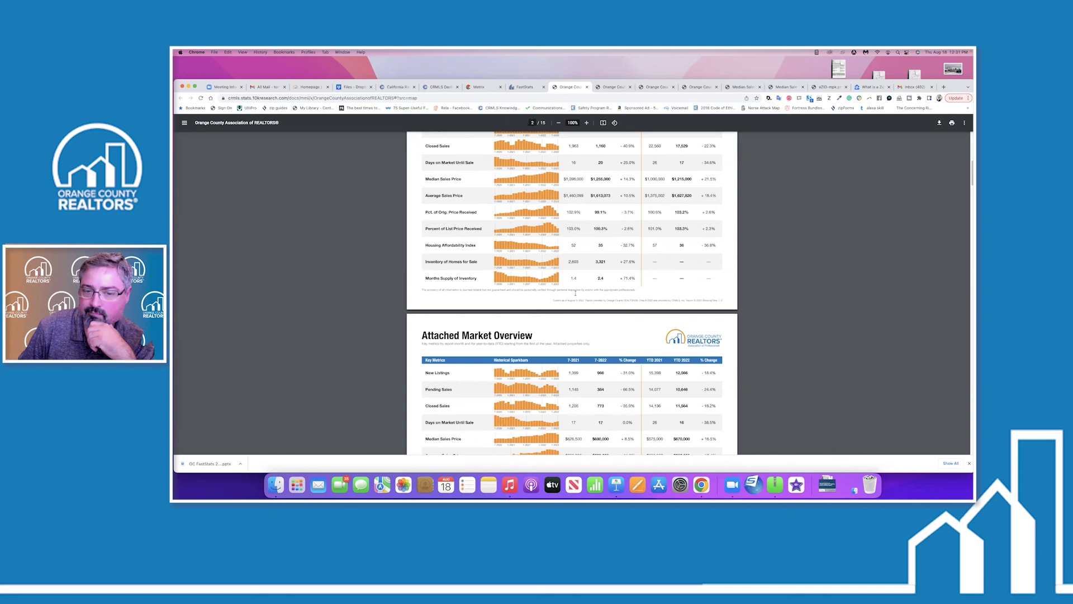
scroll(624, 335, "up", 10)
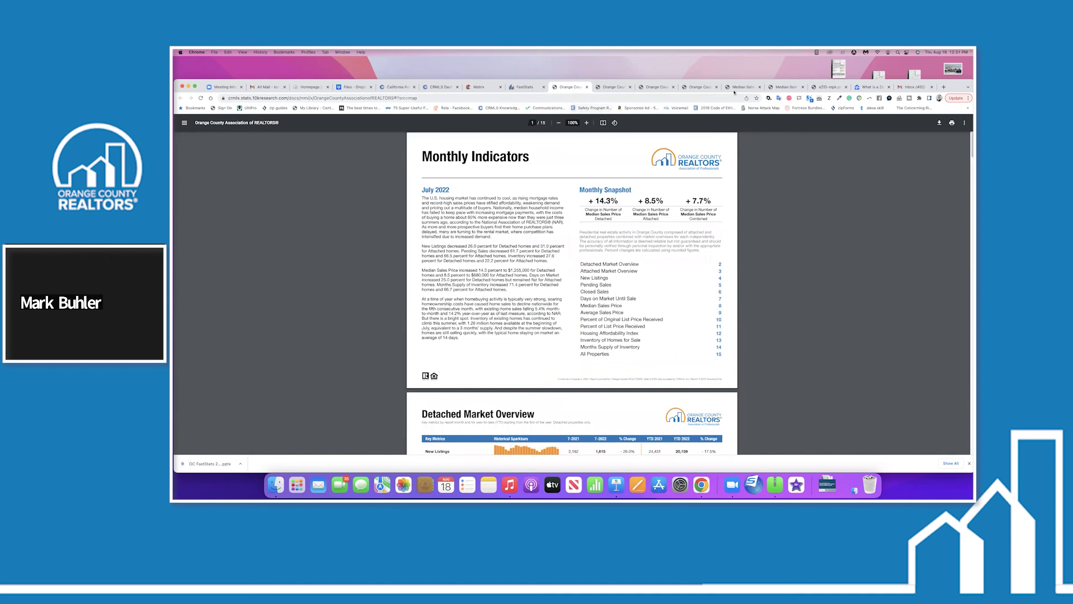
left_click(524, 87)
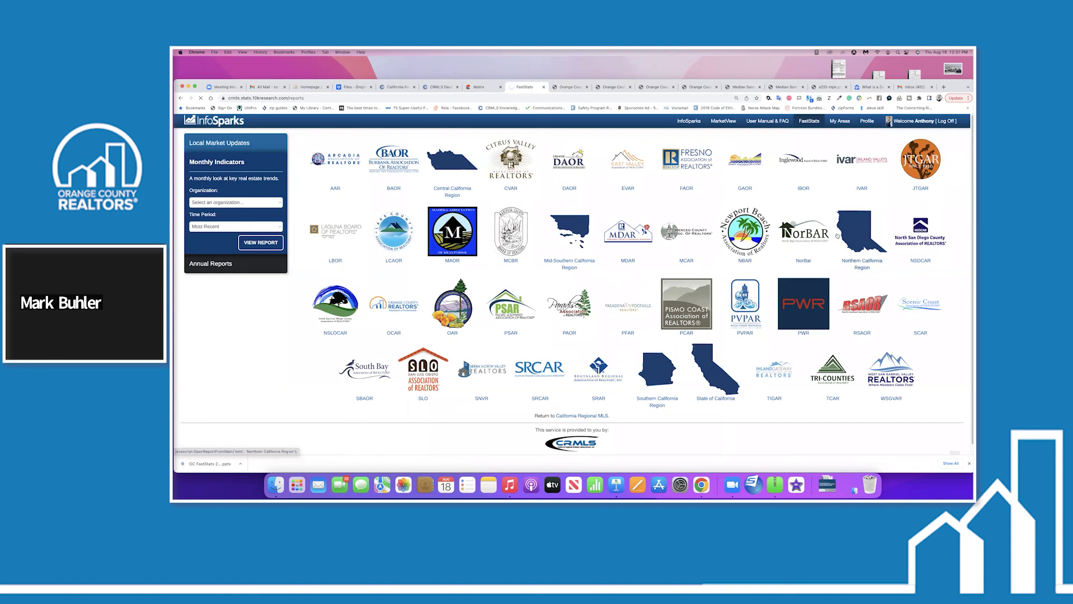
Request the State of California Monthly Indicators report, then switch to the InfoSparks market stats tab.
left_click(720, 379)
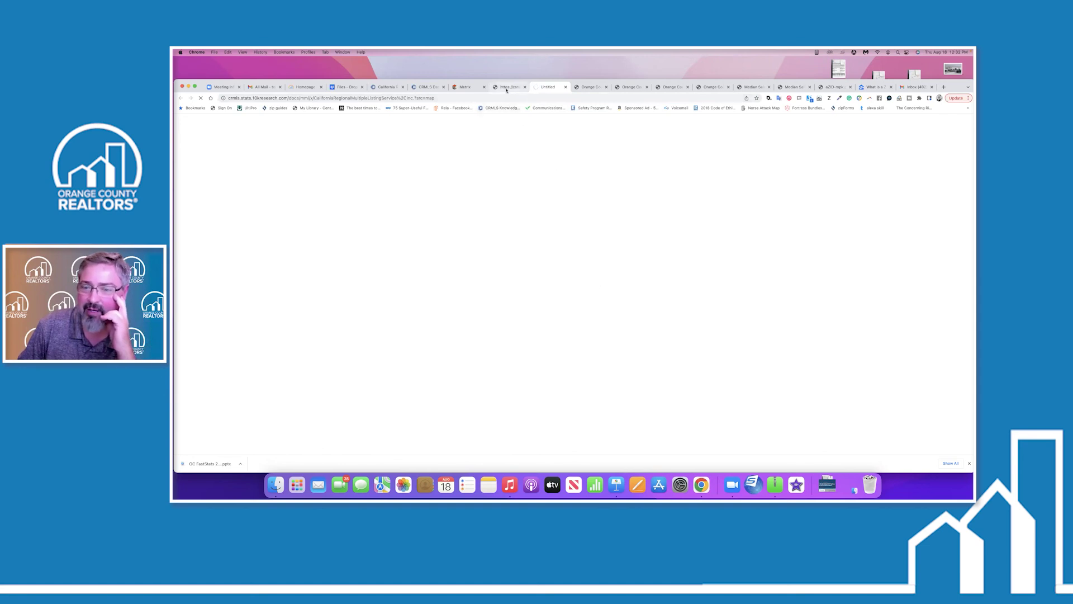
left_click(489, 87)
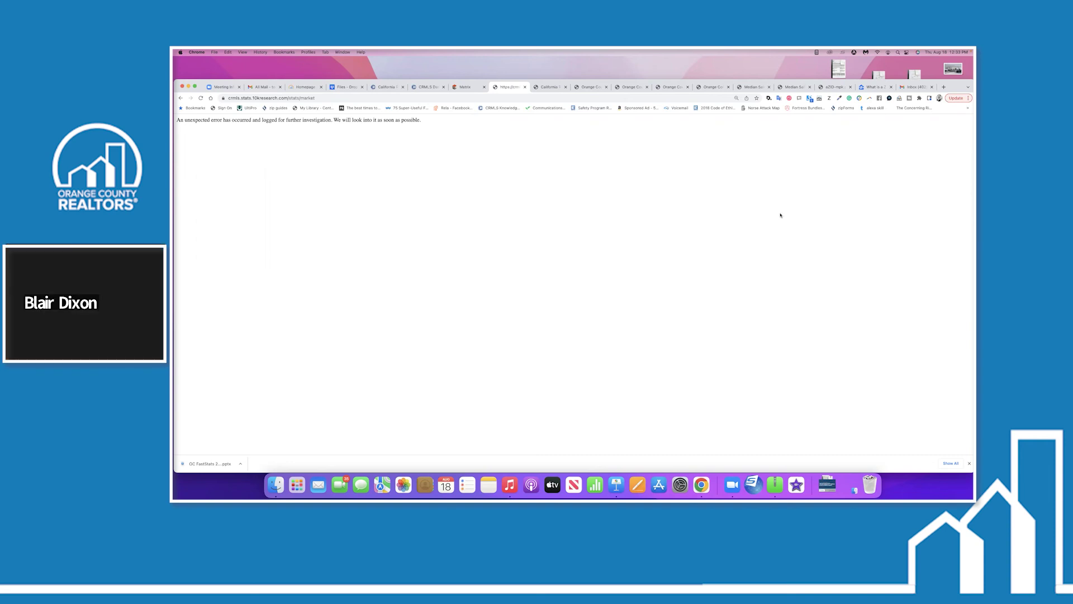
Launch ShowingTime from the Matrix Links page and choose Remind Me Later on the profile prompt.
left_click(471, 87)
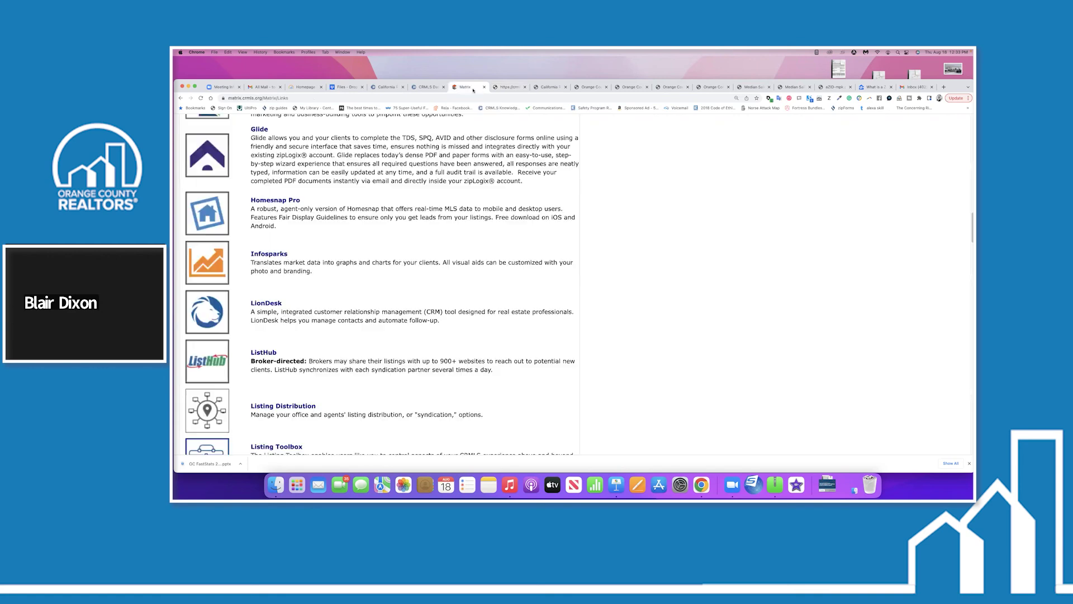
scroll(360, 258, "down", 15)
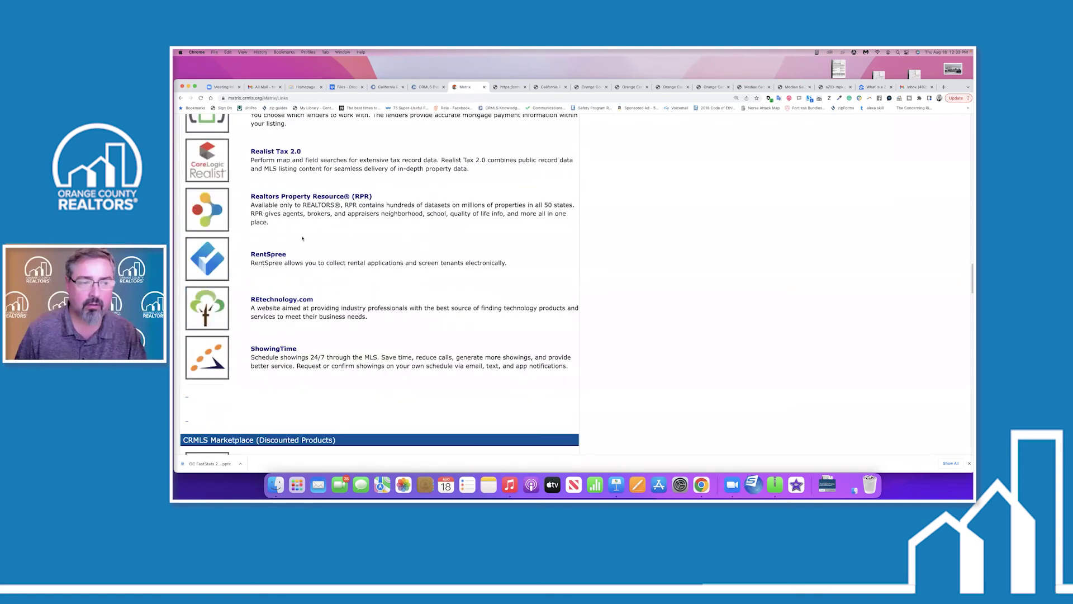
scroll(305, 251, "up", 5)
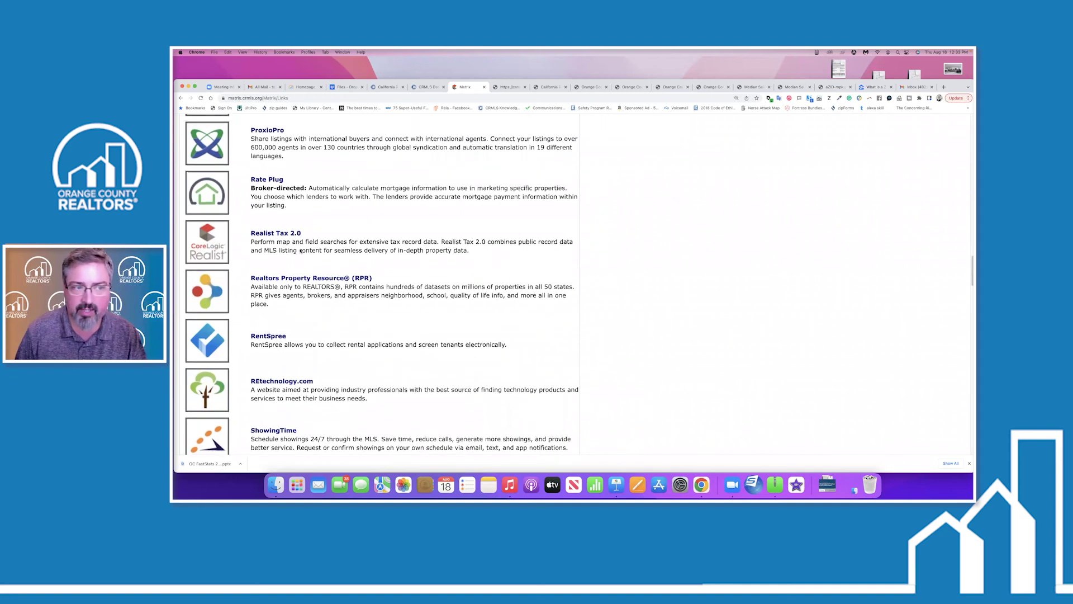
scroll(318, 263, "down", 3)
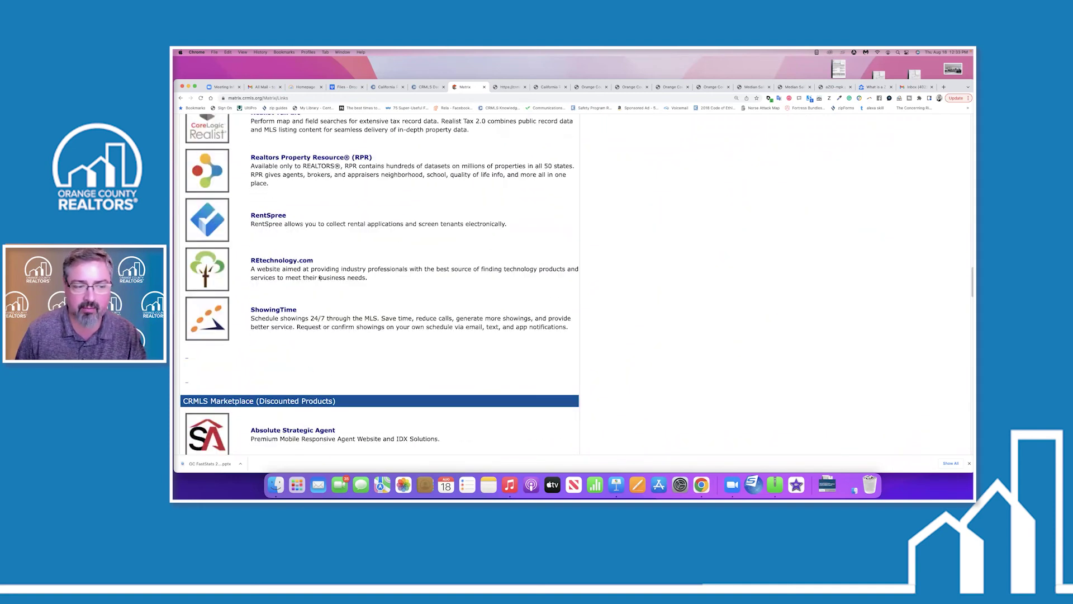
left_click(214, 319)
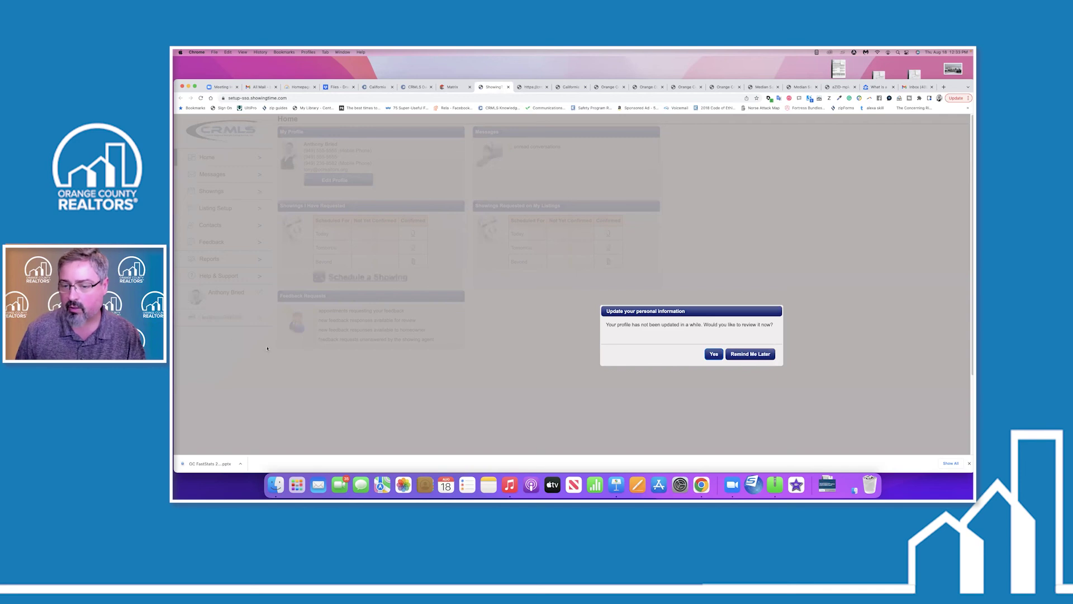
left_click(759, 355)
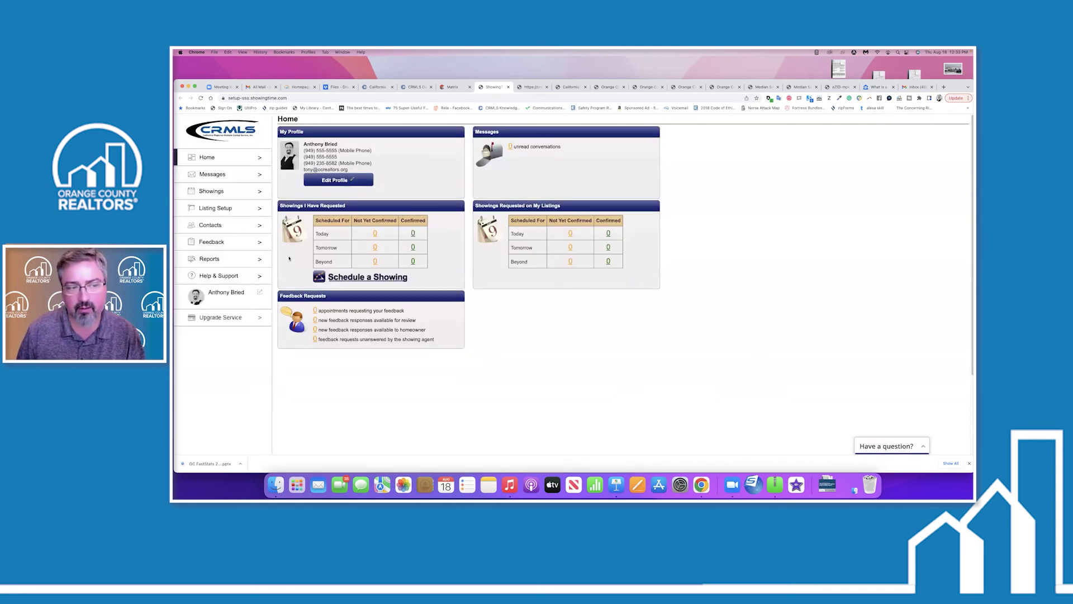
Run the Listing Activity Report for the sample listing and scroll through its Listing Activity Details.
left_click(237, 259)
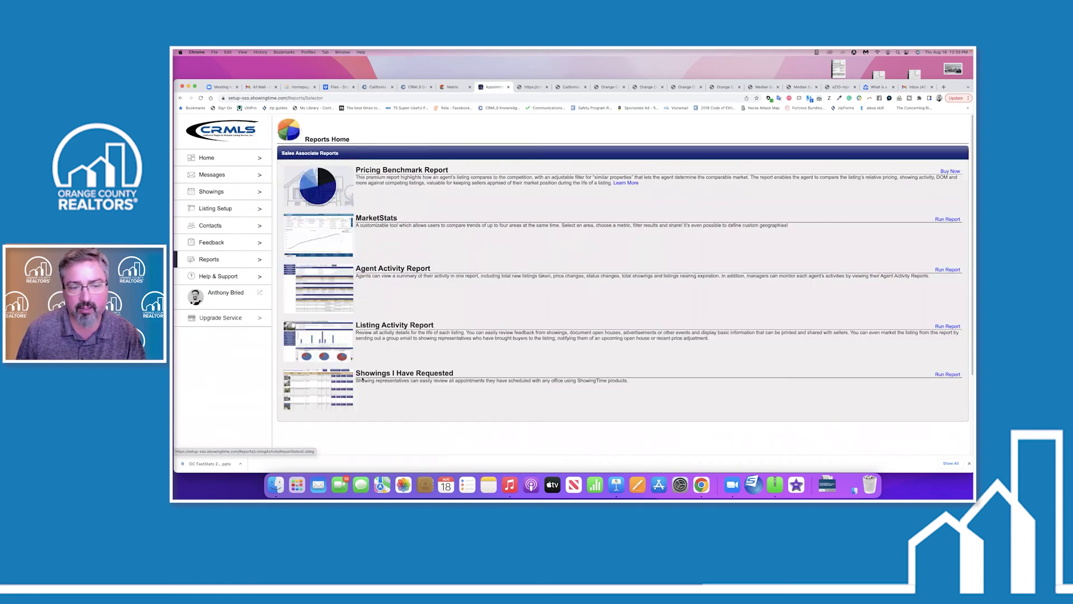
left_click(395, 324)
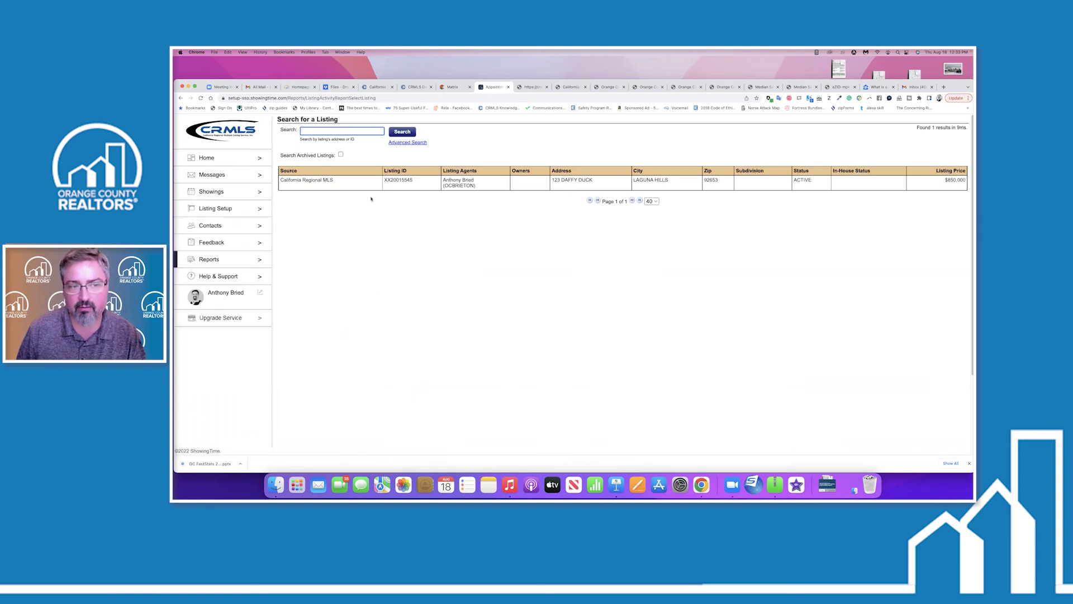
left_click(358, 182)
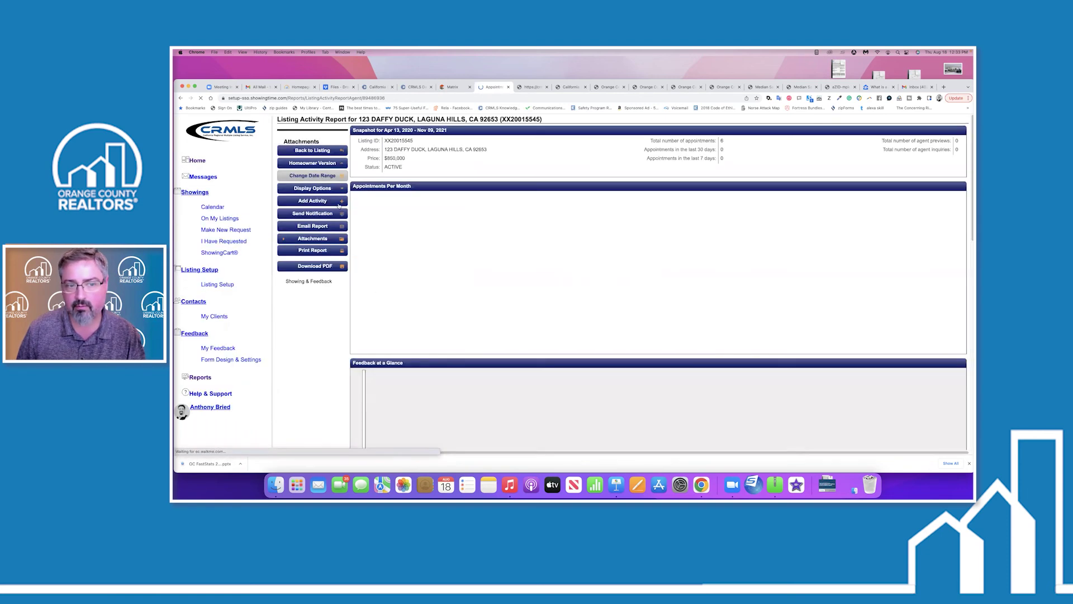
scroll(466, 357, "down", 5)
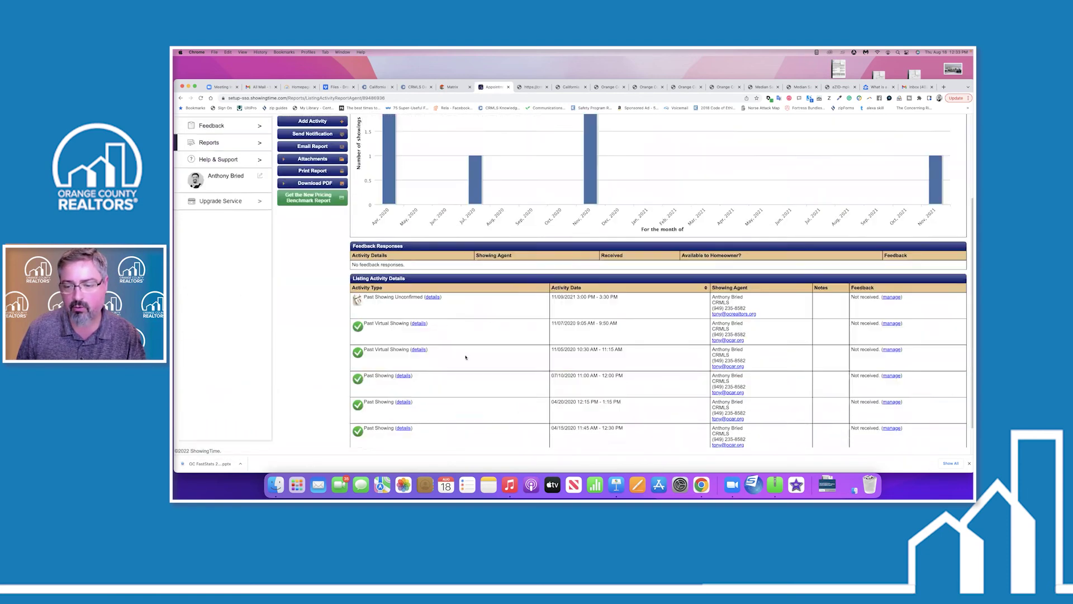
scroll(465, 356, "down", 1)
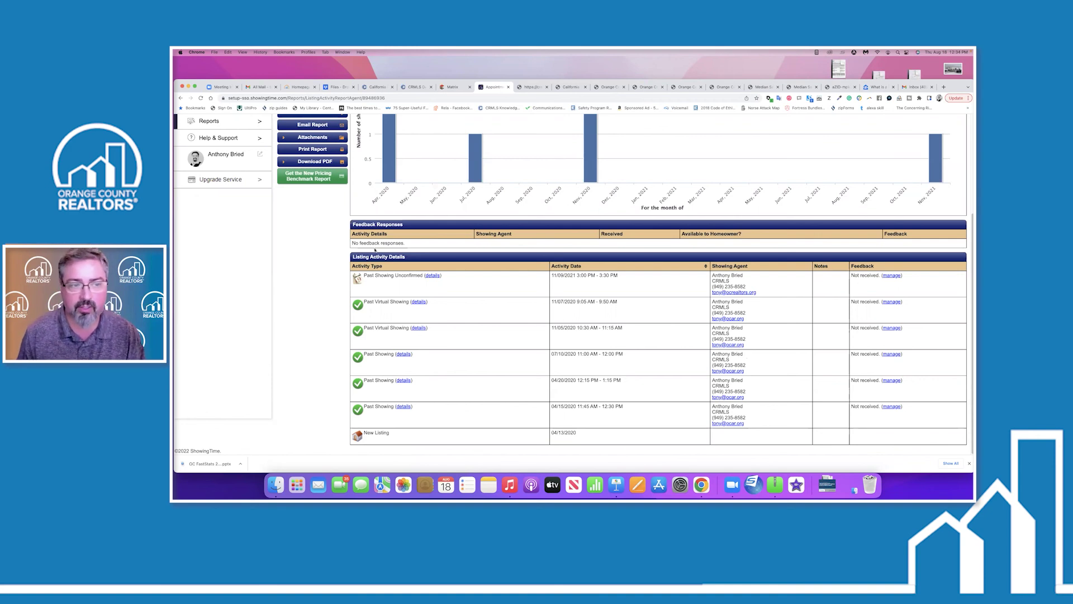
scroll(325, 258, "up", 5)
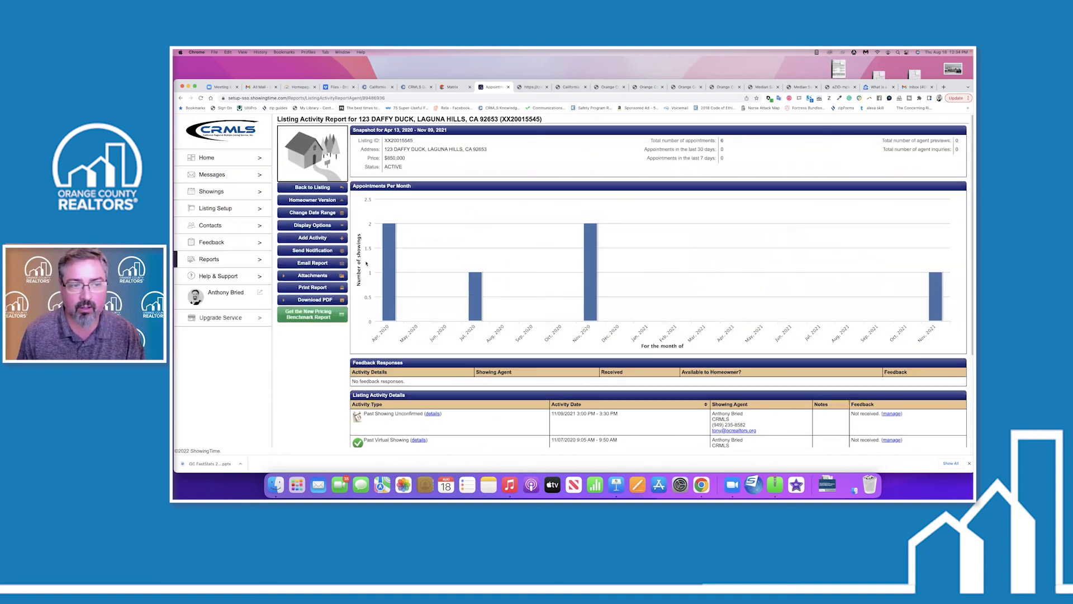
Show the homeowner version of the listing report, review its activity list, then return to Matrix Links.
left_click(316, 201)
scroll(733, 318, "down", 3)
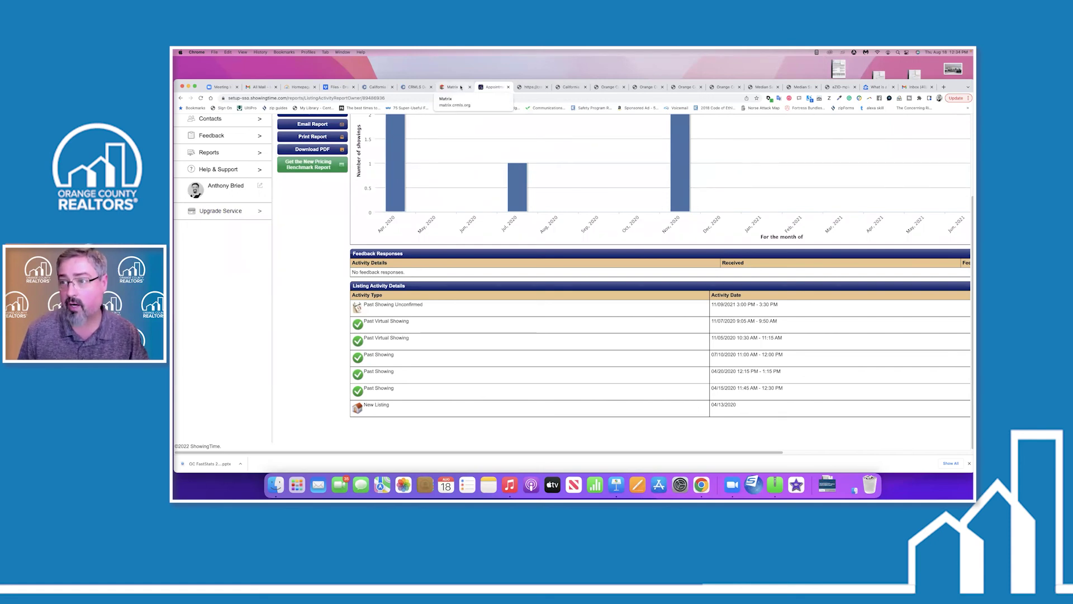
left_click(454, 87)
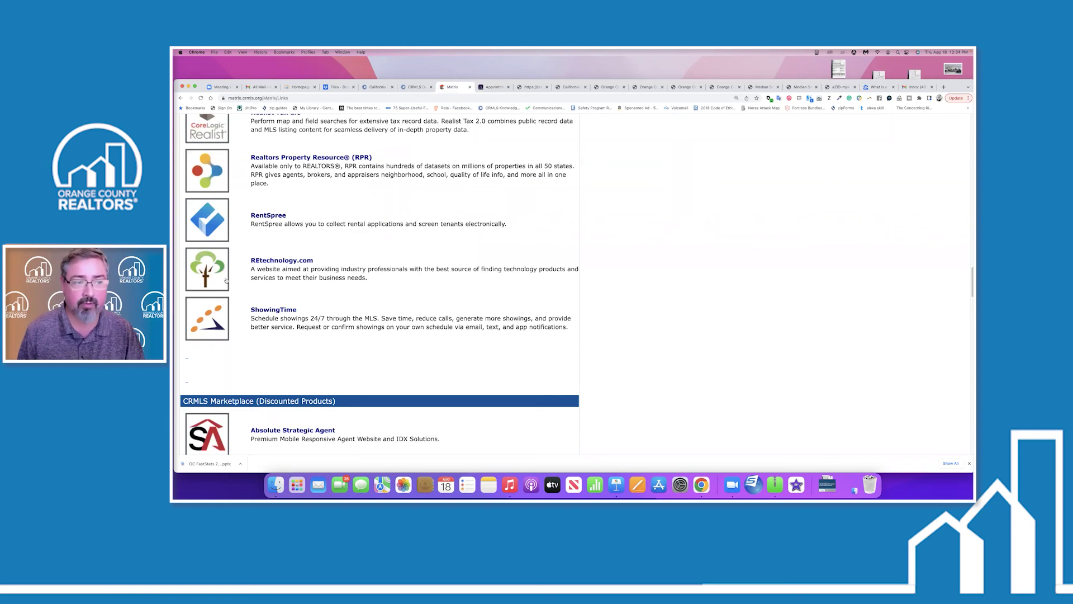
Launch InfoSparks from the CRMLS Matrix Links list to display the Median Sales Price chart.
scroll(229, 282, "up", 5)
scroll(226, 249, "up", 7)
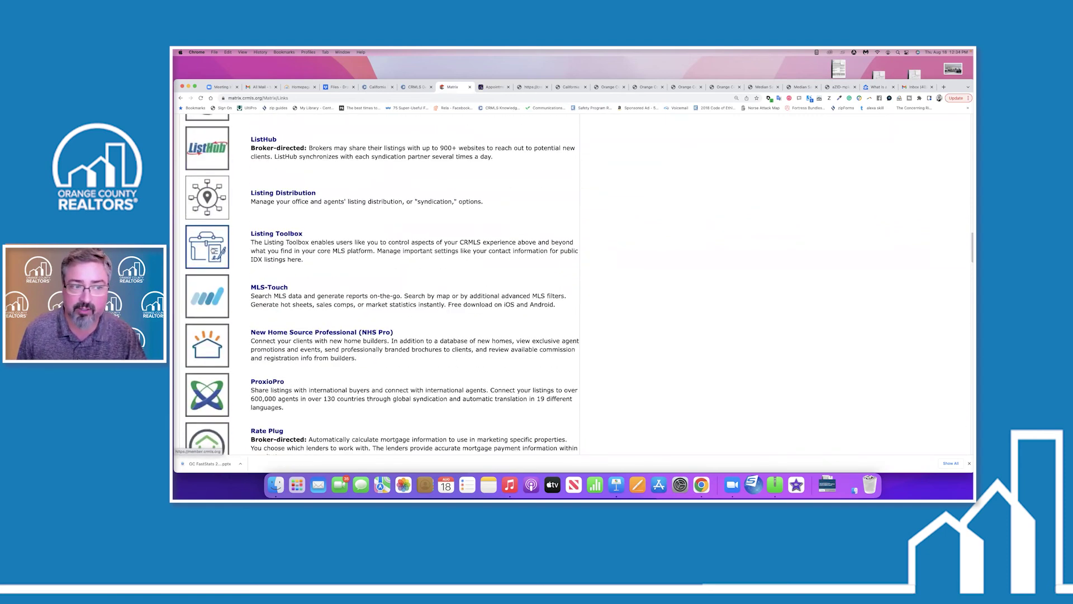
scroll(224, 246, "up", 3)
left_click(217, 163)
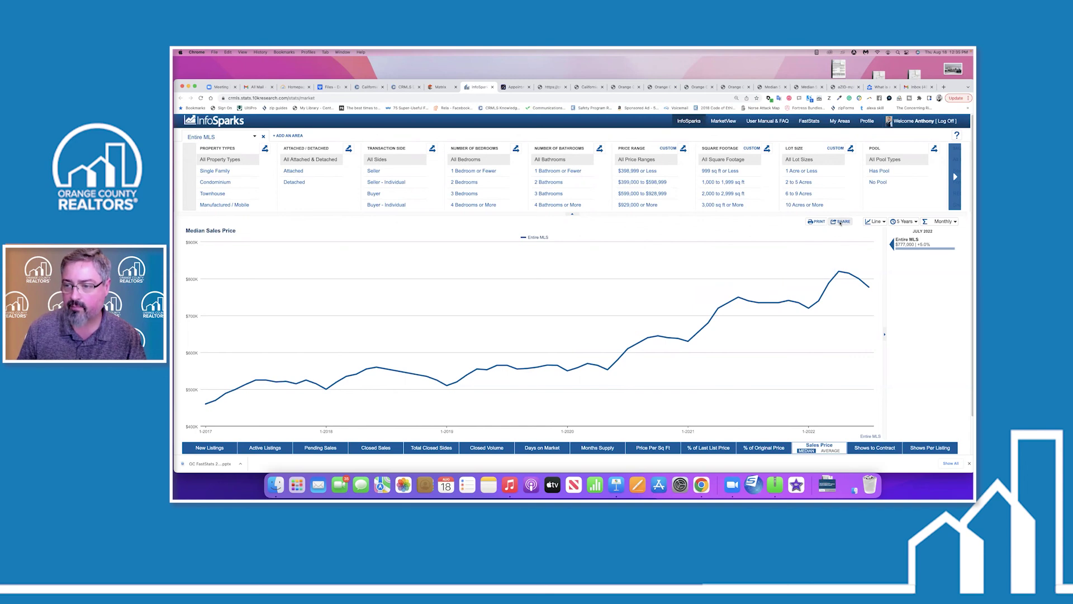
Generate live embed code for the Median Sales Price chart as a 400x300 PNG image and select it.
left_click(840, 222)
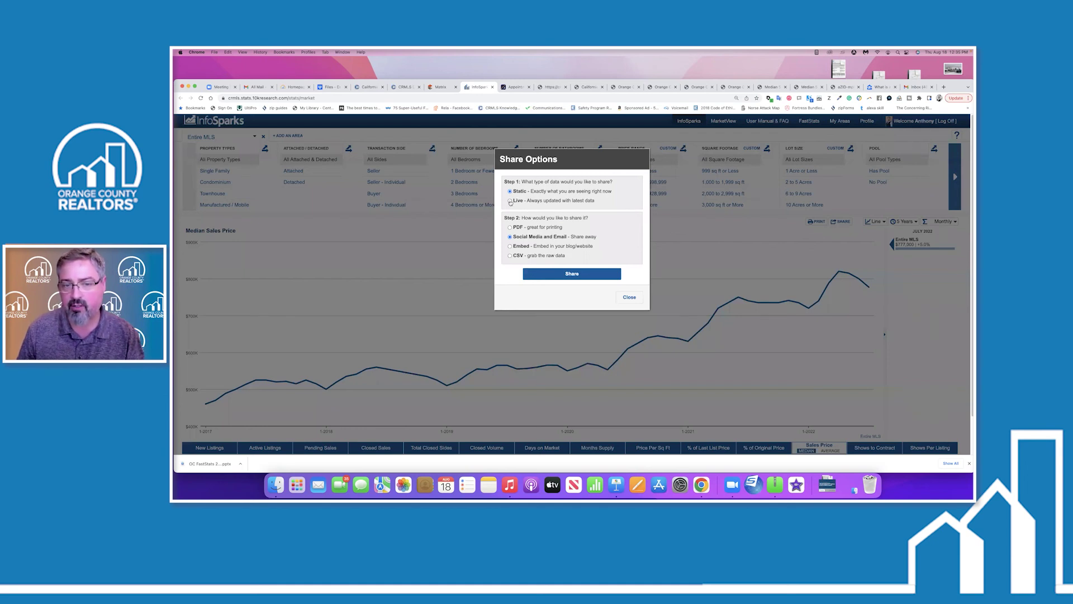
left_click(509, 246)
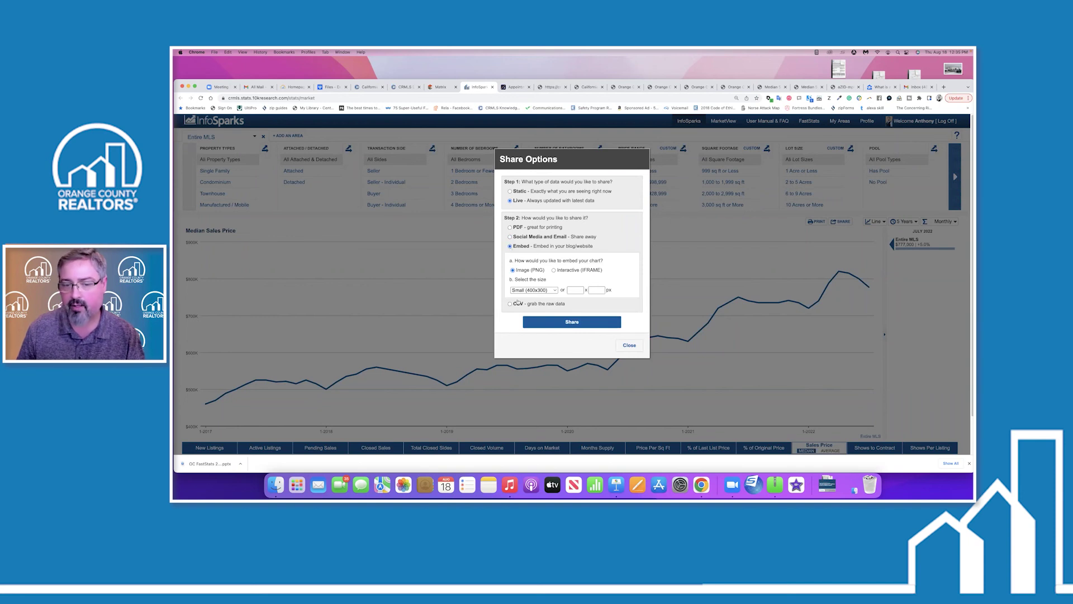
left_click(528, 321)
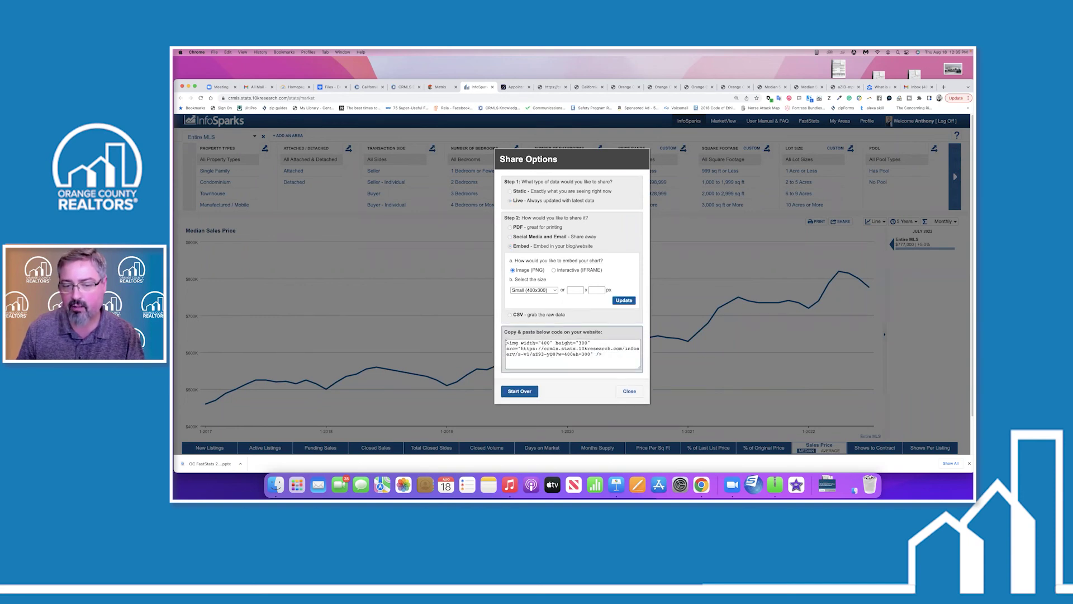
left_click_drag(507, 343, 610, 358)
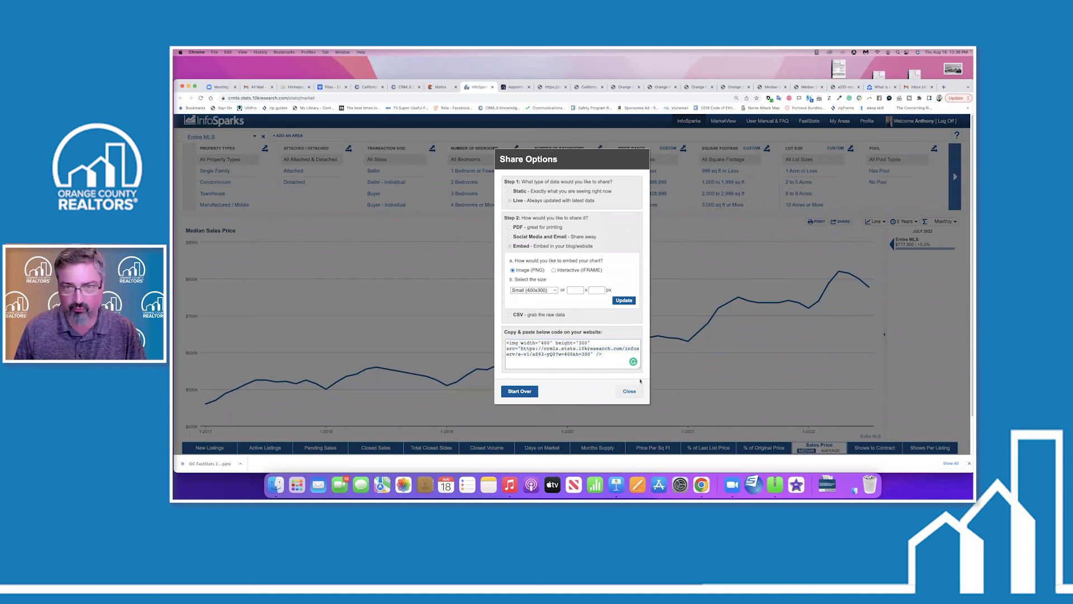
Close Share Options, then play the OC FastStats 2022 Keynote deck from slide 2, the presenter bio.
left_click(629, 391)
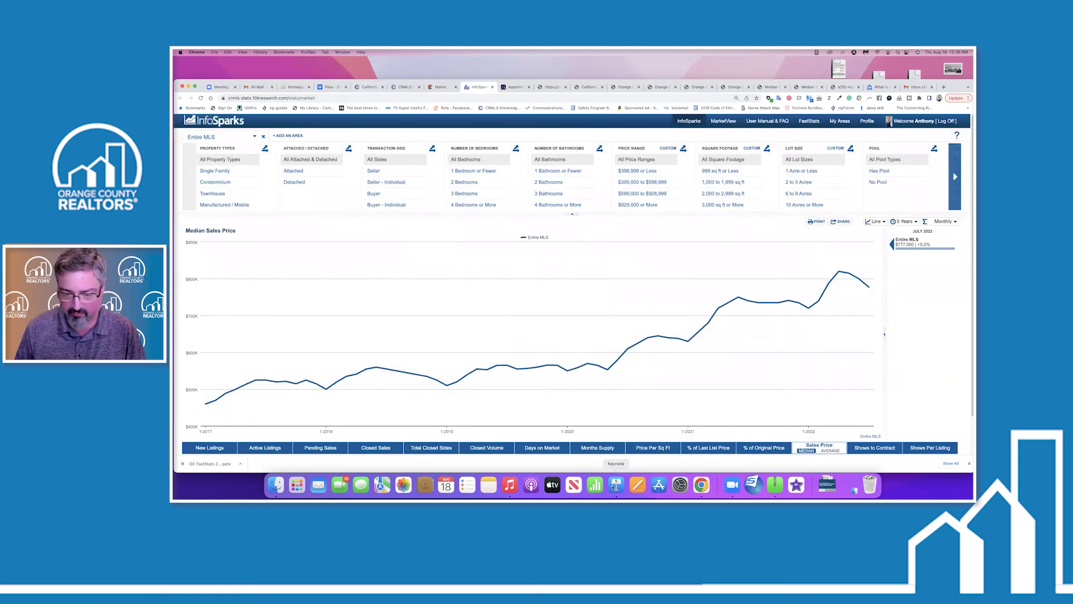
left_click(616, 483)
scroll(365, 293, "up", 10)
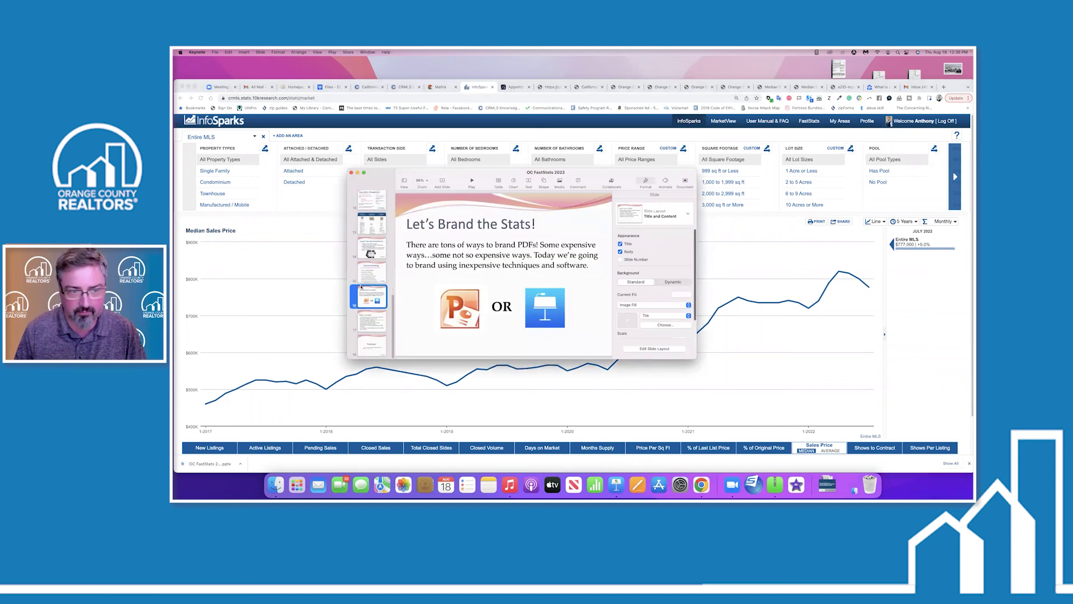
left_click(373, 225)
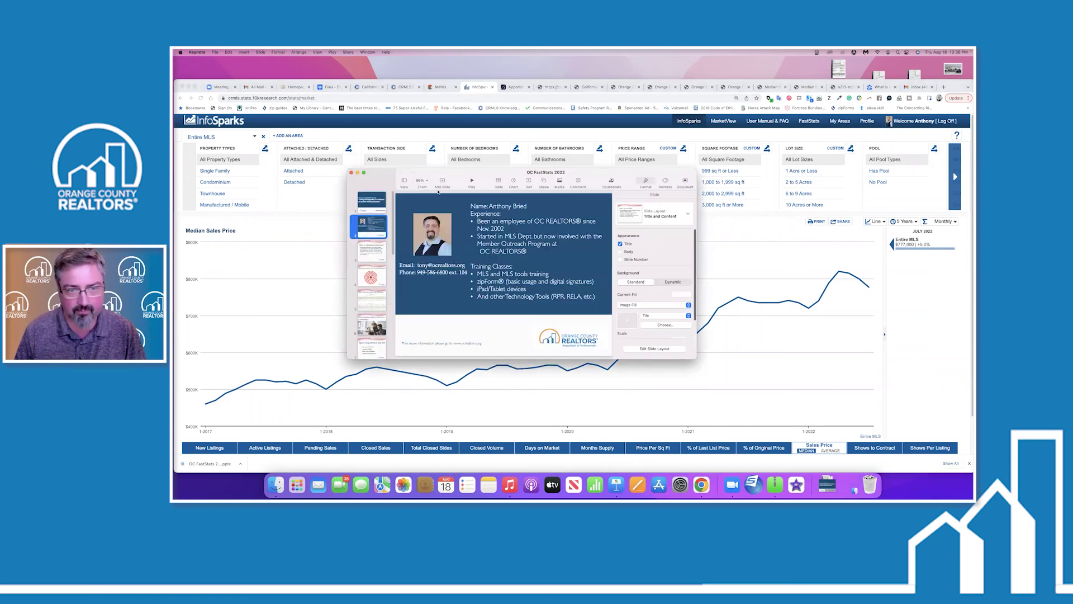
left_click(473, 181)
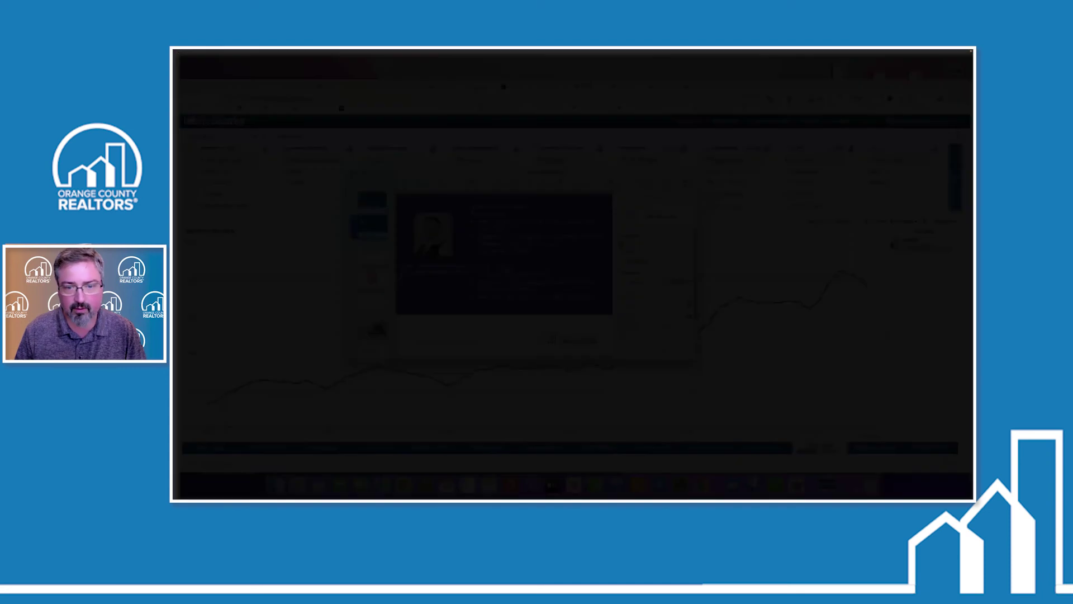